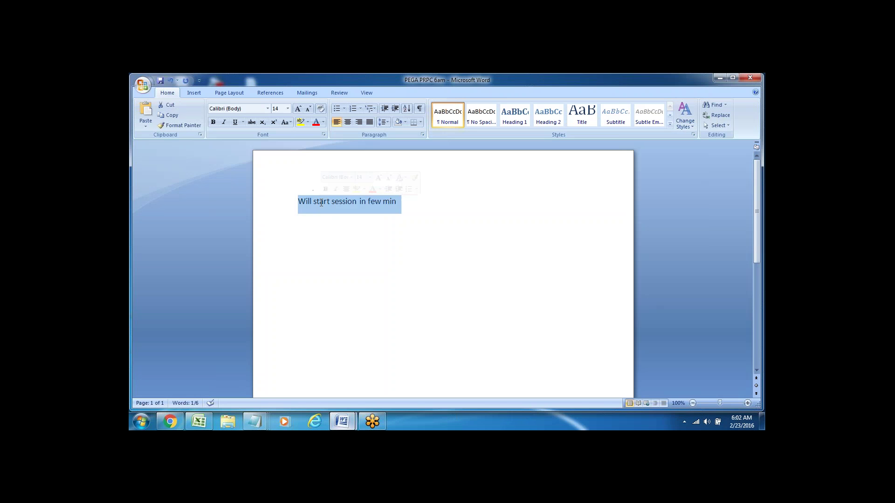
Replace the waiting message with the heading 'Login to PEGA Application' and minimize Word.
{"action": "key", "text": "Delete"}
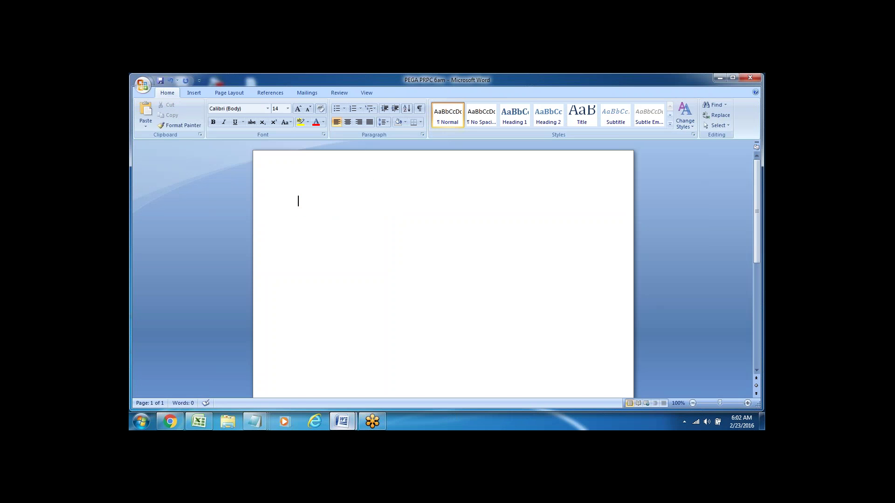
{"action": "type", "text": "Login to PEGA Application"}
{"action": "left_click", "coordinate": [720, 77]}
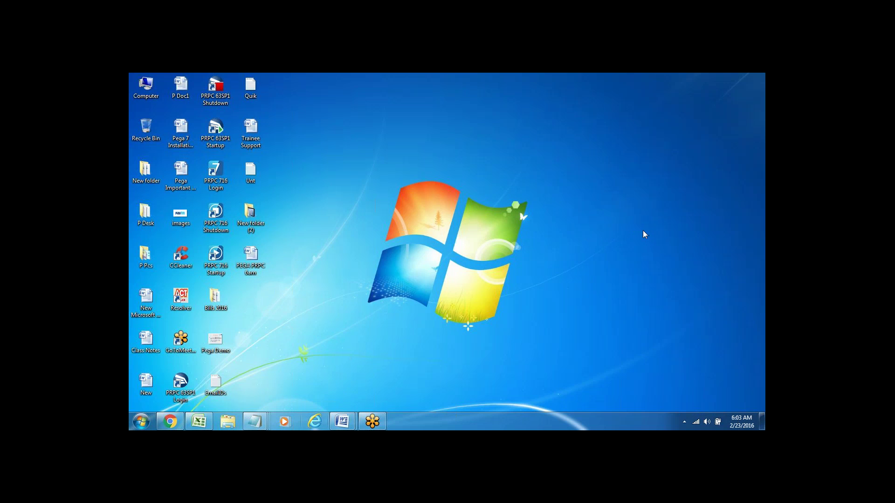
Launch the PRPC 716 Startup shortcut to start the embedded server.
{"action": "double_click", "coordinate": [220, 259]}
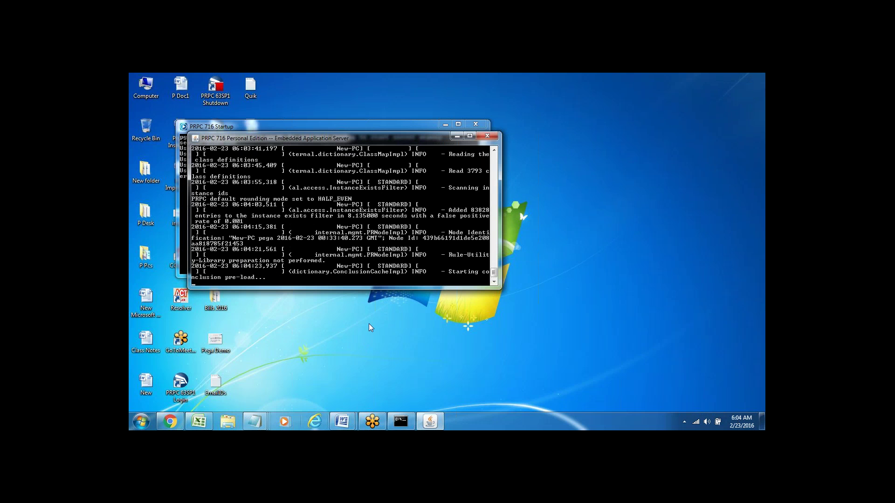
Restore the PEGA PRPC 6am notes and add 'Start Server' and 'Login' lines.
{"action": "mouse_move", "coordinate": [342, 421]}
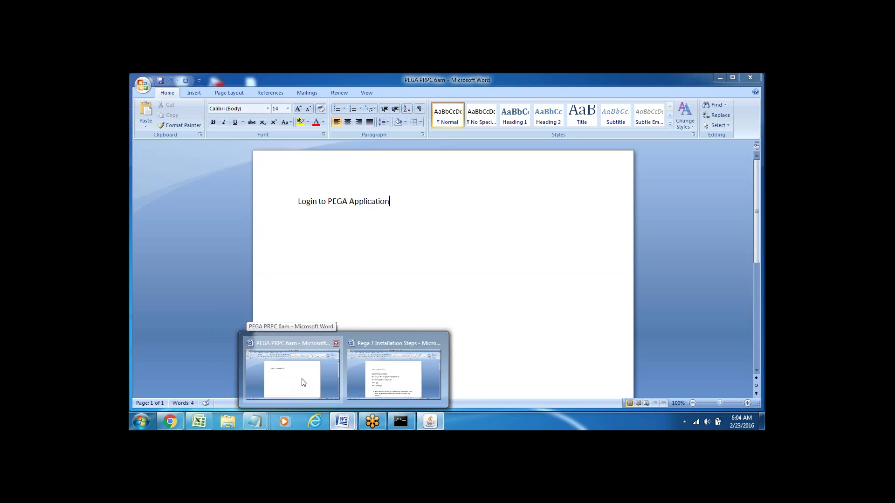
{"action": "left_click", "coordinate": [303, 381]}
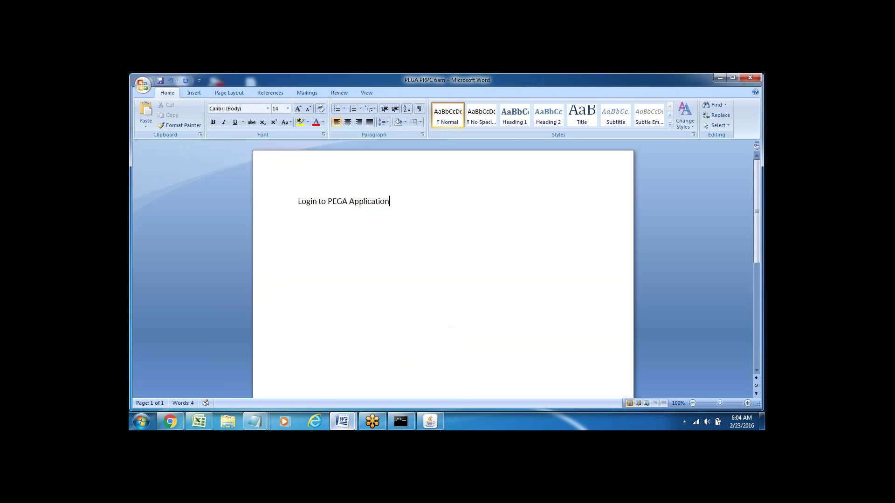
{"action": "key", "text": "Return"}
{"action": "key", "text": "Return"}
{"action": "type", "text": "Start Server"}
{"action": "key", "text": "Return"}
{"action": "type", "text": "Login"}
Add 'Default --', the default administrator login address, and 'install' lines to the notes.
{"action": "key", "text": "Return"}
{"action": "key", "text": "Return"}
{"action": "type", "text": "D"}
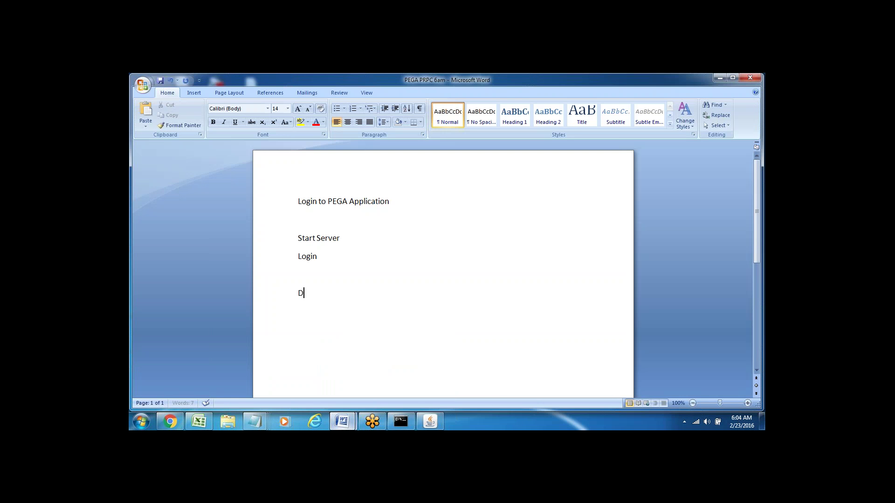
{"action": "type", "text": "efault --"}
{"action": "key", "text": "Return"}
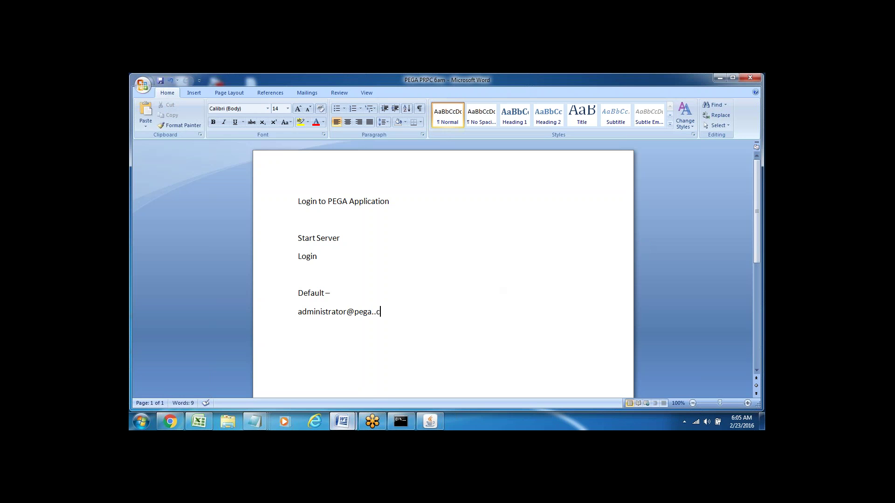
{"action": "key", "text": "Return"}
{"action": "type", "text": "install"}
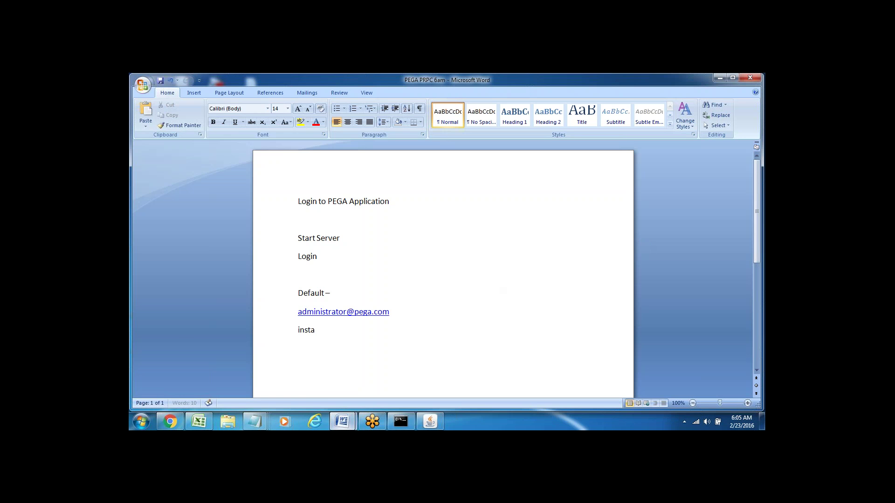
{"action": "key", "text": "Return"}
{"action": "key", "text": "Return"}
{"action": "left_click", "coordinate": [275, 314]}
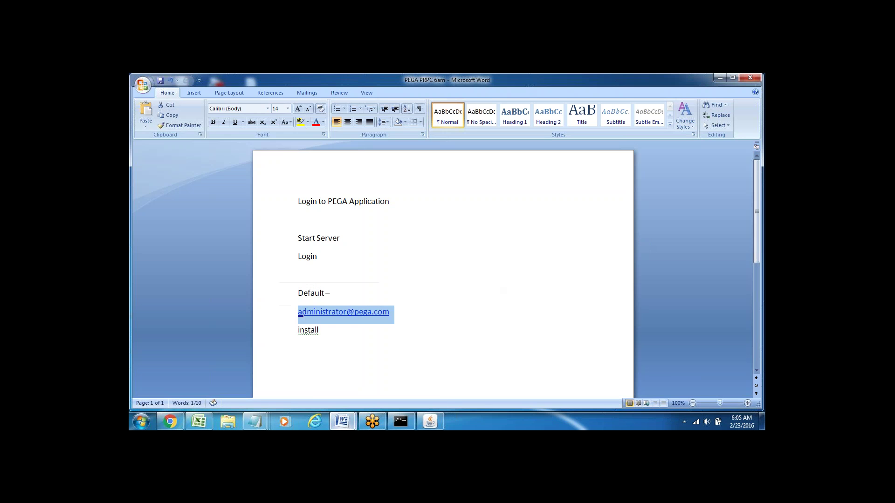
{"action": "left_click", "coordinate": [277, 334]}
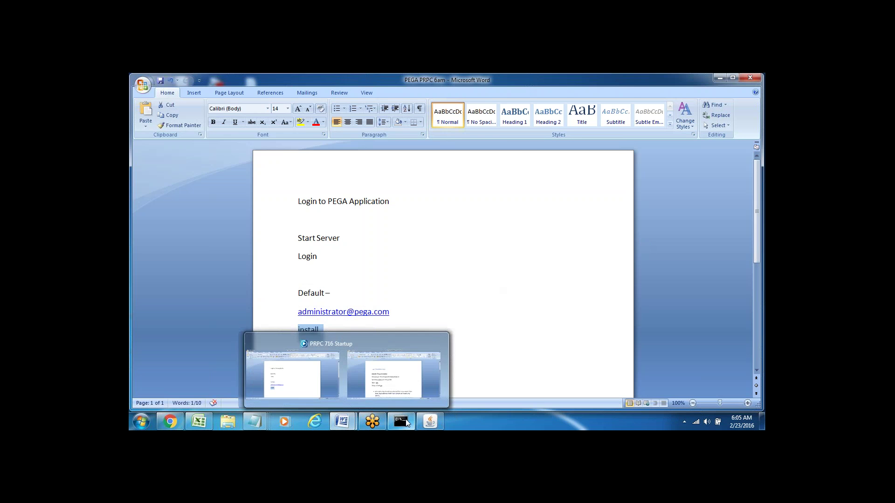
Alternate between the server console and Word notes until the console reports startup complete.
{"action": "left_click", "coordinate": [430, 421]}
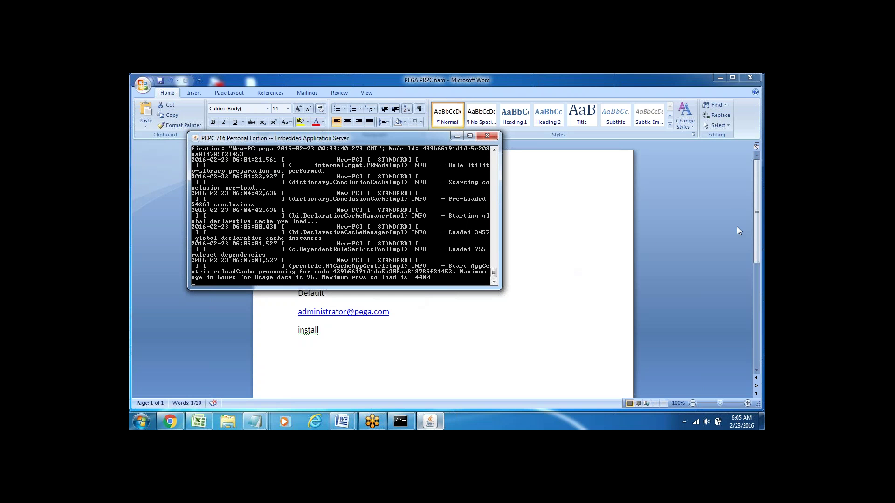
{"action": "left_click", "coordinate": [759, 239]}
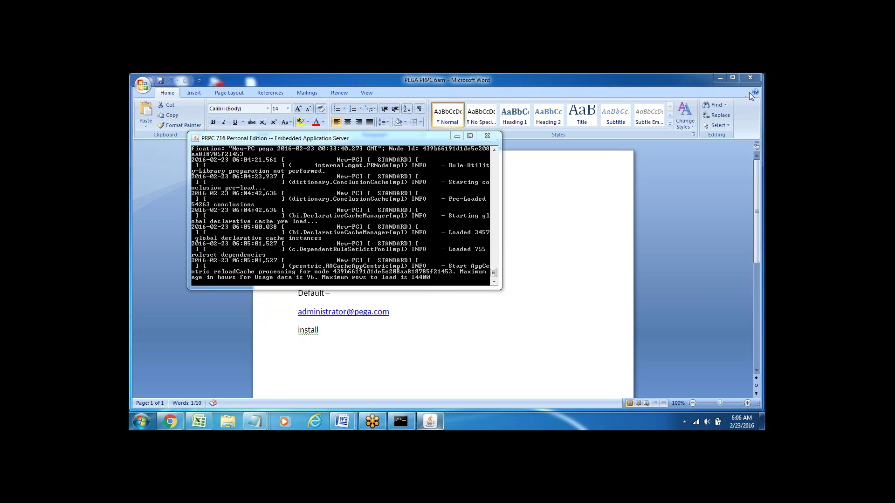
{"action": "left_click", "coordinate": [342, 351]}
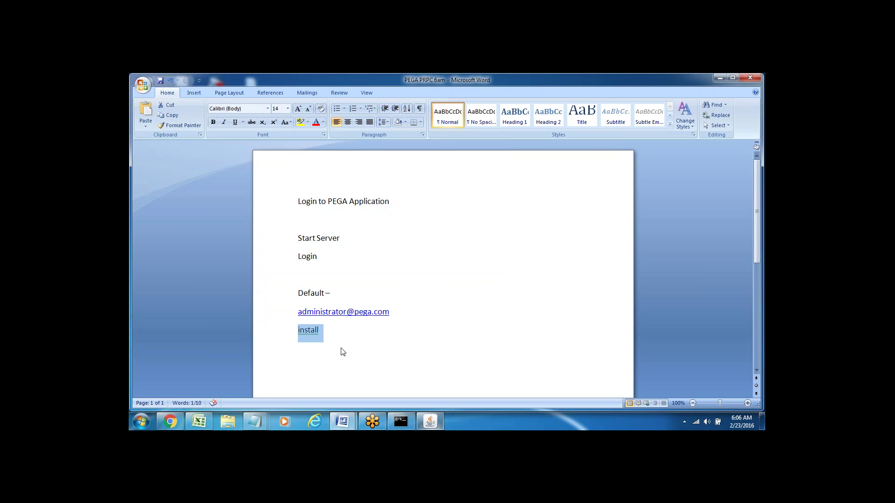
{"action": "left_click", "coordinate": [430, 422]}
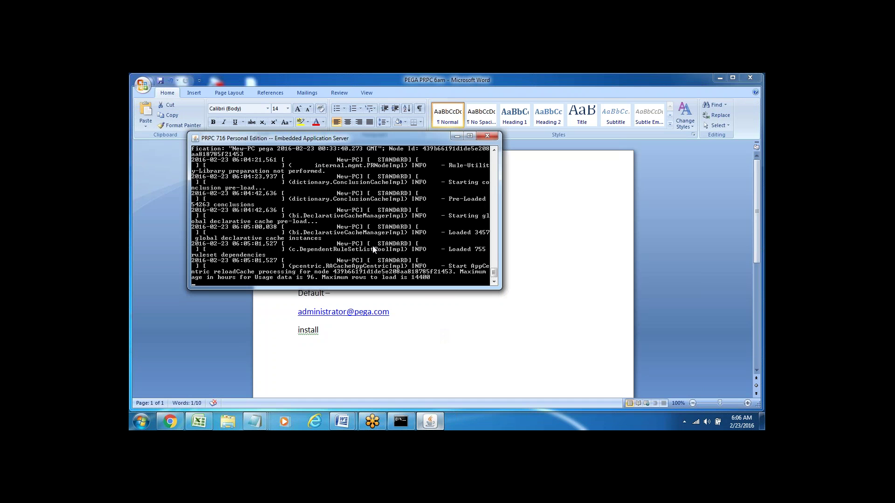
{"action": "double_click", "coordinate": [325, 334]}
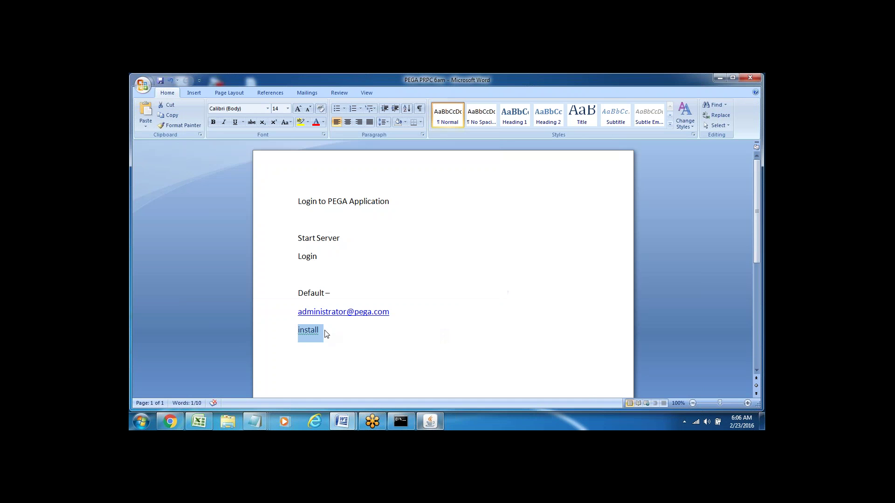
{"action": "left_click", "coordinate": [430, 422]}
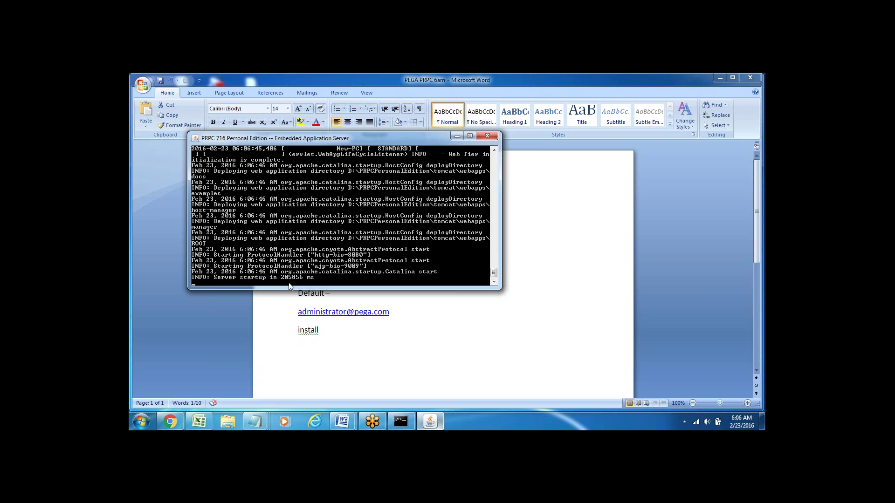
Minimize the server console, the Word notes and the PRPC 716 Startup window.
{"action": "left_click", "coordinate": [457, 137]}
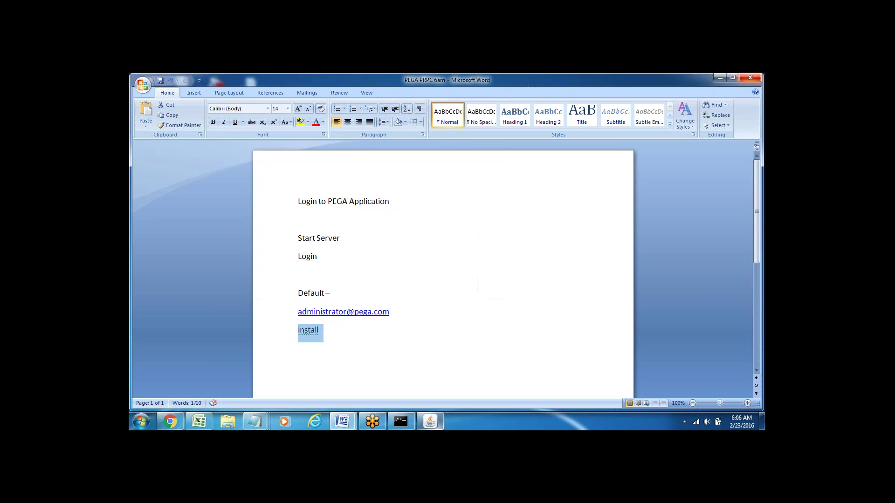
{"action": "left_click", "coordinate": [720, 78]}
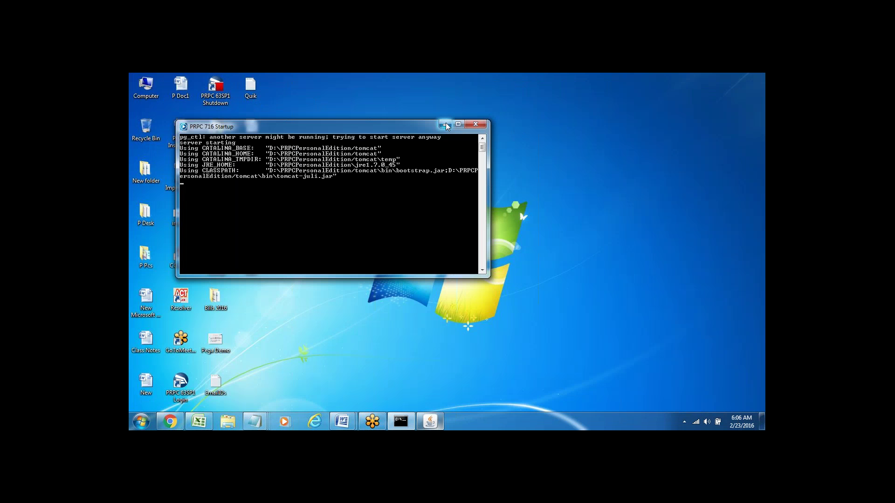
{"action": "left_click", "coordinate": [446, 126]}
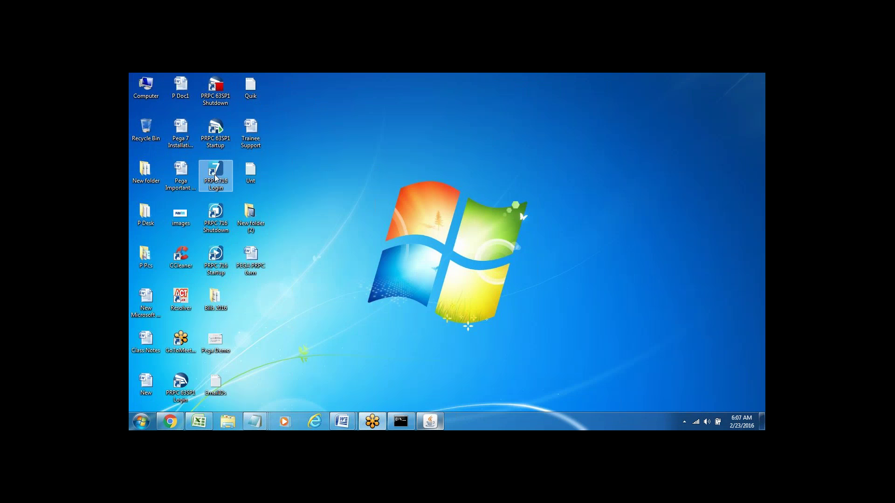
Launch the PRPC 716 login page and check the administrator login in the notes.
{"action": "double_click", "coordinate": [215, 176]}
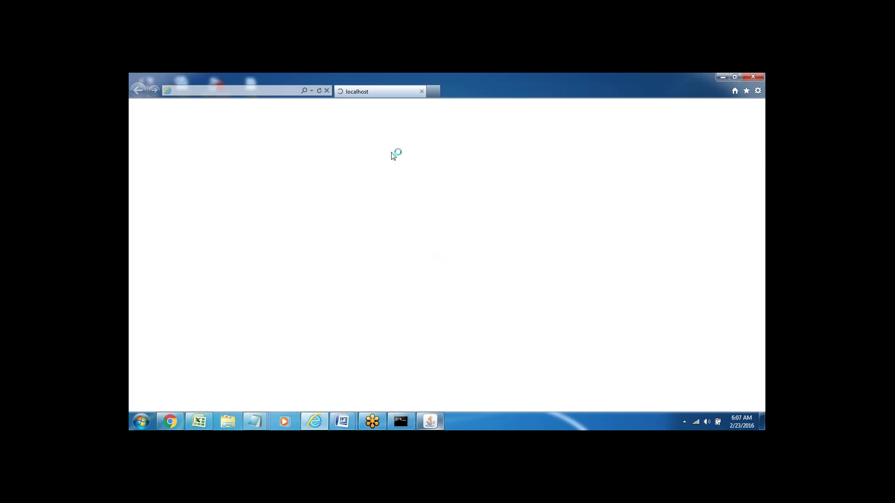
{"action": "mouse_move", "coordinate": [342, 425]}
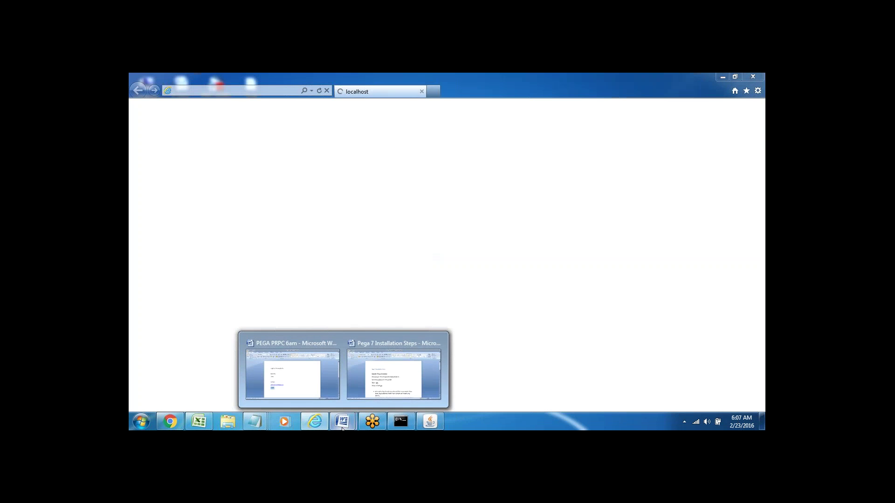
{"action": "left_click", "coordinate": [289, 368]}
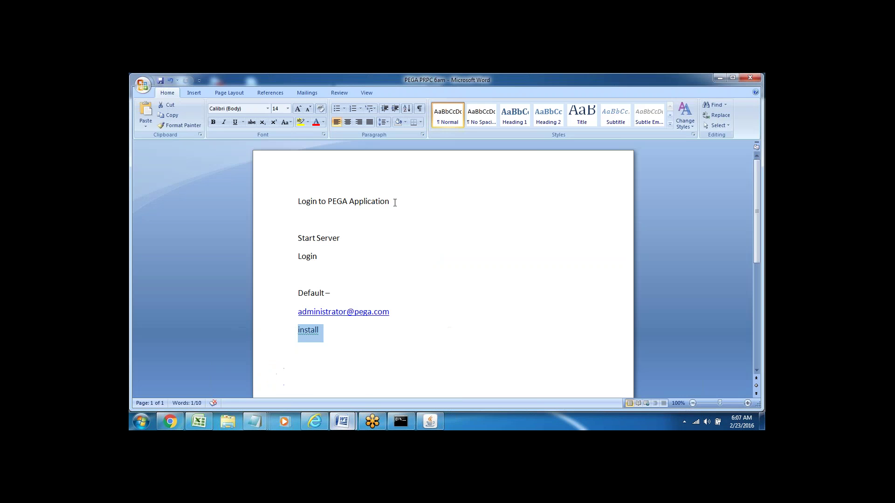
{"action": "left_click", "coordinate": [268, 314]}
{"action": "left_click", "coordinate": [276, 339]}
{"action": "mouse_move", "coordinate": [315, 422]}
{"action": "left_click", "coordinate": [309, 368]}
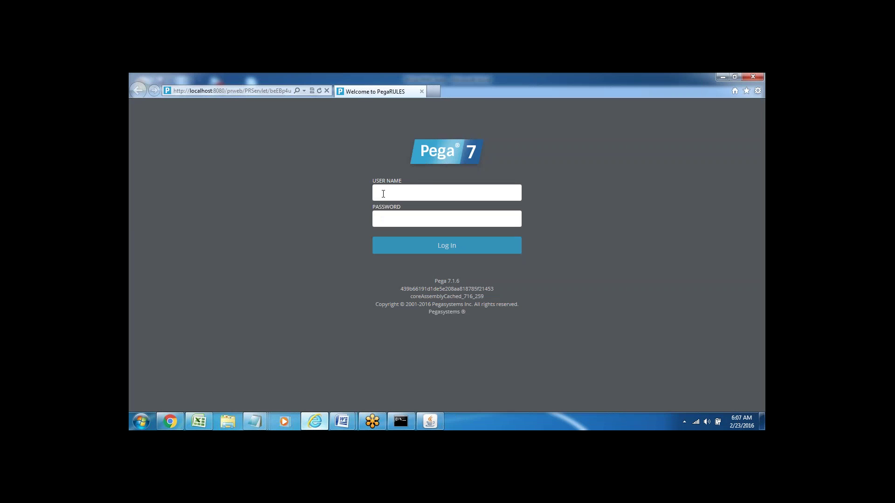
Choose the administrator user name from saved entries and log in to Designer Studio.
{"action": "left_click", "coordinate": [383, 194]}
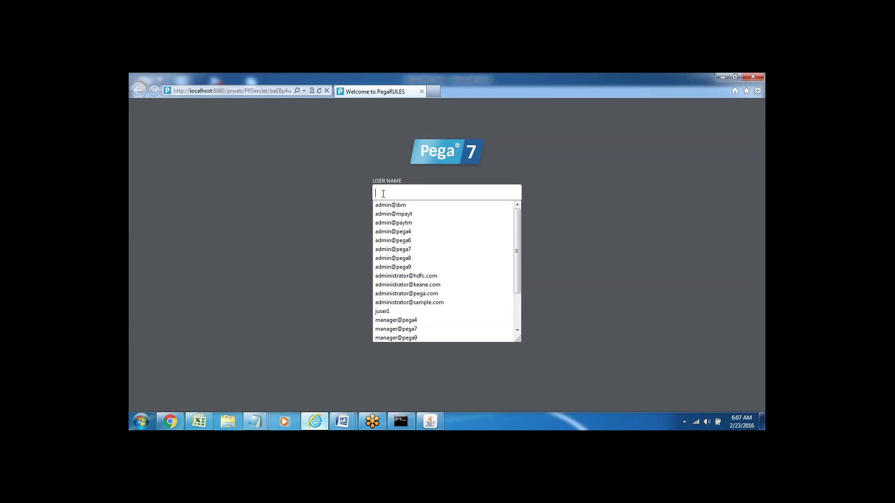
{"action": "type", "text": "ad"}
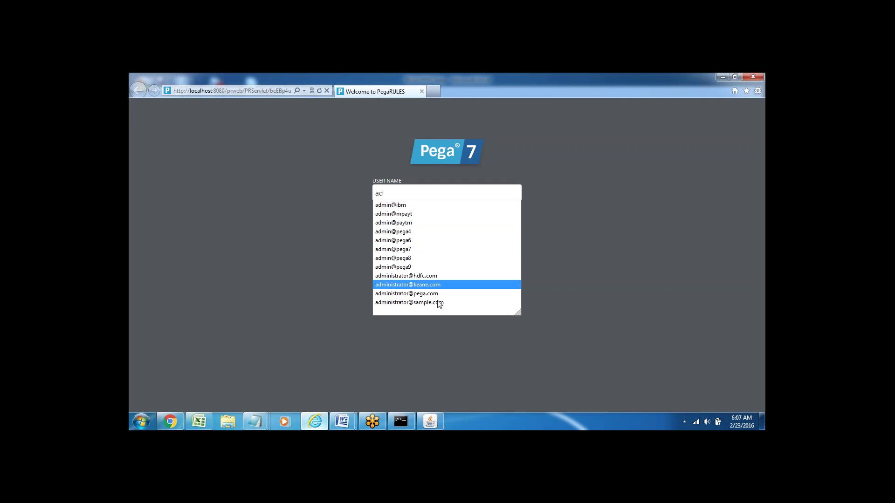
{"action": "left_click", "coordinate": [425, 293]}
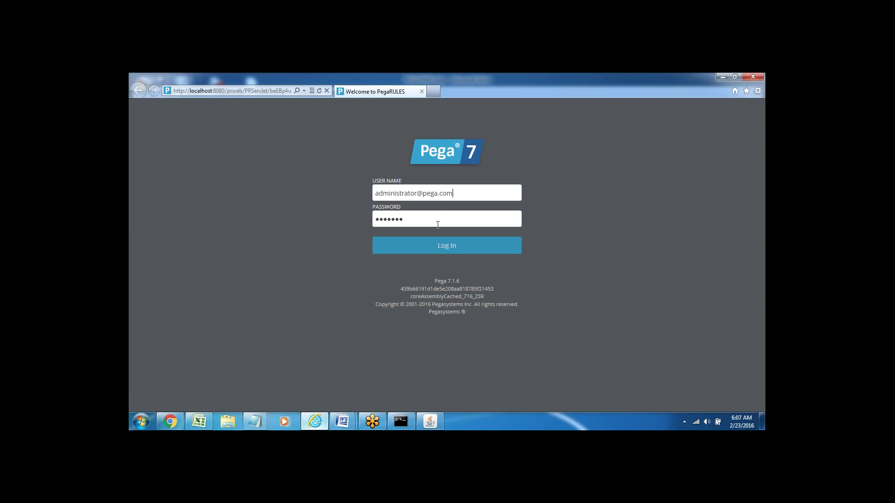
{"action": "left_click", "coordinate": [443, 250]}
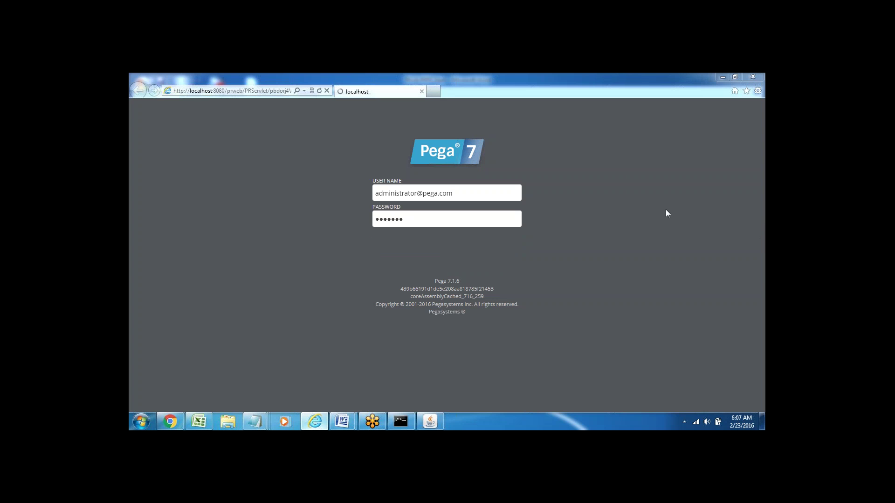
{"action": "mouse_move", "coordinate": [763, 200]}
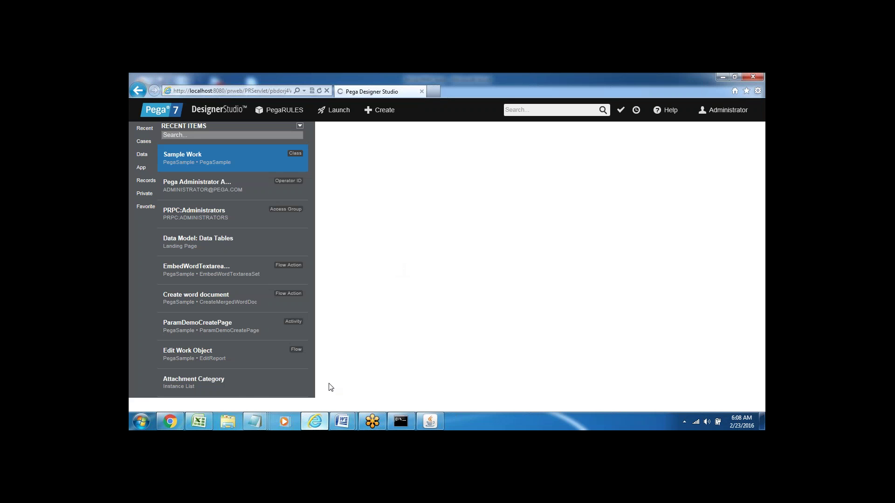
Bring the PEGA PRPC 6am Word notes in front of the browser.
{"action": "mouse_move", "coordinate": [342, 422]}
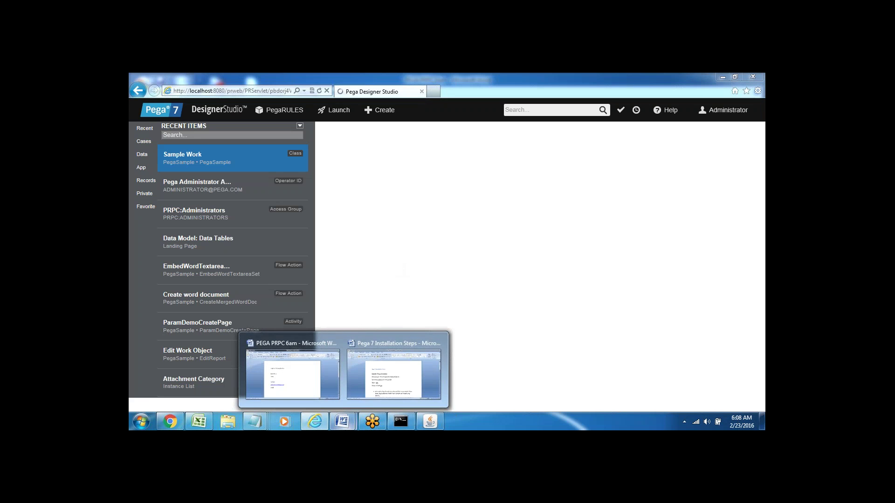
{"action": "left_click", "coordinate": [318, 379]}
Type 'New Application ---Set' on an empty line below the install note.
{"action": "key", "text": "Right"}
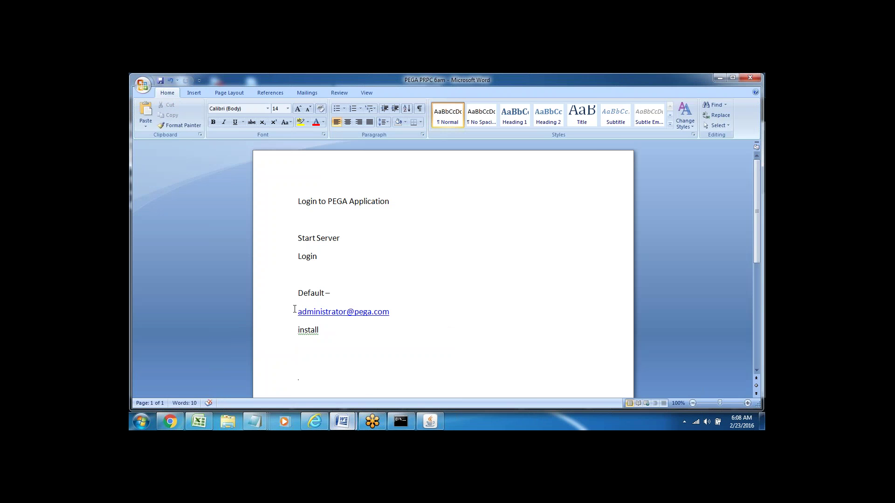
{"action": "left_click_drag", "start_coordinate": [295, 309], "coordinate": [335, 331]}
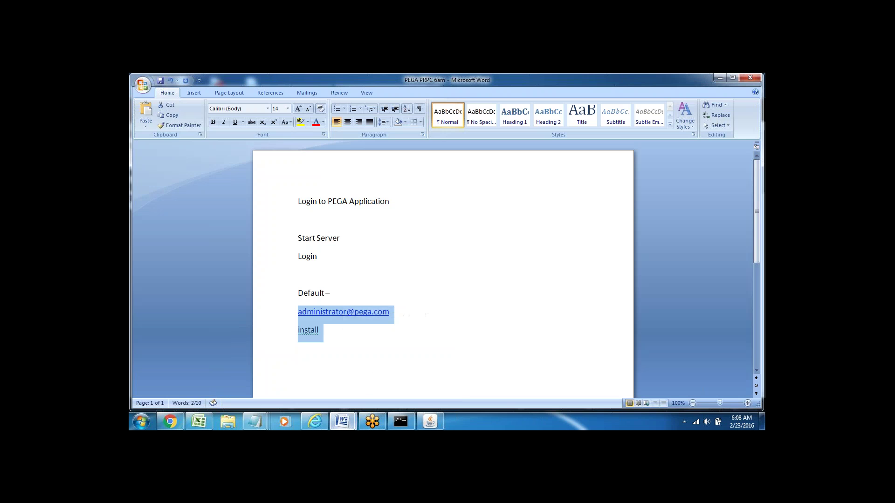
{"action": "key", "text": "Down"}
{"action": "scroll", "coordinate": [303, 277], "scroll_direction": "down", "scroll_amount": 3}
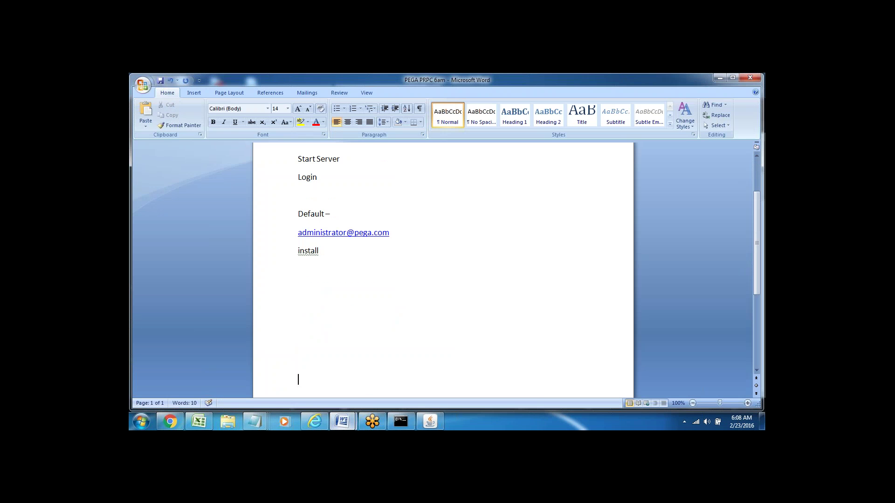
{"action": "type", "text": "New Application -"}
{"action": "type", "text": "--Set up"}
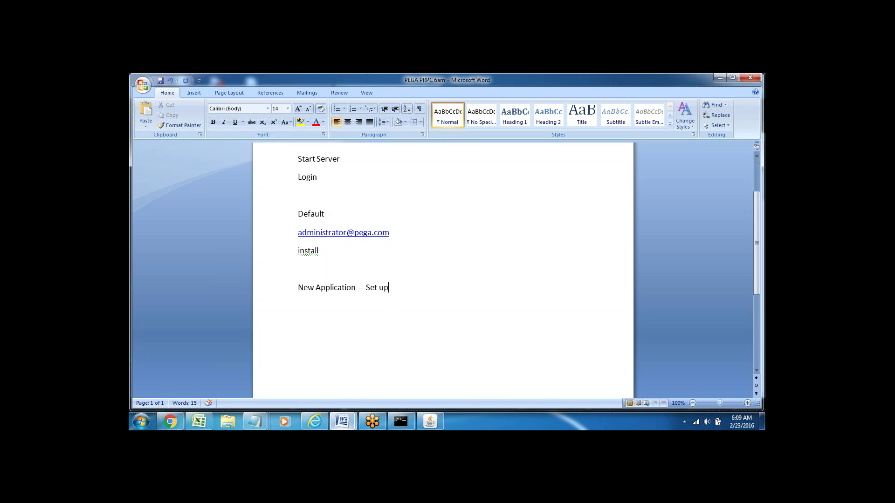
Add empty lines below the 'New Application ---Set up' line.
{"action": "left_click", "coordinate": [282, 233]}
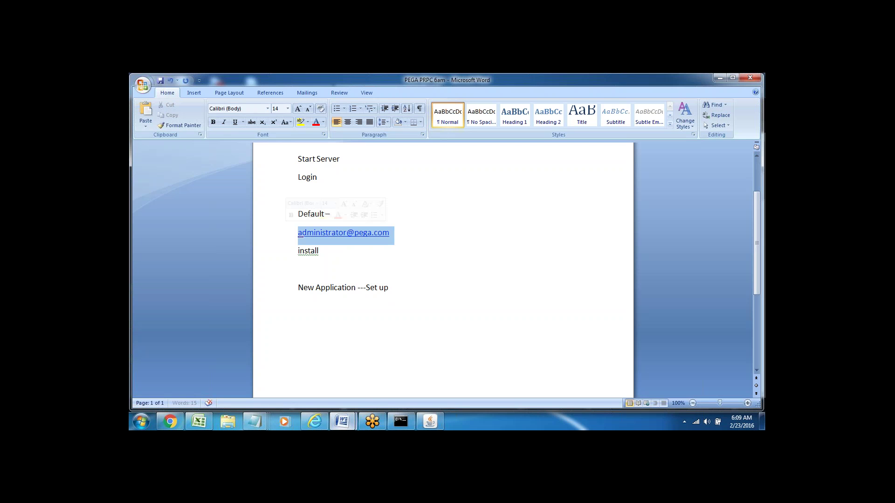
{"action": "left_click", "coordinate": [283, 293]}
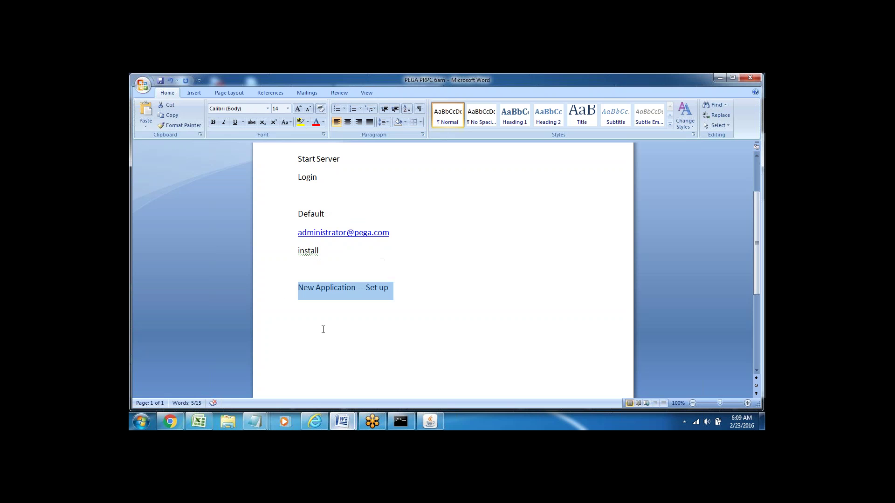
{"action": "left_click", "coordinate": [303, 324]}
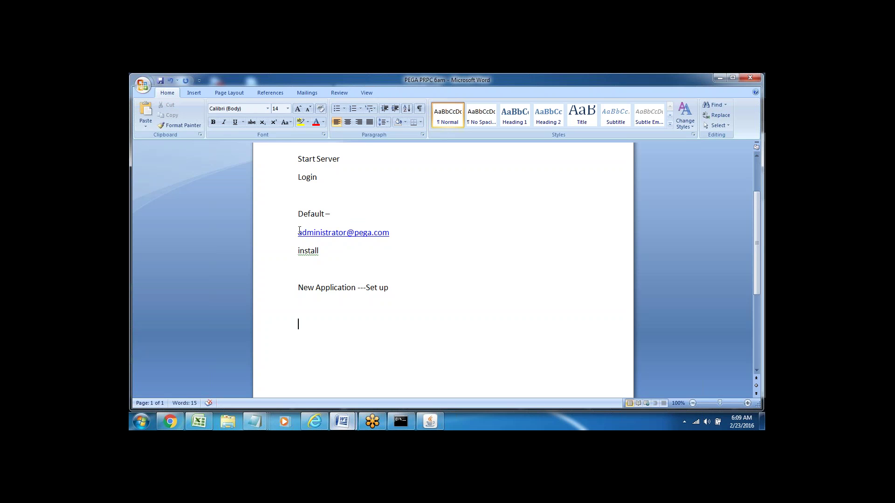
{"action": "left_click_drag", "start_coordinate": [293, 235], "coordinate": [345, 254]}
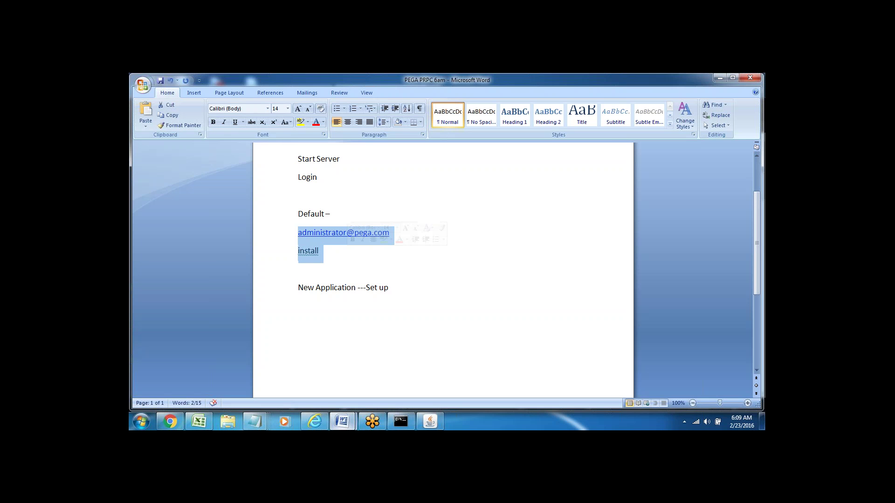
{"action": "left_click", "coordinate": [299, 265]}
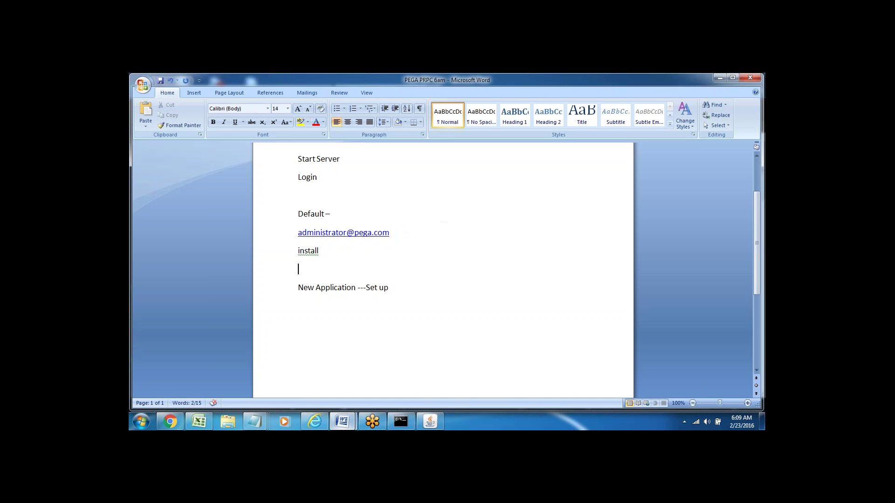
{"action": "left_click", "coordinate": [280, 289]}
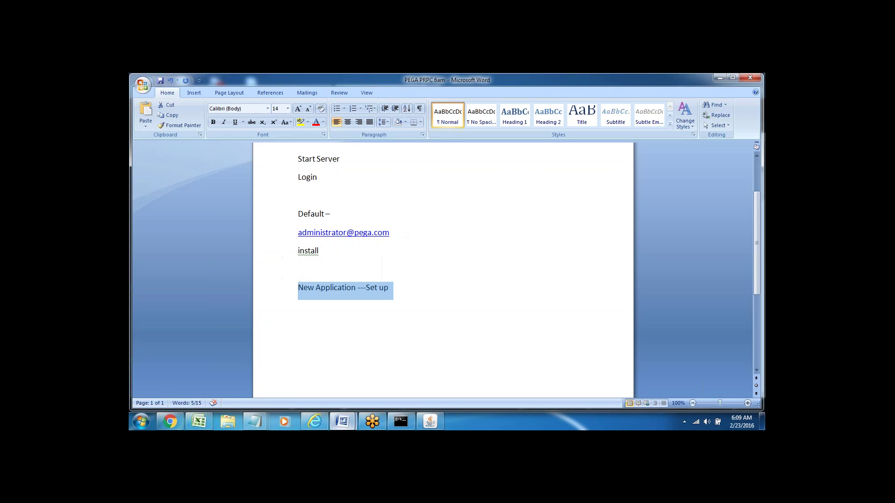
{"action": "left_click", "coordinate": [398, 291]}
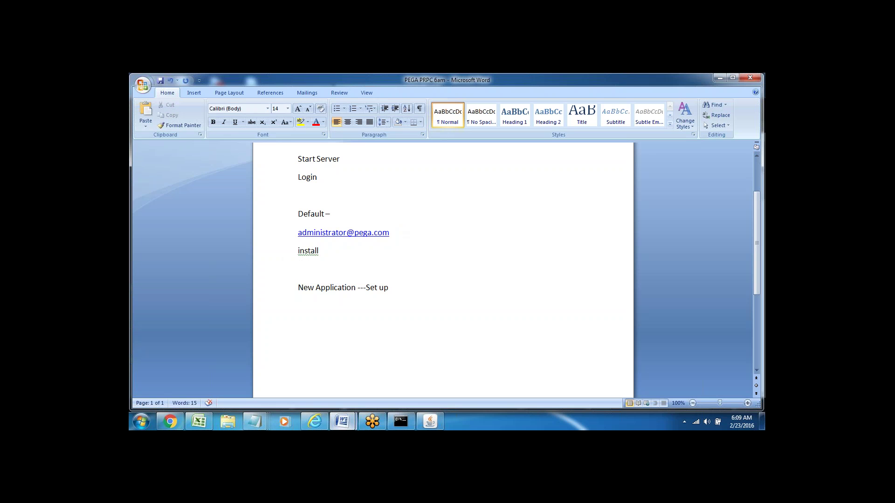
{"action": "key", "text": "Return"}
{"action": "key", "text": "Return"}
{"action": "key", "text": "Return"}
{"action": "key", "text": "Return"}
{"action": "key", "text": "Return"}
{"action": "key", "text": "Return"}
{"action": "key", "text": "Return"}
{"action": "key", "text": "Return"}
{"action": "key", "text": "Return"}
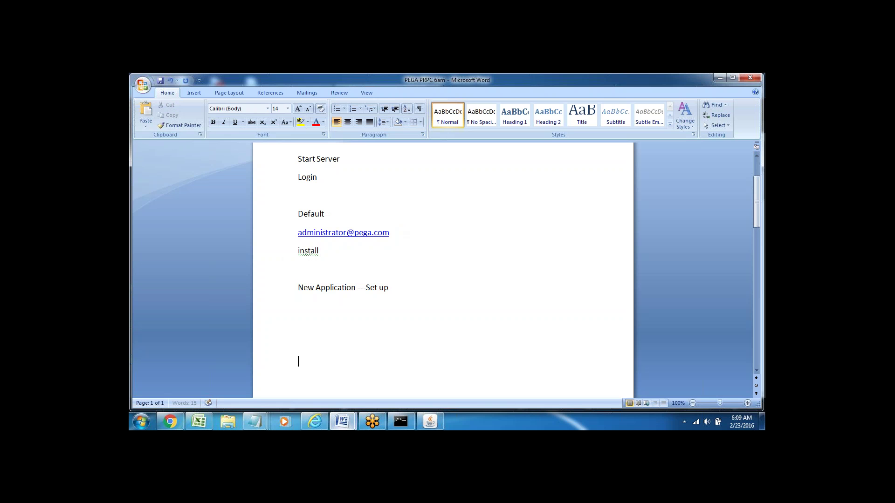
{"action": "left_click", "coordinate": [299, 272]}
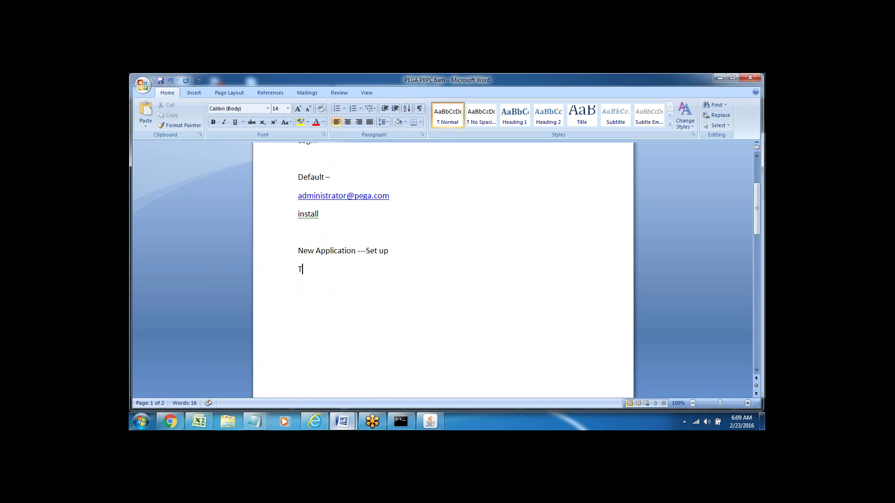
Add 'Tools-' followed by 'DCO Tool-- Direct Capture of Objectives'.
{"action": "type", "text": "Tools-"}
{"action": "double_click", "coordinate": [301, 271]}
{"action": "left_click", "coordinate": [299, 286]}
{"action": "left_click", "coordinate": [326, 275]}
{"action": "type", "text": "DCO "}
{"action": "type", "text": "Tool--"}
{"action": "type", "text": " Di"}
{"action": "type", "text": "rect Ca"}
{"action": "type", "text": "ptu"}
{"action": "key", "text": "BackSpace"}
{"action": "key", "text": "BackSpace"}
{"action": "type", "text": "ture of Obj"}
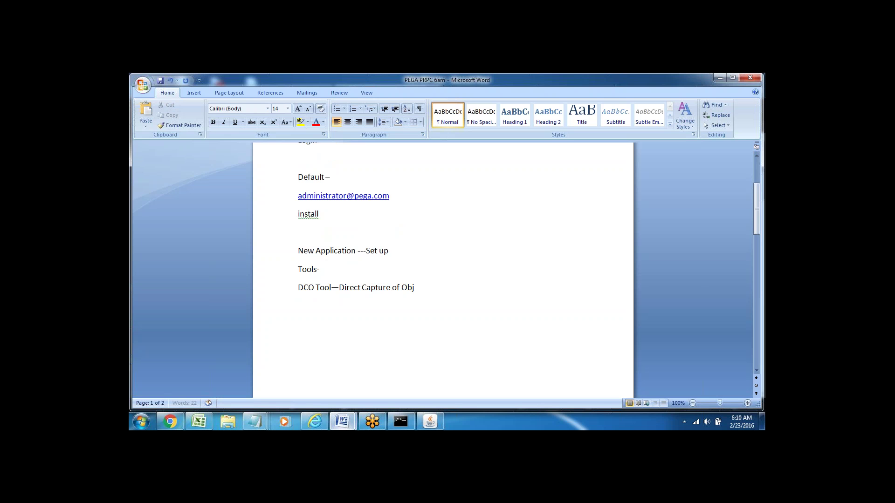
{"action": "type", "text": "ectives"}
End the DCO line with '---' and add an 'Application Express' line below it.
{"action": "left_click", "coordinate": [270, 279]}
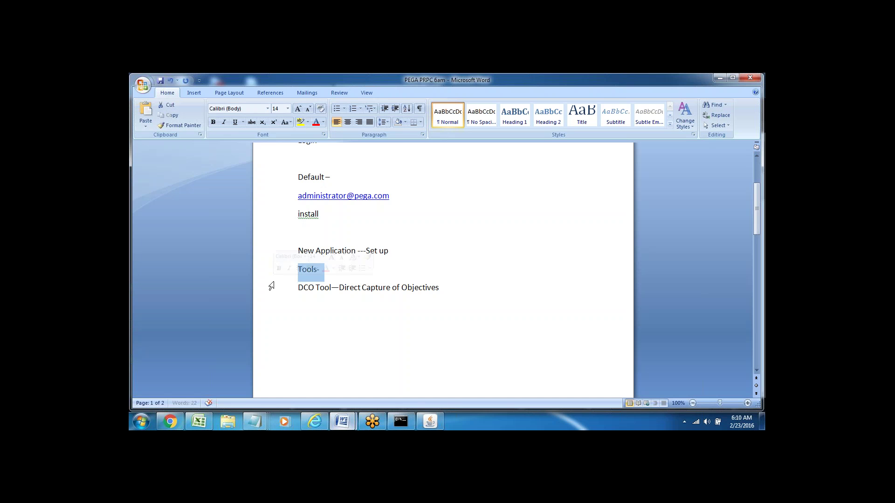
{"action": "left_click", "coordinate": [270, 296]}
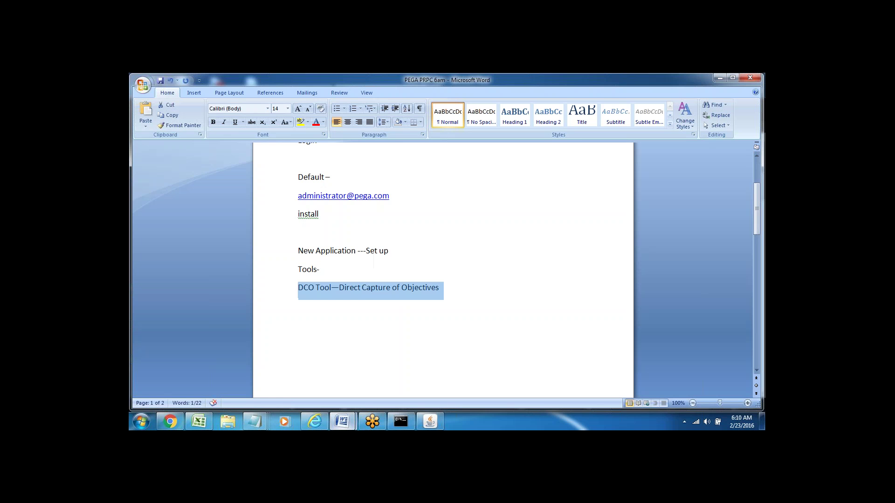
{"action": "left_click", "coordinate": [447, 292]}
{"action": "type", "text": "---"}
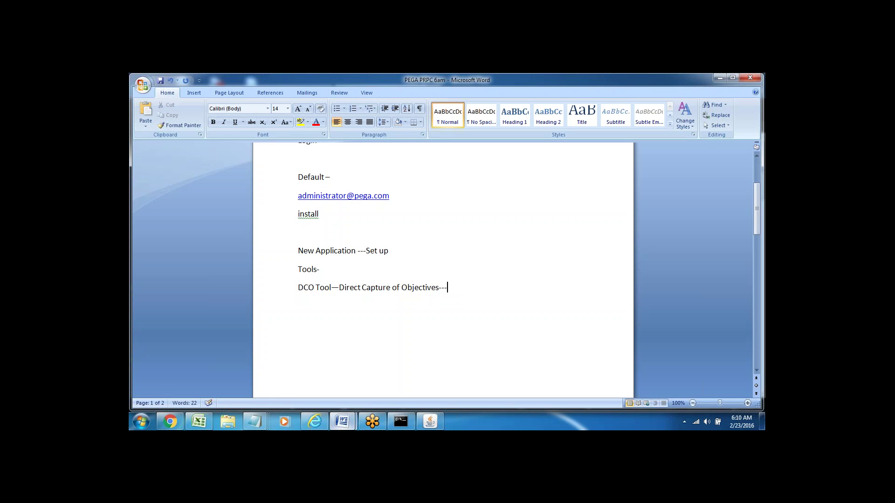
{"action": "key", "text": "Return"}
{"action": "type", "text": "Appl"}
{"action": "left_click", "coordinate": [280, 298]}
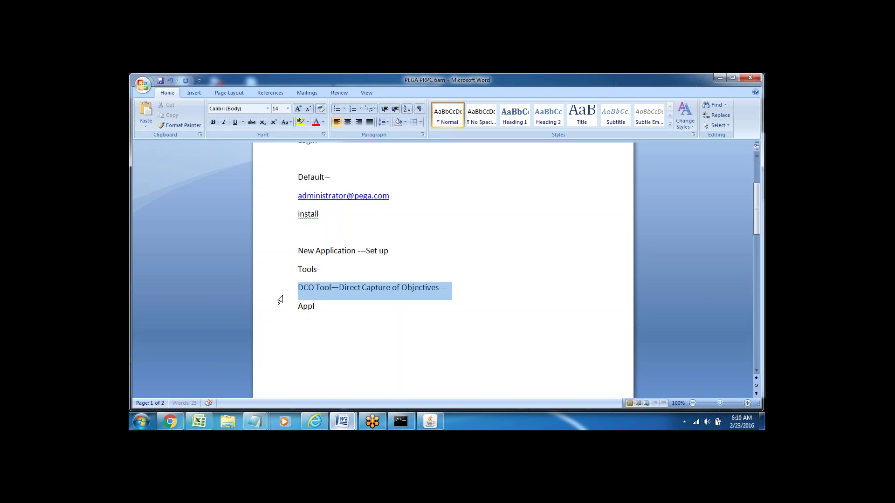
{"action": "left_click", "coordinate": [326, 313]}
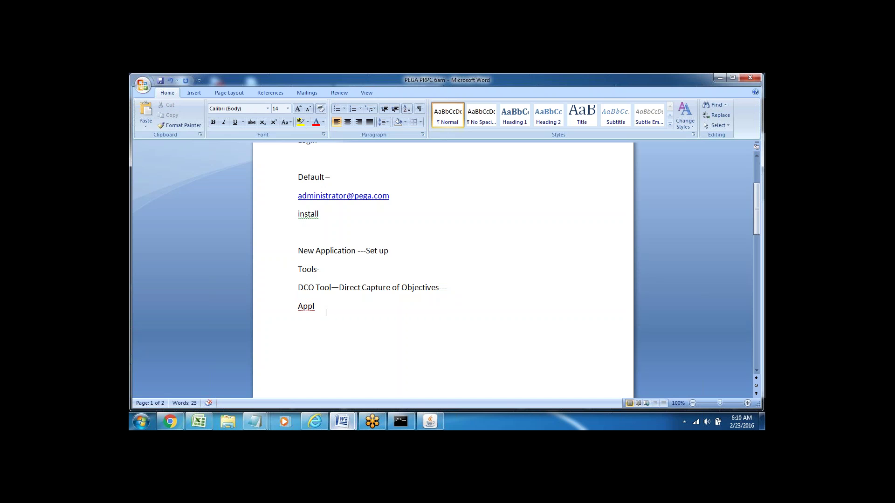
{"action": "type", "text": "ication Express"}
{"action": "left_click", "coordinate": [267, 293]}
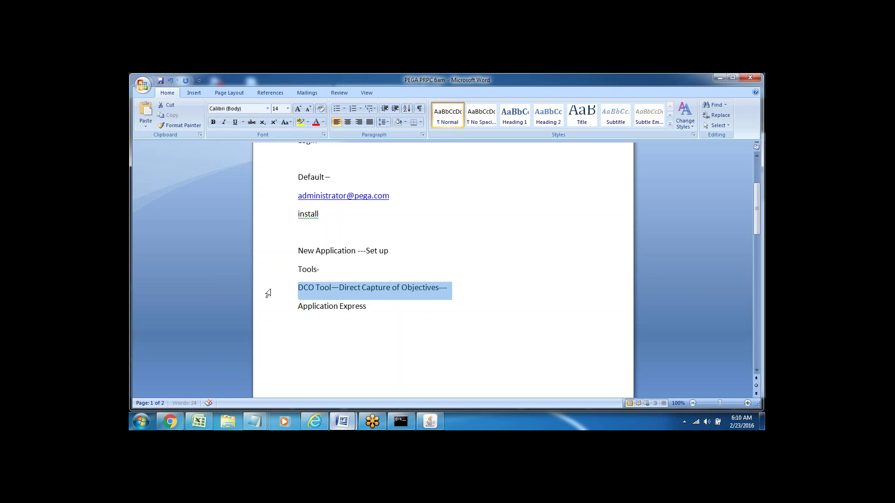
Append '-- setup' to the end of the 'Application Express' line.
{"action": "left_click", "coordinate": [303, 287]}
{"action": "double_click", "coordinate": [307, 288]}
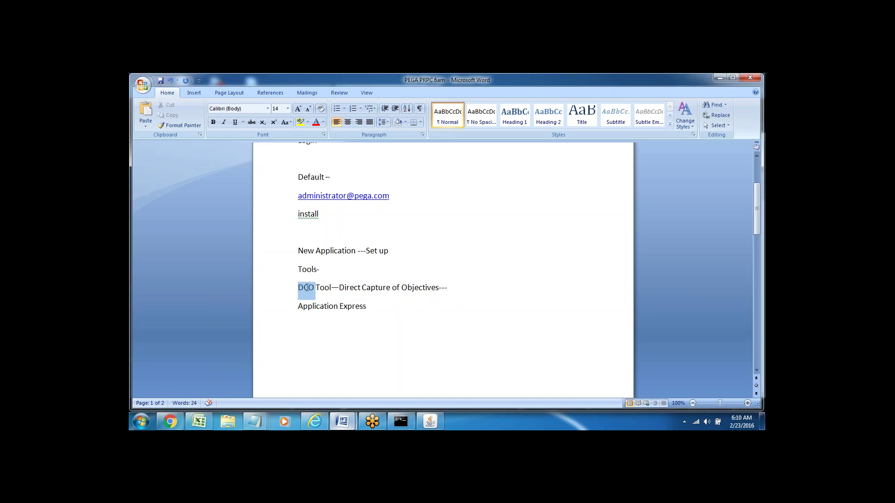
{"action": "left_click_drag", "start_coordinate": [299, 307], "coordinate": [371, 307]}
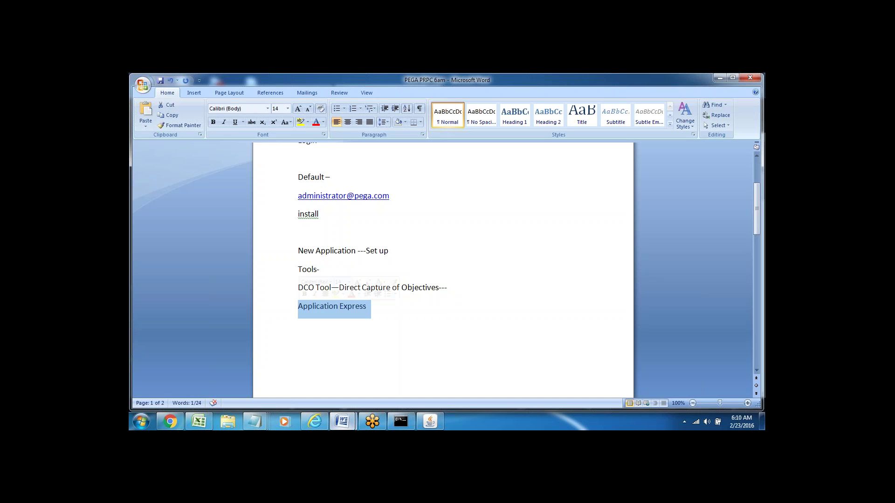
{"action": "left_click", "coordinate": [298, 324]}
{"action": "double_click", "coordinate": [315, 306]}
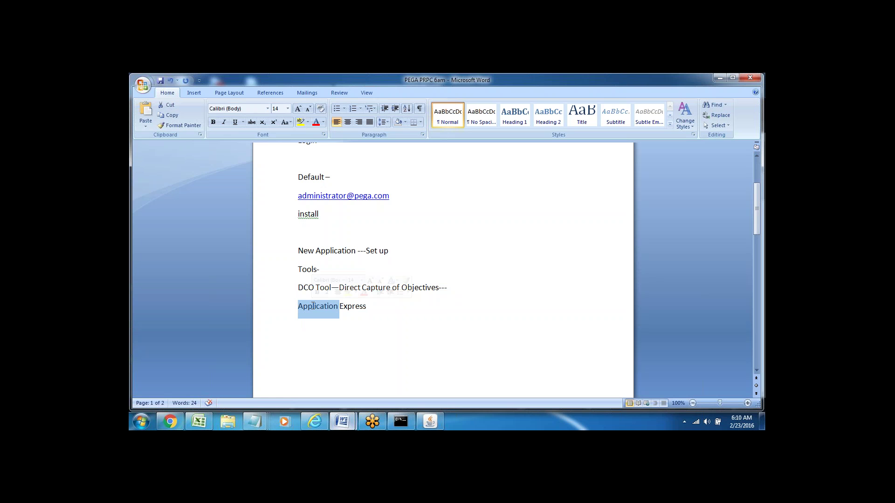
{"action": "triple_click", "coordinate": [350, 306]}
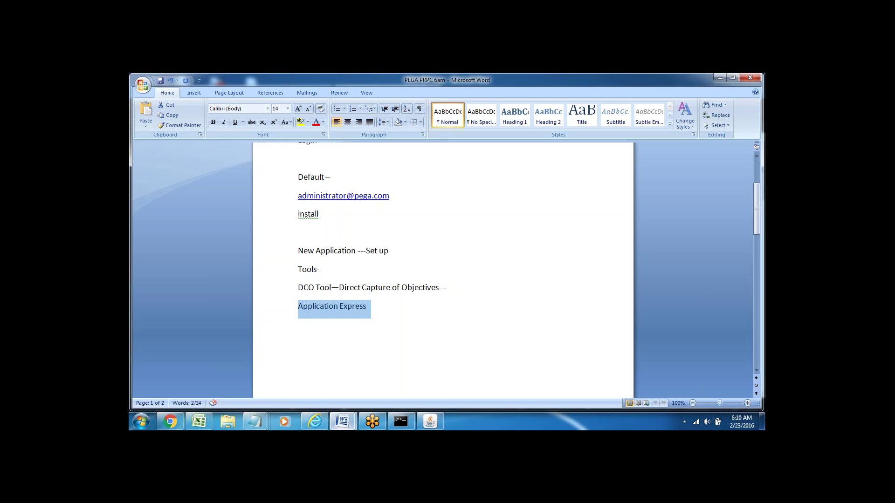
{"action": "left_click", "coordinate": [375, 315]}
{"action": "type", "text": "-- "}
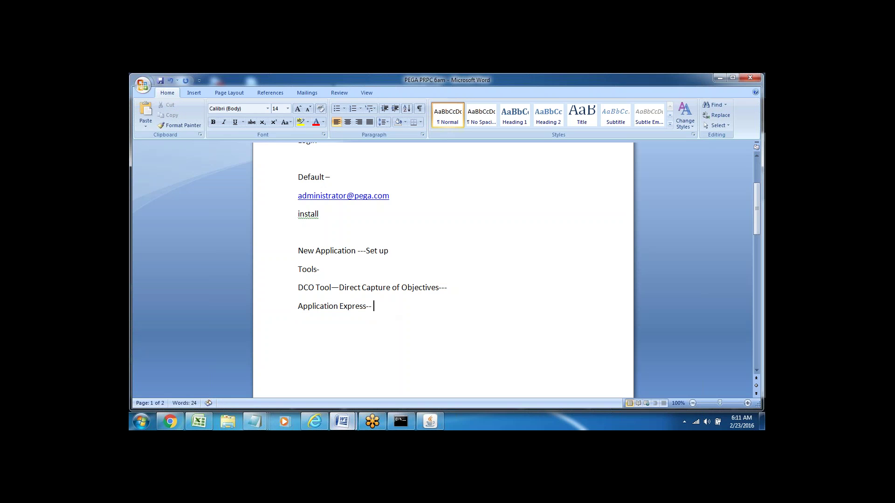
{"action": "type", "text": "setup"}
Add 'Diff Portals' and, after a blank line, 'Admin/Developer' below Application Express.
{"action": "key", "text": "Return"}
{"action": "type", "text": "Diff Portals"}
{"action": "scroll", "coordinate": [443, 270], "scroll_direction": "down", "scroll_amount": 1}
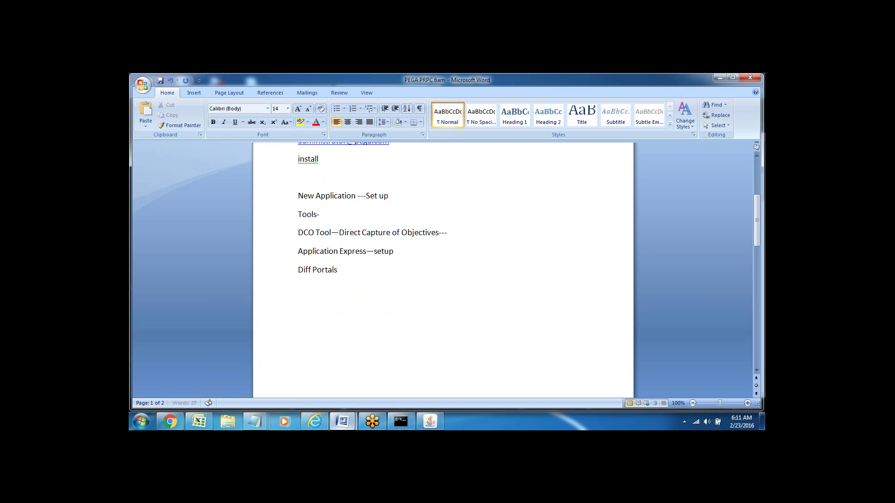
{"action": "left_click", "coordinate": [306, 293]}
{"action": "key", "text": "Return"}
{"action": "type", "text": "Admin/Developer"}
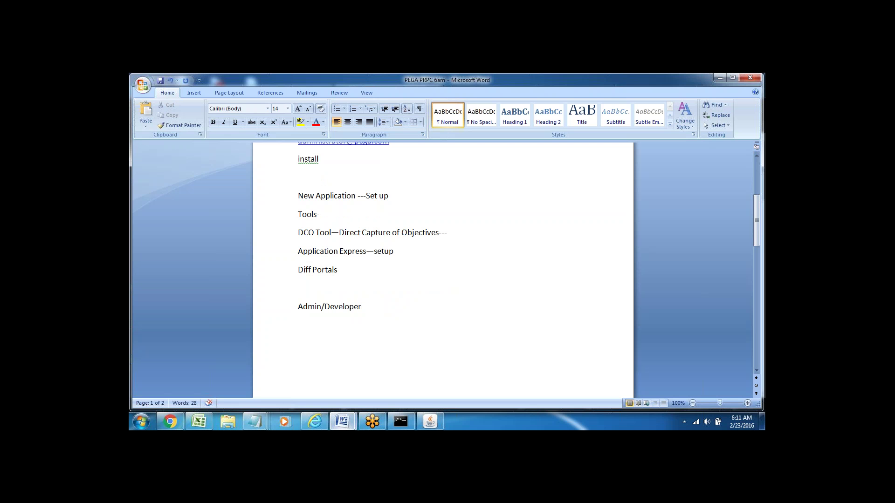
Type the Manager and User entries on separate lines below Admin/Developer.
{"action": "type", "text": "Manager"}
{"action": "key", "text": "Return"}
{"action": "type", "text": "User"}
Select the Admin/Developer, Manager and User lines to review the portals list.
{"action": "left_click", "coordinate": [279, 312]}
{"action": "left_click", "coordinate": [284, 331]}
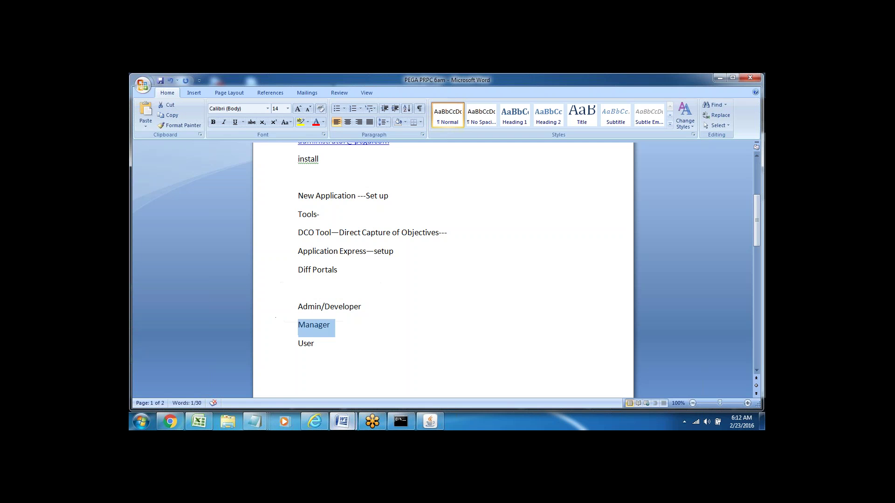
{"action": "left_click", "coordinate": [281, 346]}
{"action": "left_click", "coordinate": [298, 361]}
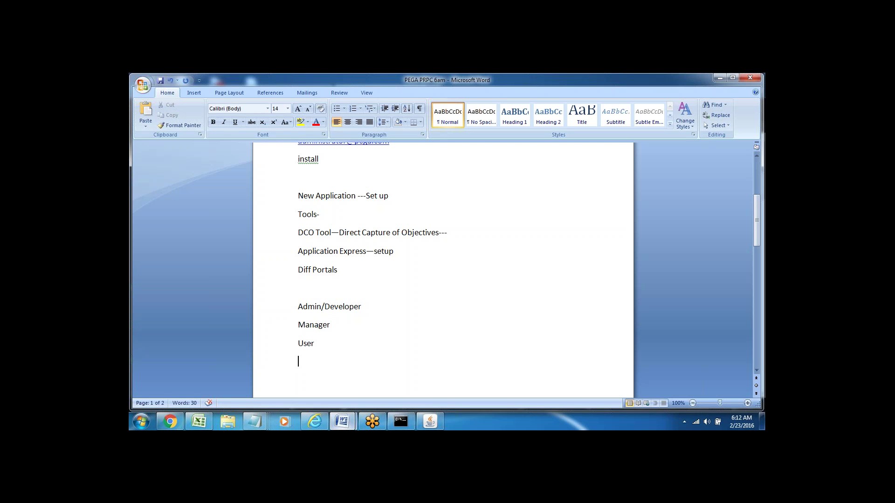
{"action": "left_click", "coordinate": [268, 316]}
{"action": "left_click", "coordinate": [281, 313]}
Append '--' to the end of the Manager line.
{"action": "left_click", "coordinate": [324, 335]}
{"action": "left_click_drag", "start_coordinate": [303, 323], "coordinate": [345, 334]}
{"action": "key", "text": "End"}
{"action": "type", "text": "--"}
{"action": "triple_click", "coordinate": [314, 325]}
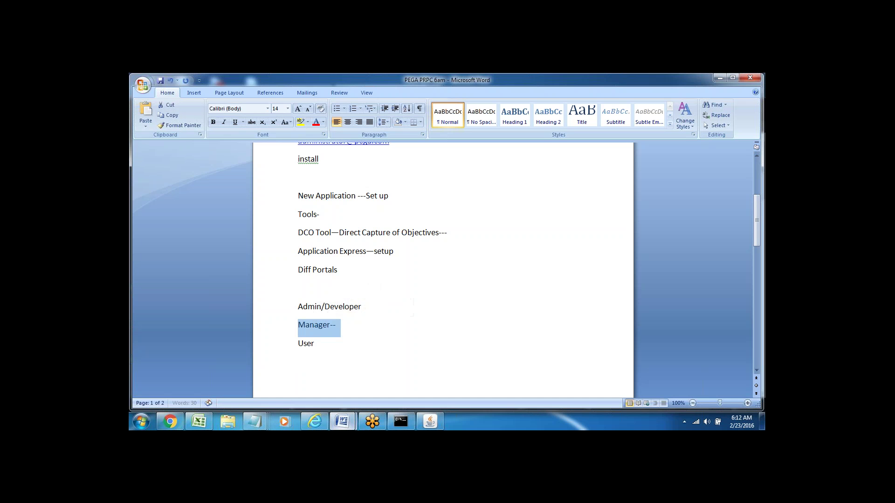
{"action": "key", "text": "End"}
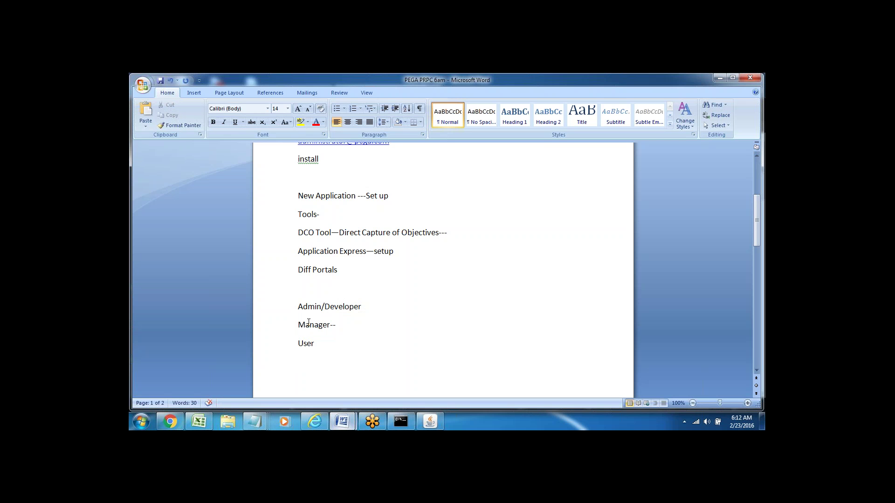
{"action": "double_click", "coordinate": [308, 322]}
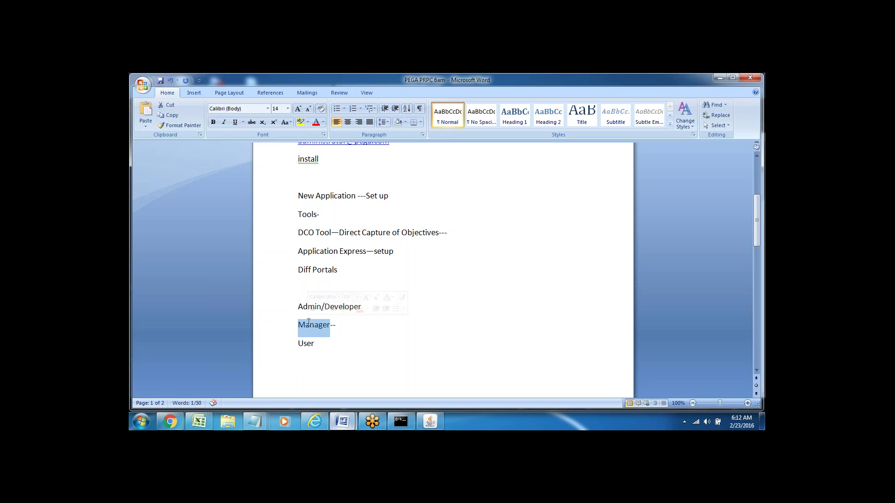
Append ' --' to the end of the User line.
{"action": "left_click", "coordinate": [326, 344]}
{"action": "type", "text": "--"}
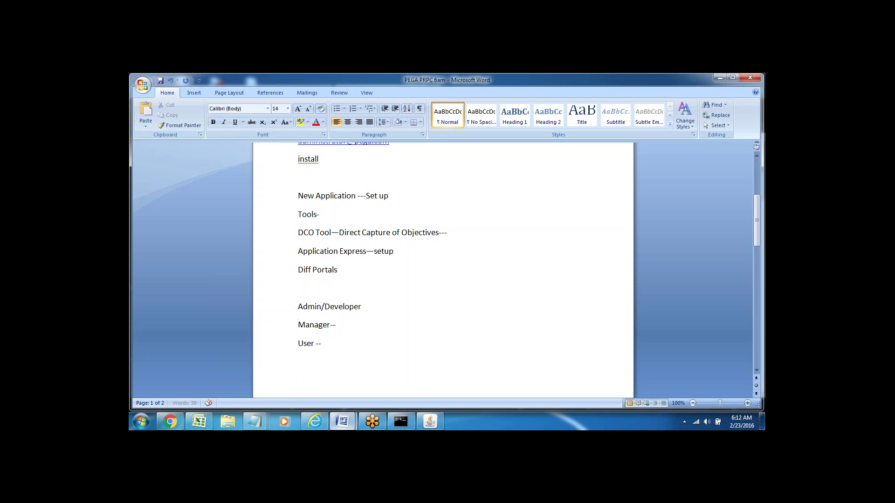
{"action": "double_click", "coordinate": [306, 344]}
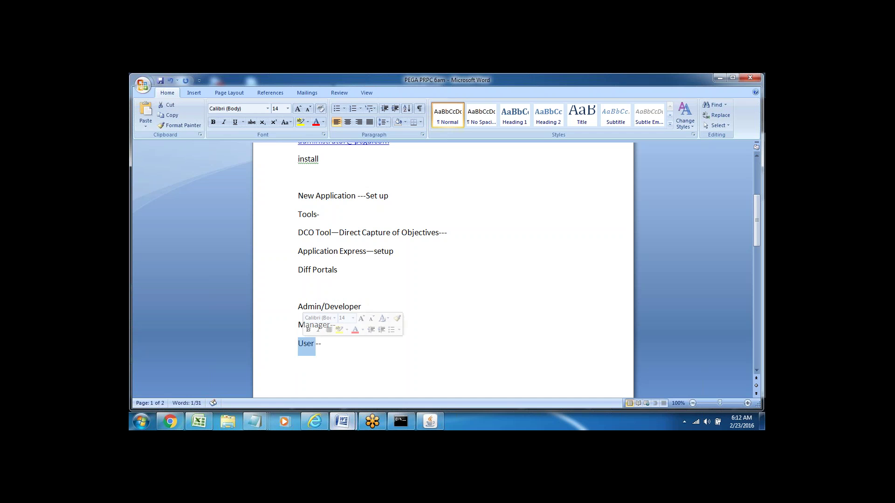
{"action": "left_click", "coordinate": [325, 343]}
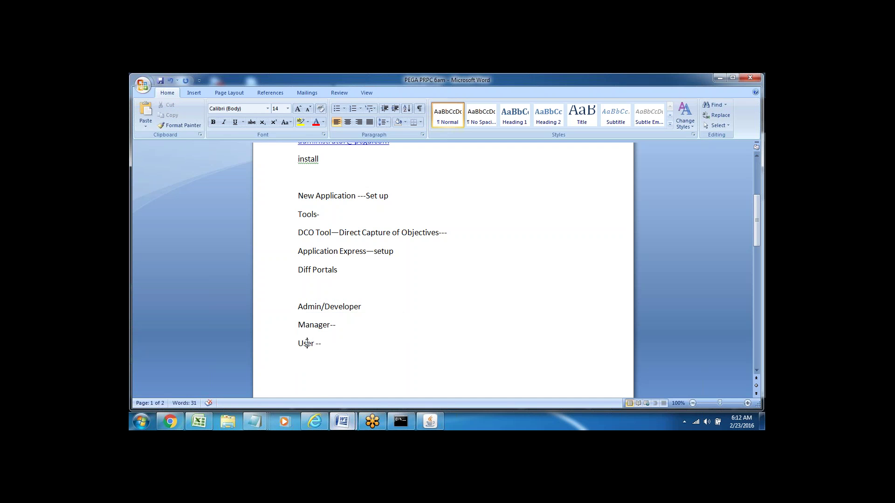
{"action": "double_click", "coordinate": [305, 343]}
{"action": "left_click", "coordinate": [332, 344]}
{"action": "double_click", "coordinate": [304, 342]}
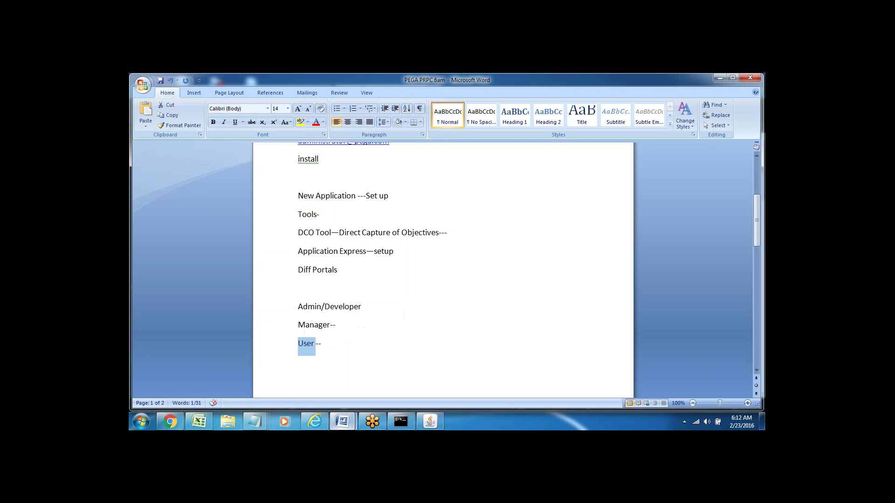
{"action": "key", "text": "End"}
Highlight the Manager, User -- and Admin/Developer entries to check the list.
{"action": "double_click", "coordinate": [307, 325]}
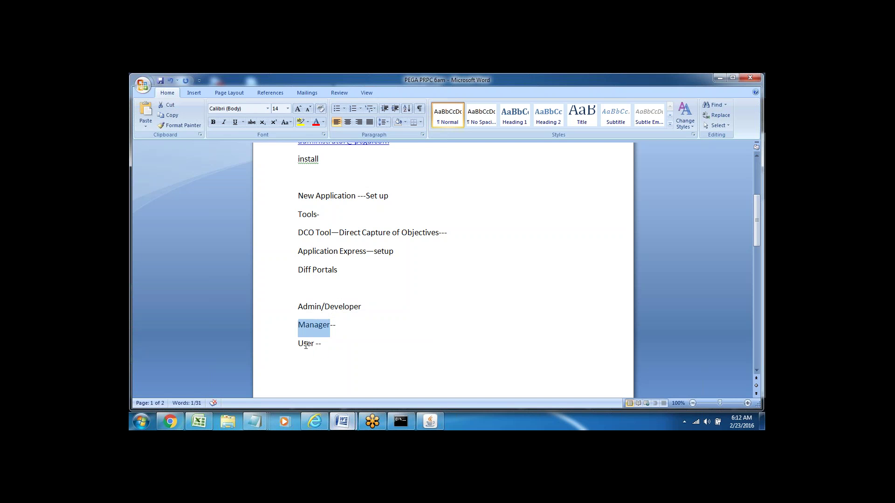
{"action": "double_click", "coordinate": [302, 343]}
{"action": "left_click", "coordinate": [337, 359]}
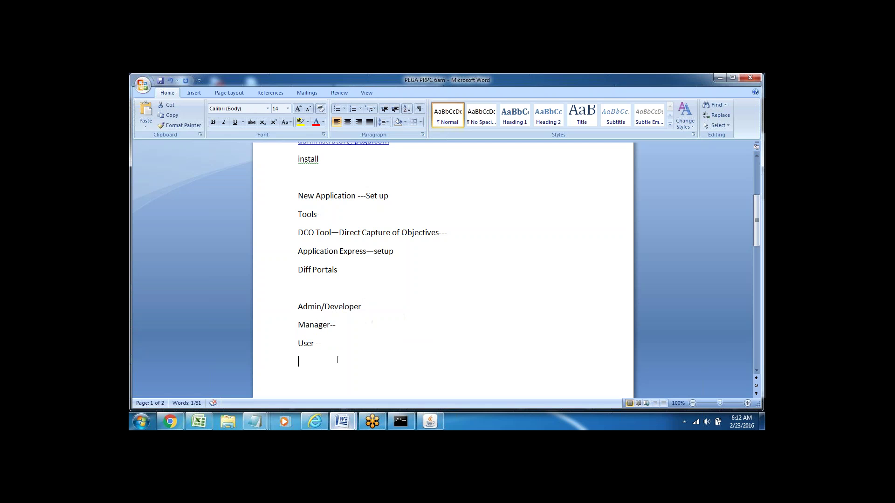
{"action": "double_click", "coordinate": [312, 326]}
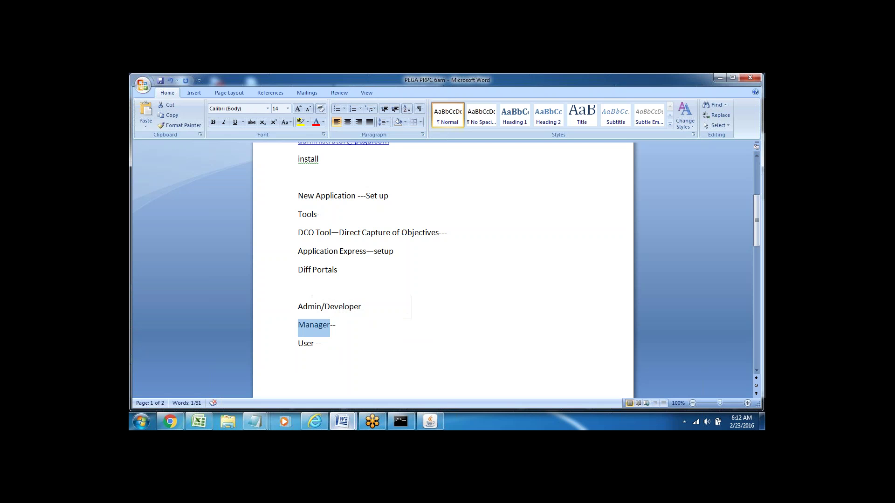
{"action": "triple_click", "coordinate": [306, 345]}
{"action": "left_click", "coordinate": [313, 362]}
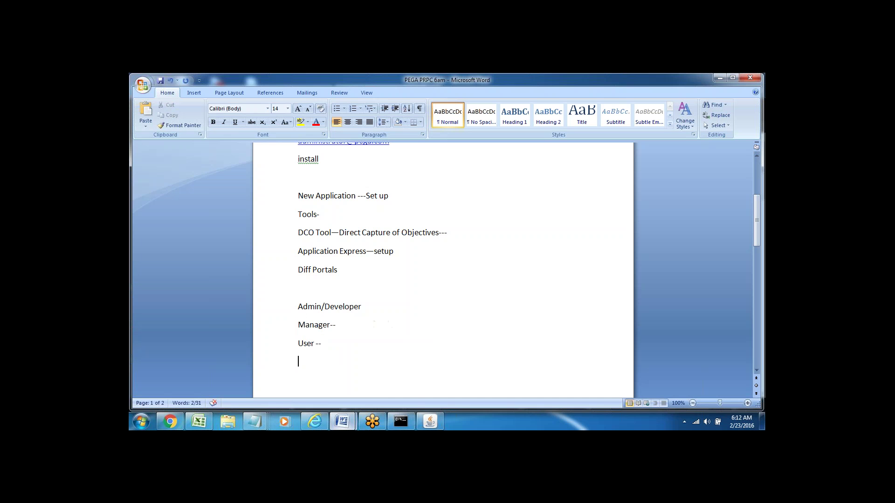
{"action": "triple_click", "coordinate": [313, 306]}
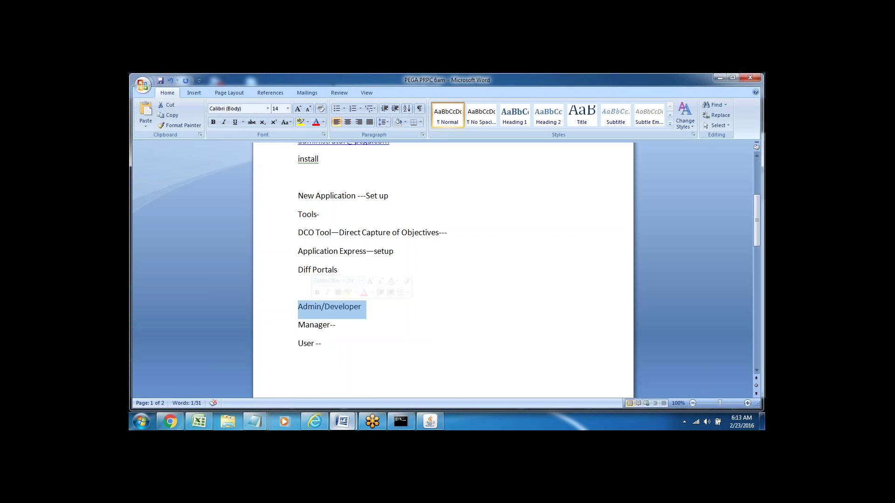
Glance at Designer Studio in the browser, then return to the Word notes.
{"action": "left_click", "coordinate": [315, 421]}
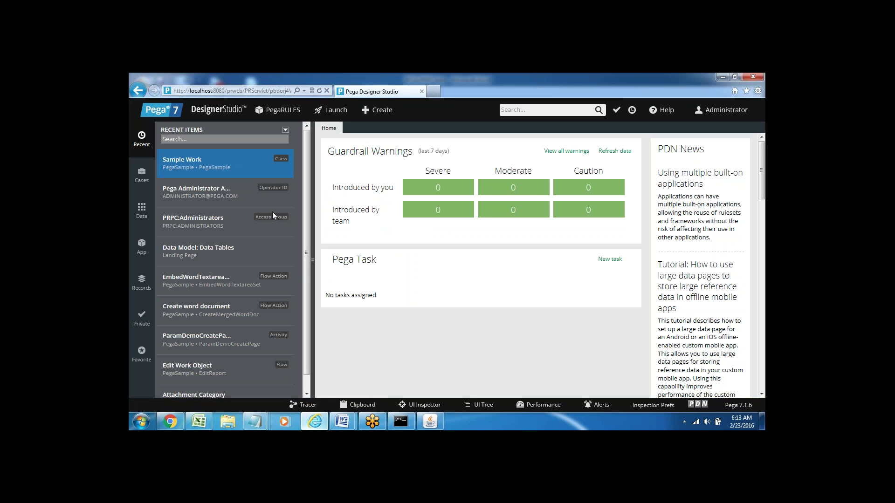
{"action": "left_click", "coordinate": [316, 424]}
{"action": "left_click", "coordinate": [369, 285]}
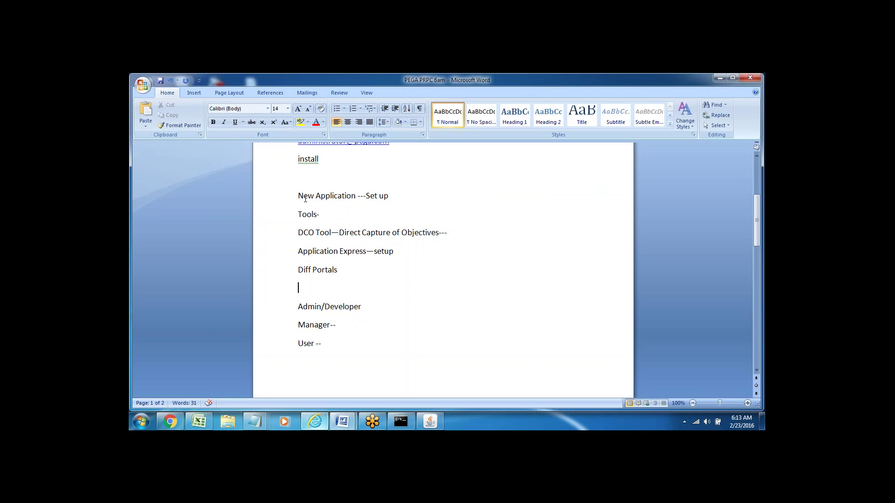
Select the New Application ---Set up, Tools- and DCO Tool lines.
{"action": "left_click", "coordinate": [277, 196]}
{"action": "left_click", "coordinate": [276, 219]}
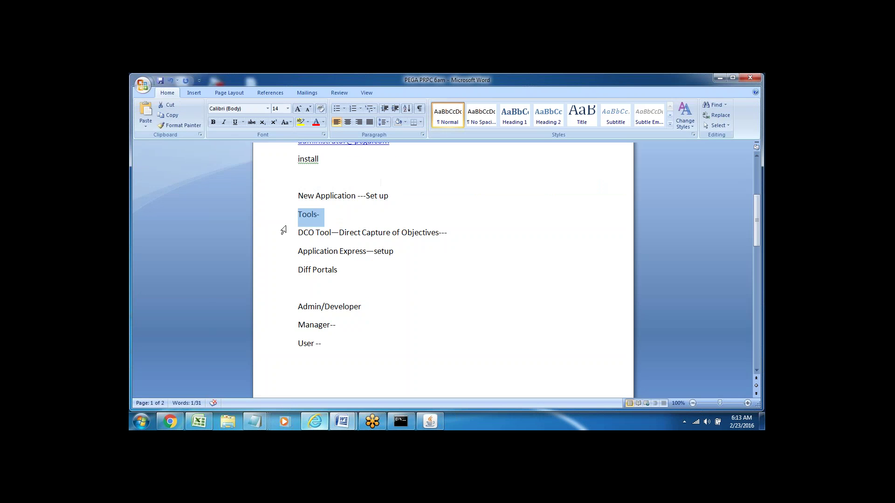
{"action": "left_click", "coordinate": [283, 235]}
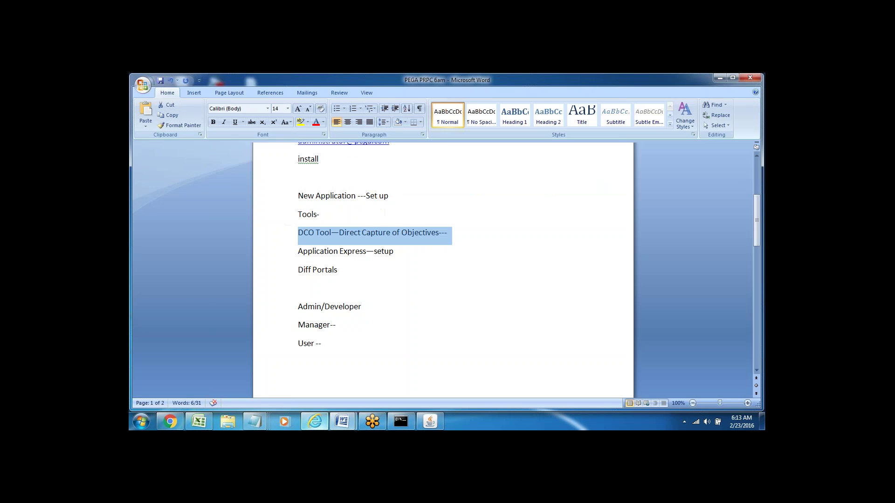
Enter the 7.1 version line on the empty line below install.
{"action": "left_click", "coordinate": [311, 180]}
{"action": "type", "text": "7.1"}
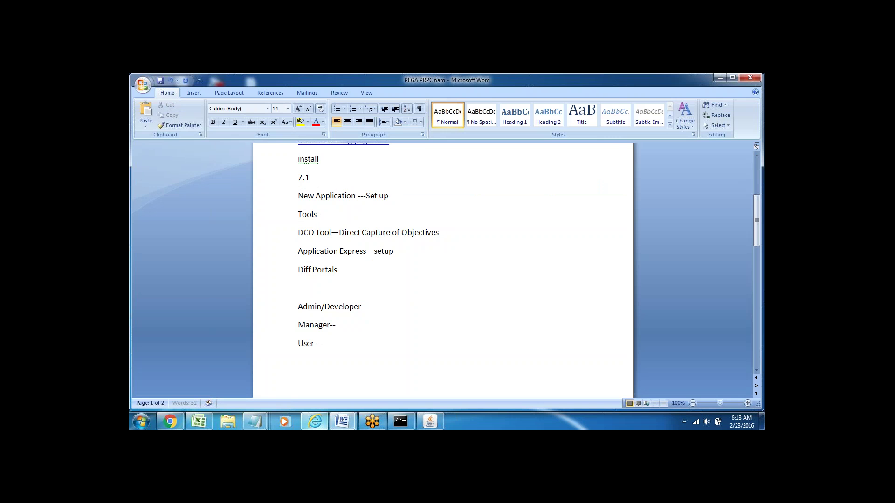
{"action": "left_click", "coordinate": [282, 181]}
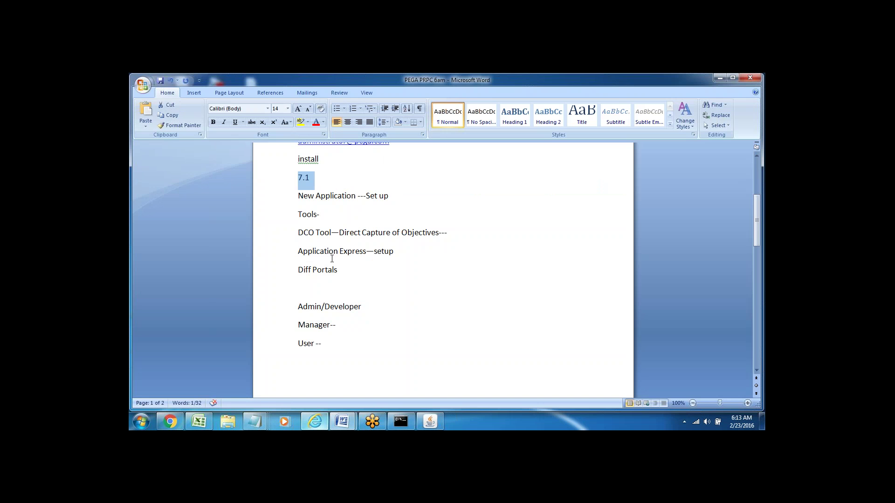
Review the DCO Tool, Application Express and Diff Portals lines and the Admin/Developer, Manager, User entries.
{"action": "left_click", "coordinate": [295, 232]}
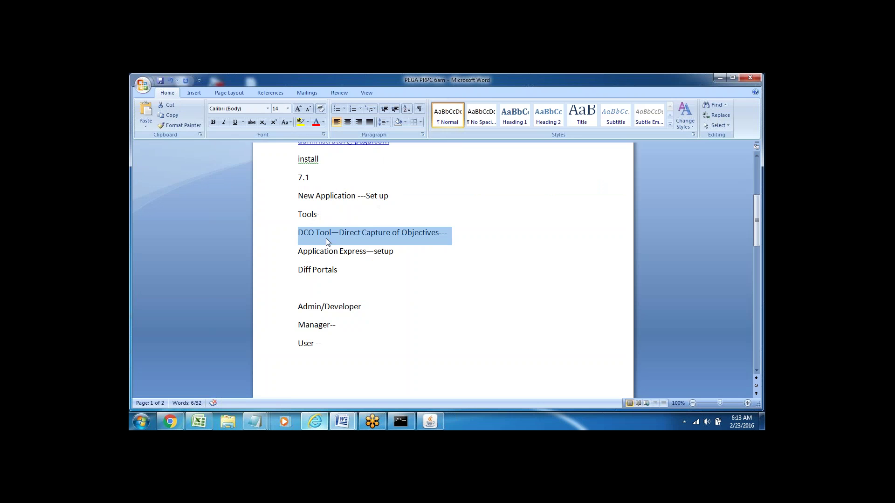
{"action": "left_click", "coordinate": [286, 257]}
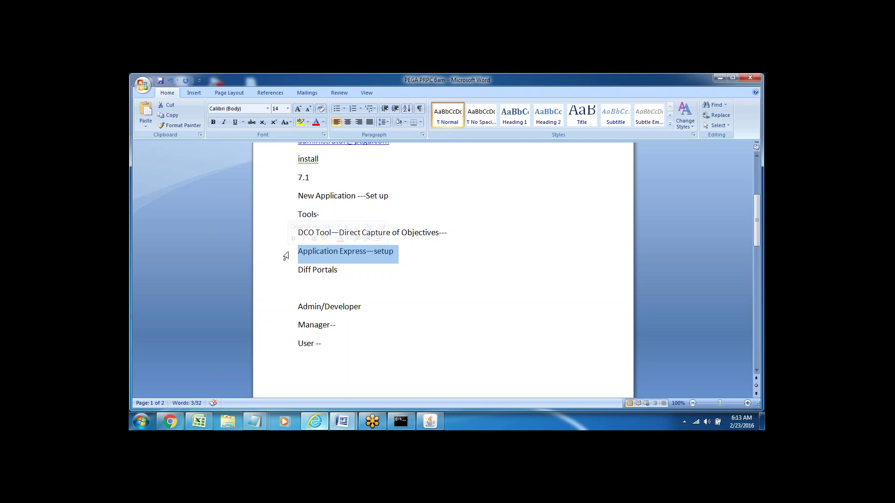
{"action": "left_click", "coordinate": [361, 268]}
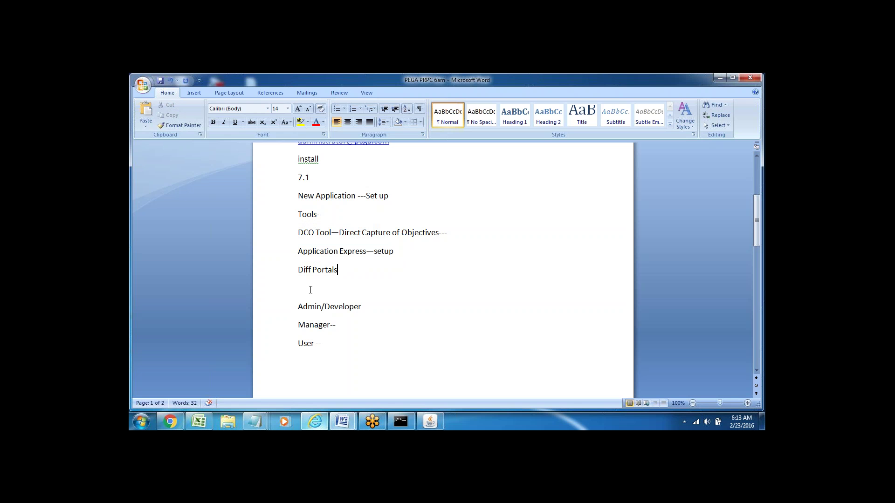
{"action": "triple_click", "coordinate": [295, 308]}
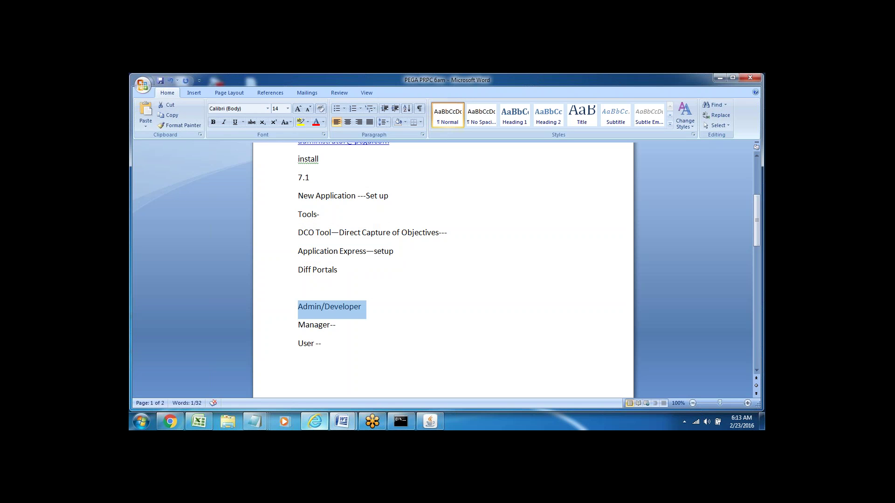
{"action": "double_click", "coordinate": [344, 307]}
{"action": "left_click", "coordinate": [282, 310]}
{"action": "double_click", "coordinate": [310, 326]}
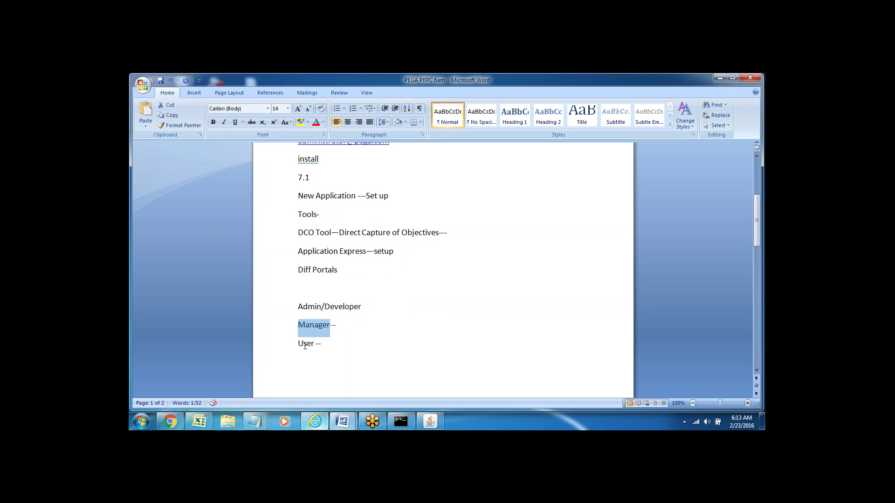
{"action": "left_click", "coordinate": [304, 345]}
{"action": "double_click", "coordinate": [303, 344]}
{"action": "left_click", "coordinate": [300, 362]}
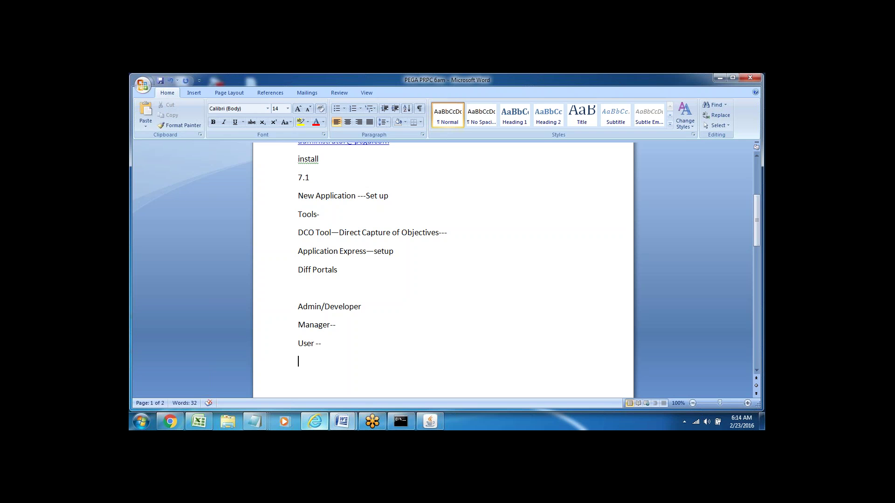
{"action": "left_click", "coordinate": [278, 307]}
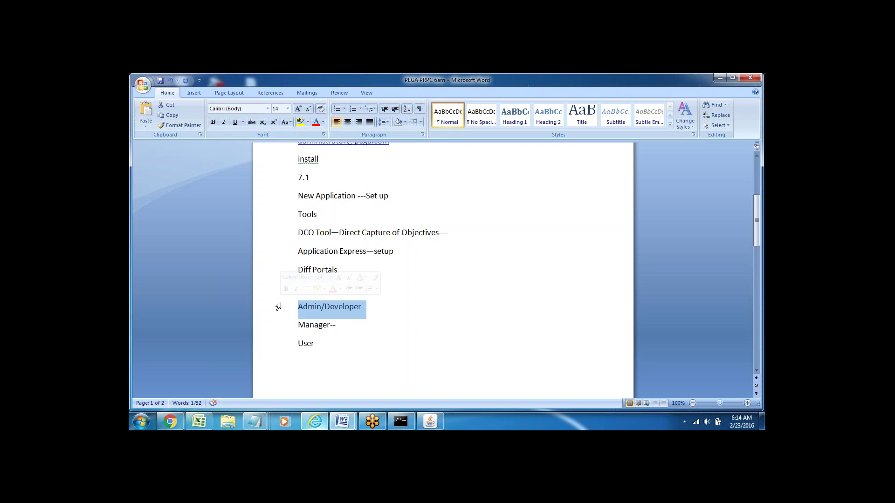
{"action": "left_click", "coordinate": [333, 324]}
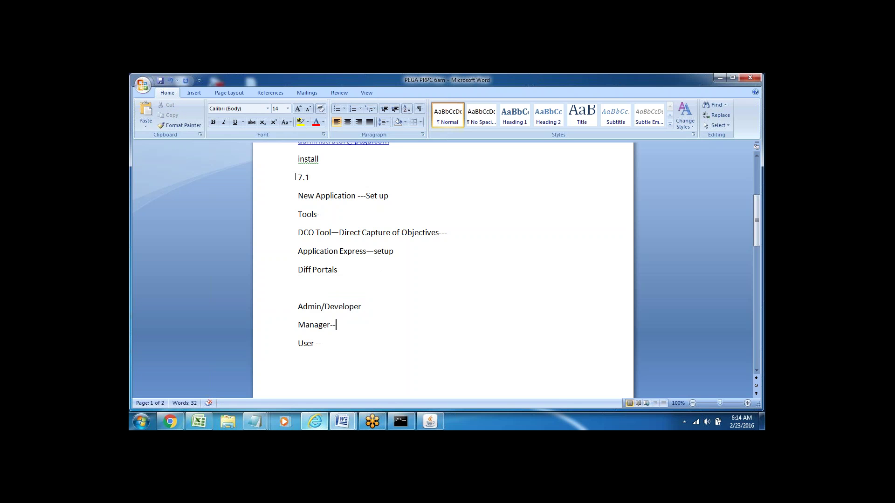
{"action": "left_click", "coordinate": [281, 181]}
{"action": "left_click", "coordinate": [309, 287]}
{"action": "left_click", "coordinate": [328, 346]}
Check the Designer Studio home page, then switch back to the PEGA PRPC 6am notes.
{"action": "left_click", "coordinate": [315, 424]}
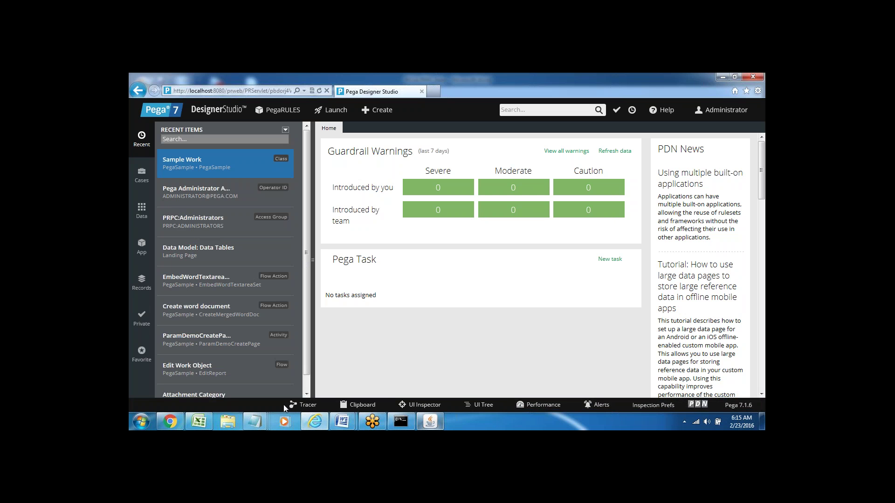
{"action": "mouse_move", "coordinate": [344, 427]}
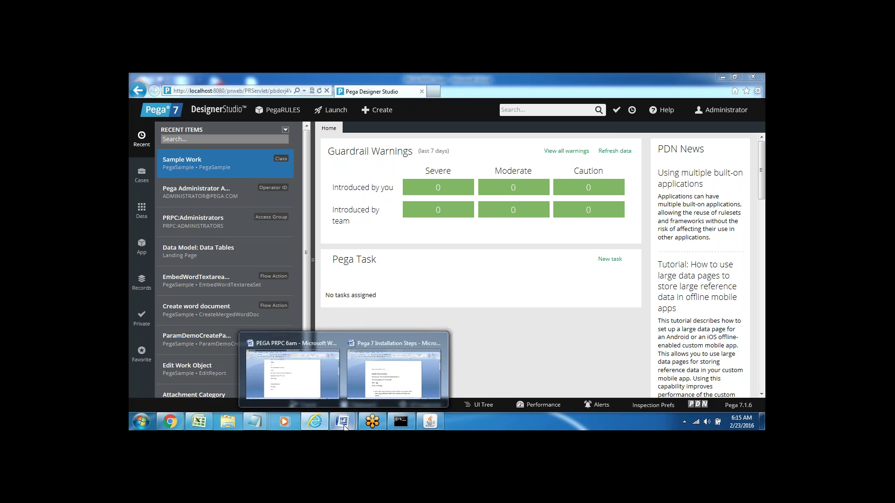
{"action": "left_click", "coordinate": [333, 345]}
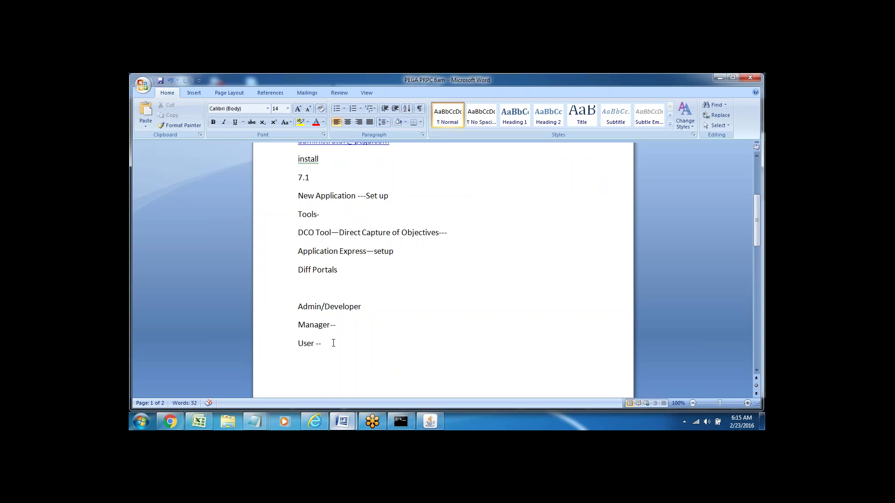
Add a new line 'PRPC Portal/Designer Studio' below User --.
{"action": "key", "text": "Return"}
{"action": "key", "text": "Return"}
{"action": "scroll", "coordinate": [334, 343], "scroll_direction": "down", "scroll_amount": 3}
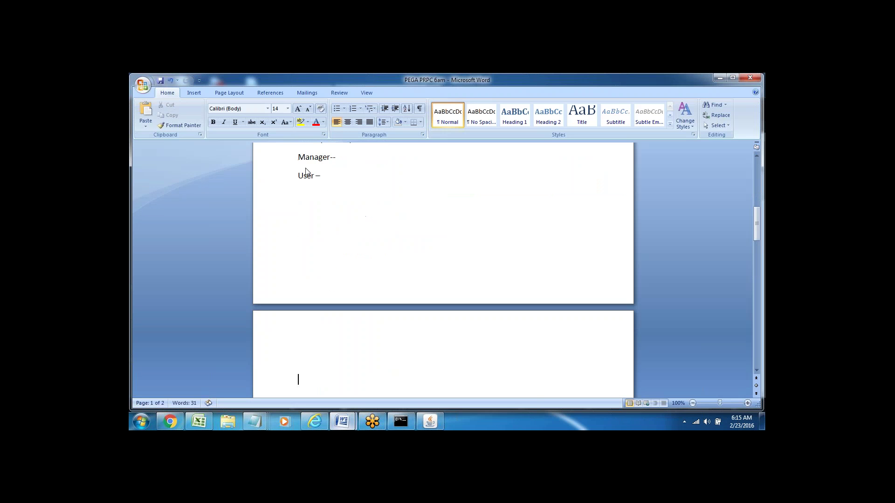
{"action": "type", "text": "PRPC Portal/Designer Studio"}
Highlight the new PRPC Portal/Designer Studio line, then switch to Designer Studio.
{"action": "left_click", "coordinate": [341, 213]}
{"action": "triple_click", "coordinate": [313, 215]}
{"action": "key", "text": "Down"}
{"action": "triple_click", "coordinate": [313, 212]}
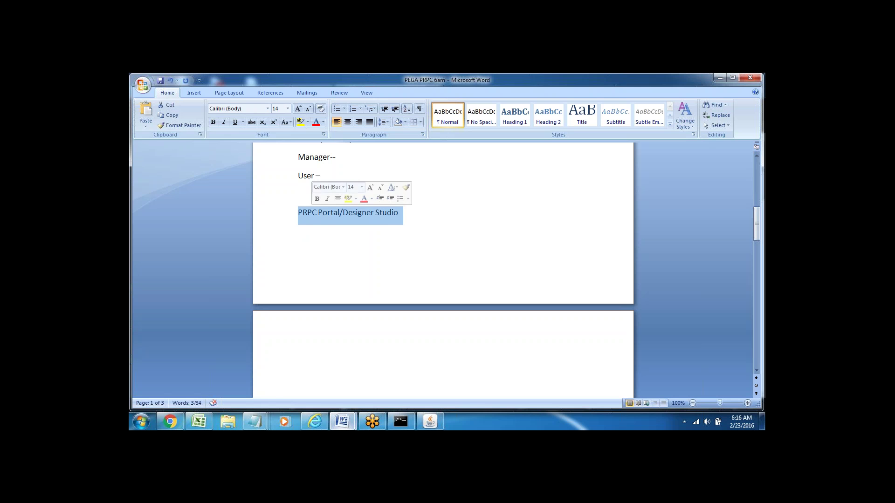
{"action": "key", "text": "Right"}
{"action": "triple_click", "coordinate": [312, 213]}
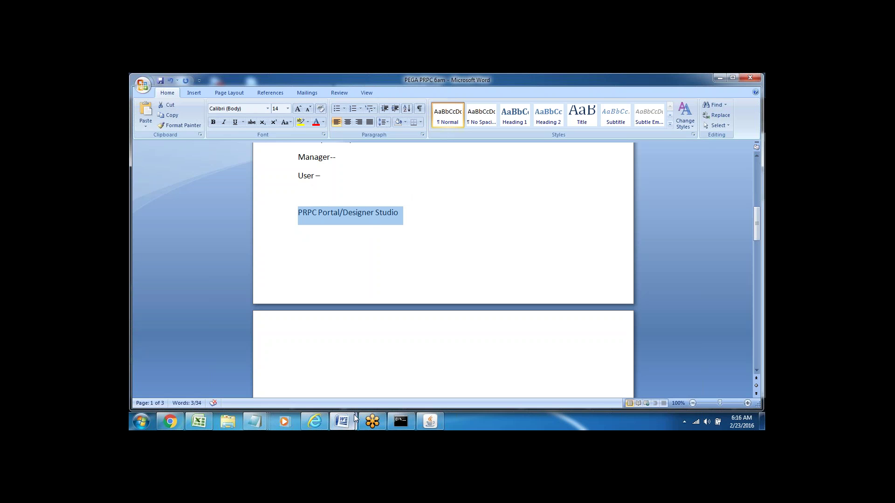
{"action": "left_click", "coordinate": [315, 421]}
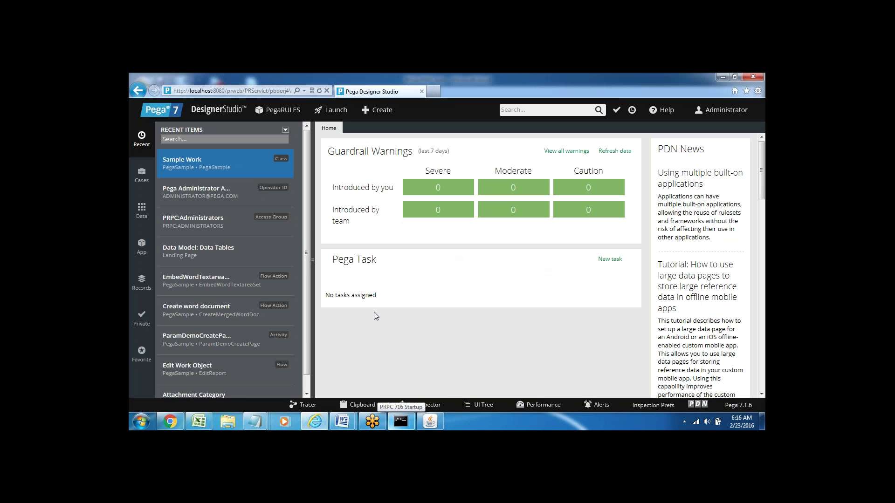
Choose the PEGA PRPC 6am document from Word's taskbar previews and clear the selection.
{"action": "left_click", "coordinate": [342, 421]}
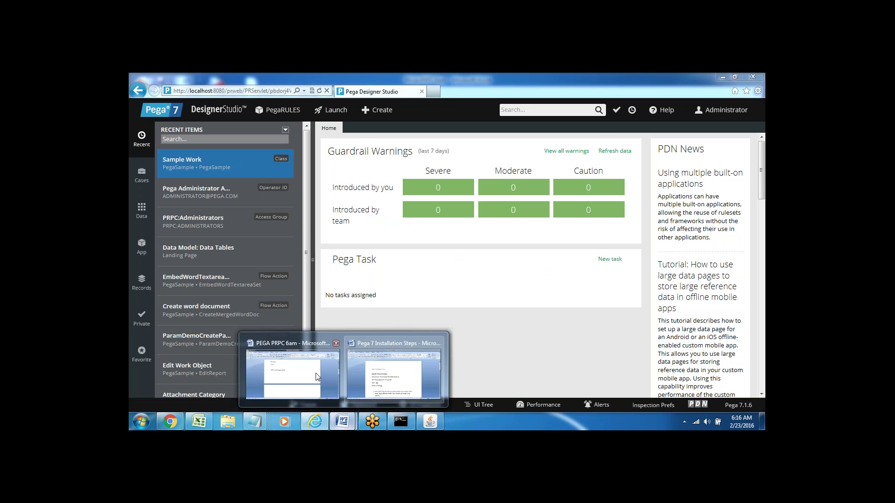
{"action": "left_click", "coordinate": [297, 375]}
{"action": "left_click", "coordinate": [391, 236]}
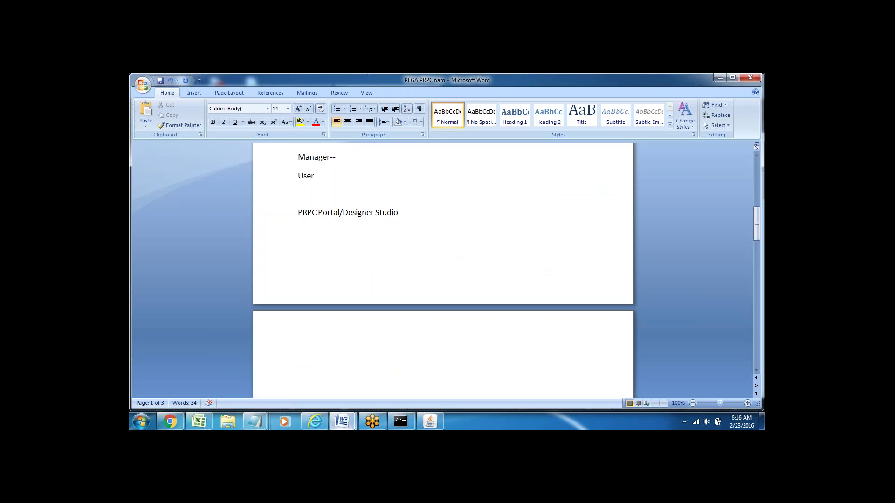
On page two, type 'Header Panel--', 'Explorer' and 'Work Panel' on separate lines.
{"action": "key", "text": "Return"}
{"action": "key", "text": "Return"}
{"action": "key", "text": "Return"}
{"action": "key", "text": "Return"}
{"action": "key", "text": "Return"}
{"action": "key", "text": "Return"}
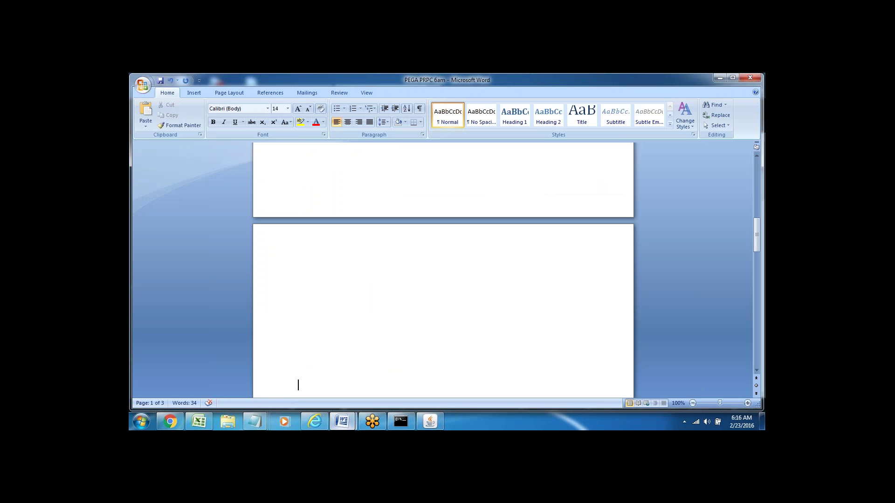
{"action": "type", "text": "Header"}
{"action": "type", "text": " Panel"}
{"action": "type", "text": "--"}
{"action": "key", "text": "Return"}
{"action": "type", "text": "Explorer"}
{"action": "key", "text": "Return"}
{"action": "type", "text": "Work C"}
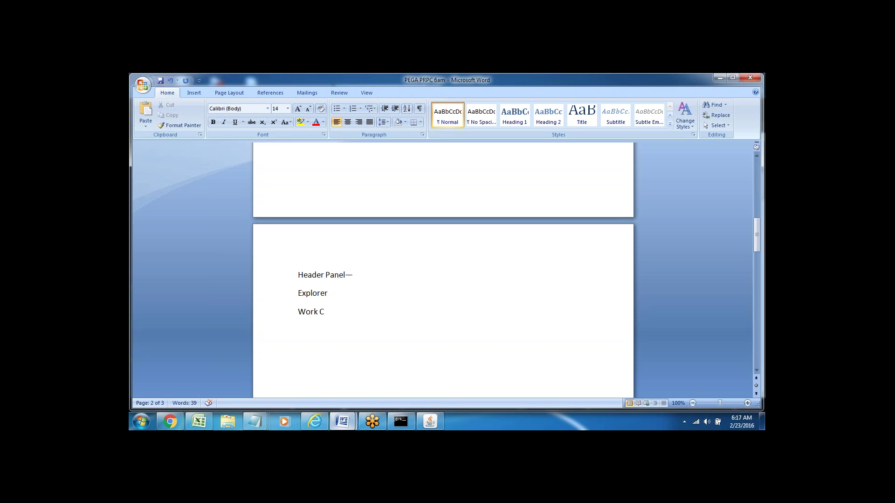
{"action": "key", "text": "BackSpace"}
{"action": "type", "text": "Panel"}
Add the 'Footer/Toolbar' line after Work Panel and review the Header Panel and Explorer lines.
{"action": "double_click", "coordinate": [305, 311]}
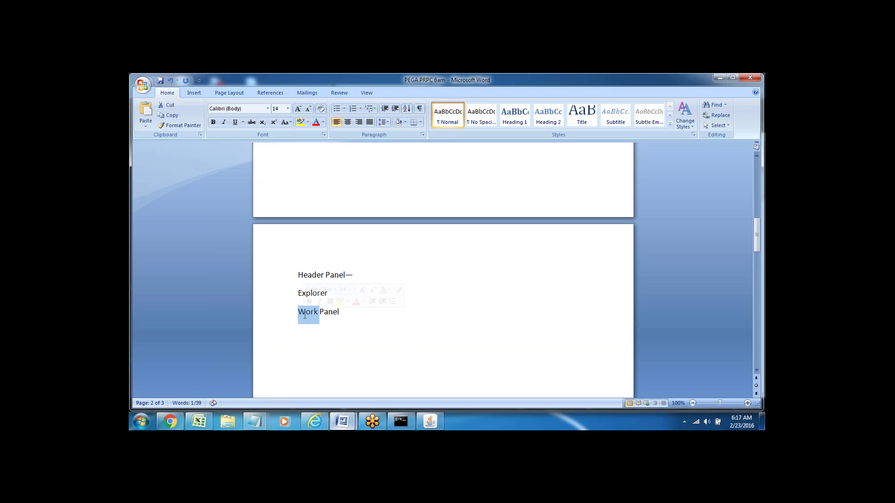
{"action": "left_click", "coordinate": [332, 337]}
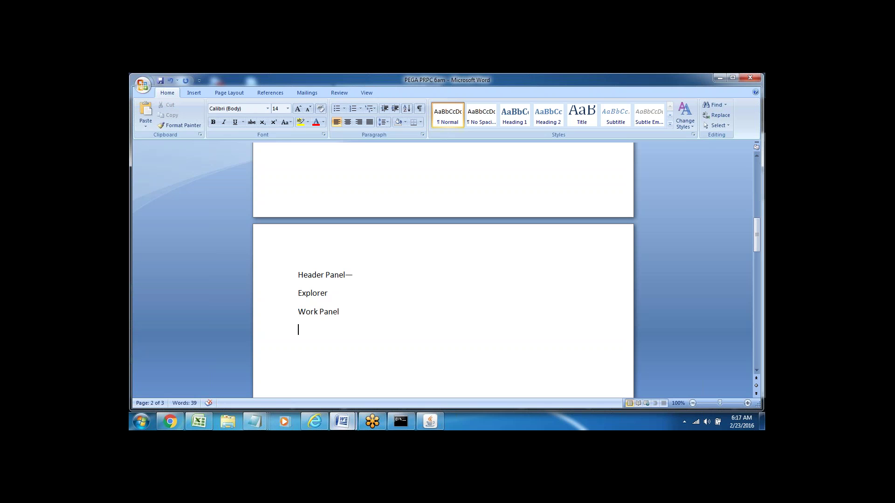
{"action": "key", "text": "alt"}
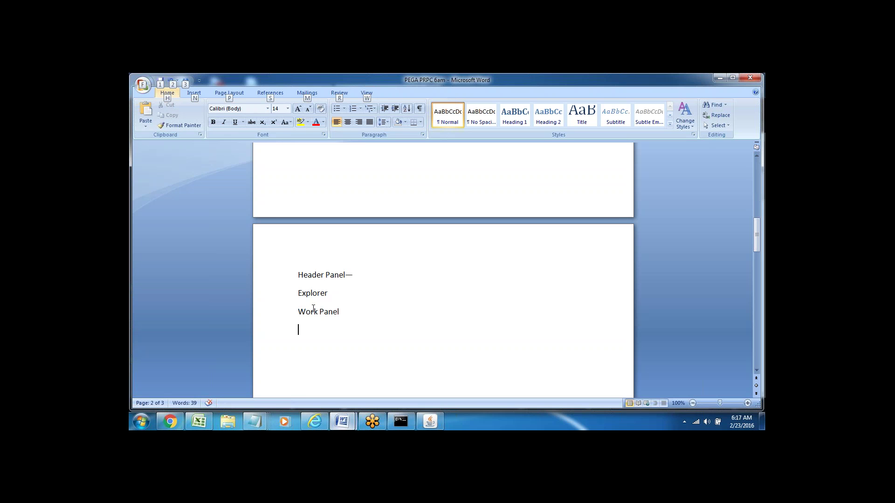
{"action": "left_click", "coordinate": [343, 312]}
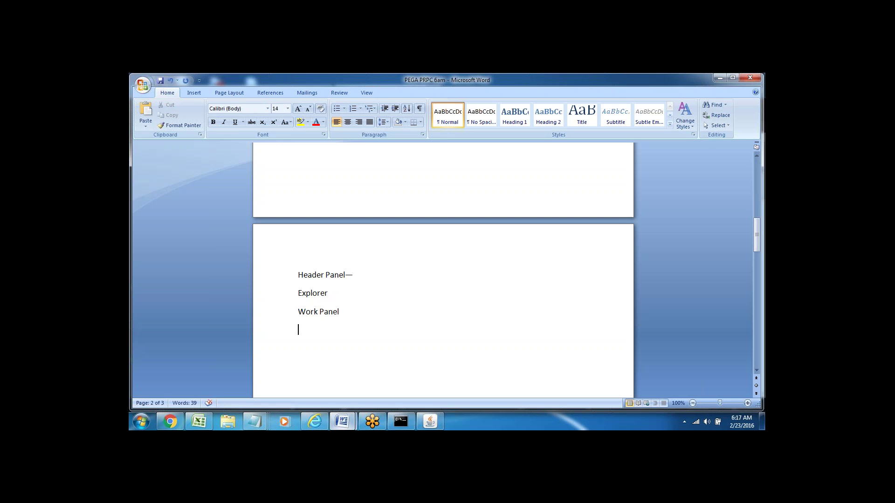
{"action": "type", "text": "Footer/Toolbar"}
{"action": "left_click", "coordinate": [275, 276]}
{"action": "left_click", "coordinate": [273, 293]}
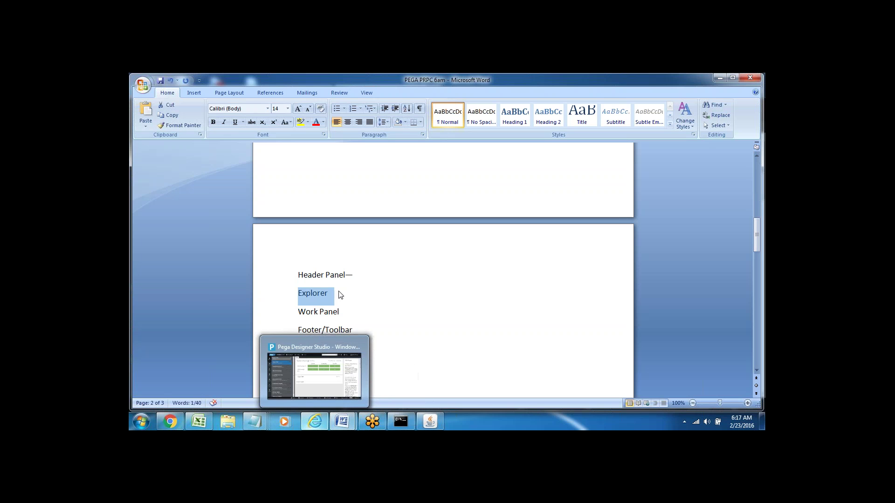
{"action": "left_click", "coordinate": [365, 270]}
Return to Designer Studio and browse the rule-category and application option menus.
{"action": "left_click", "coordinate": [315, 421]}
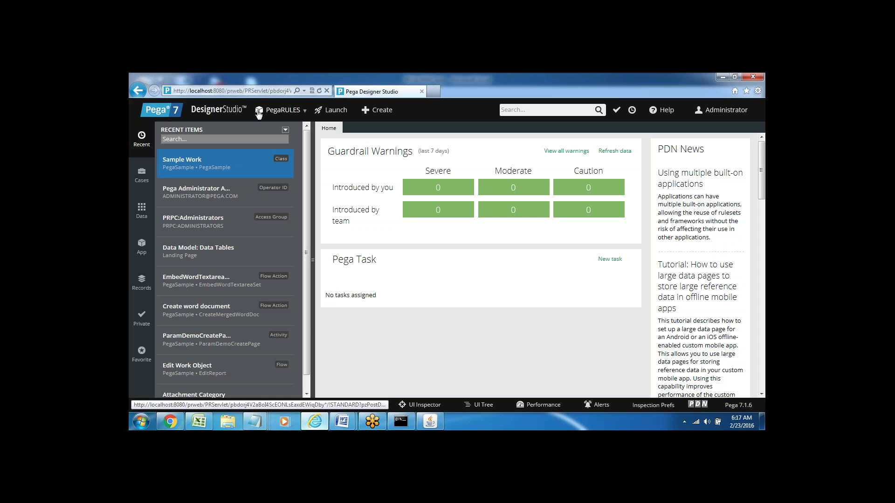
{"action": "left_click", "coordinate": [213, 111]}
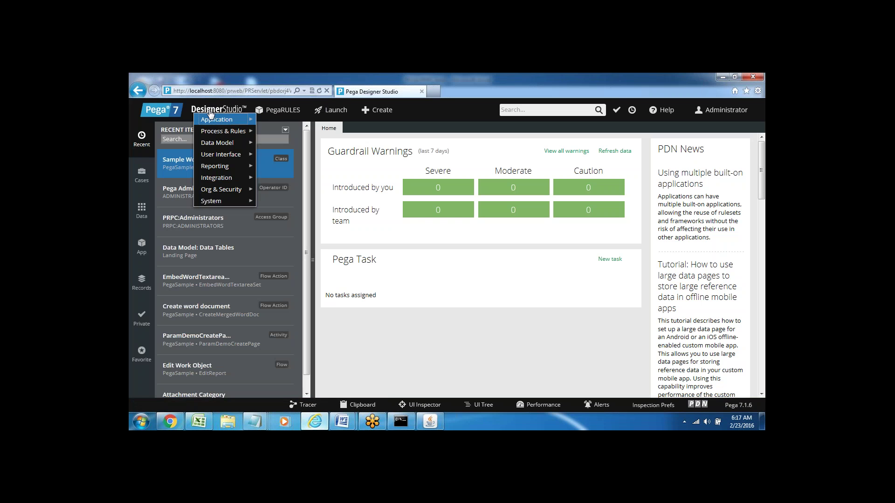
{"action": "left_click", "coordinate": [279, 112]}
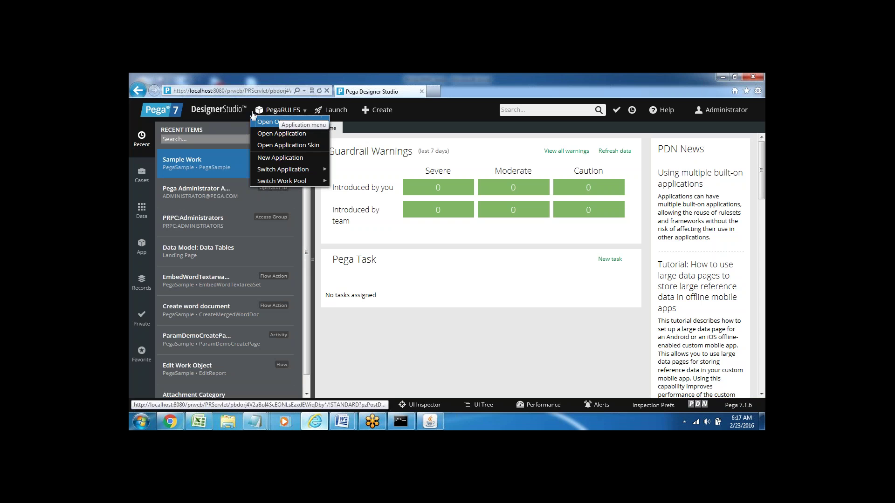
{"action": "left_click", "coordinate": [214, 112]}
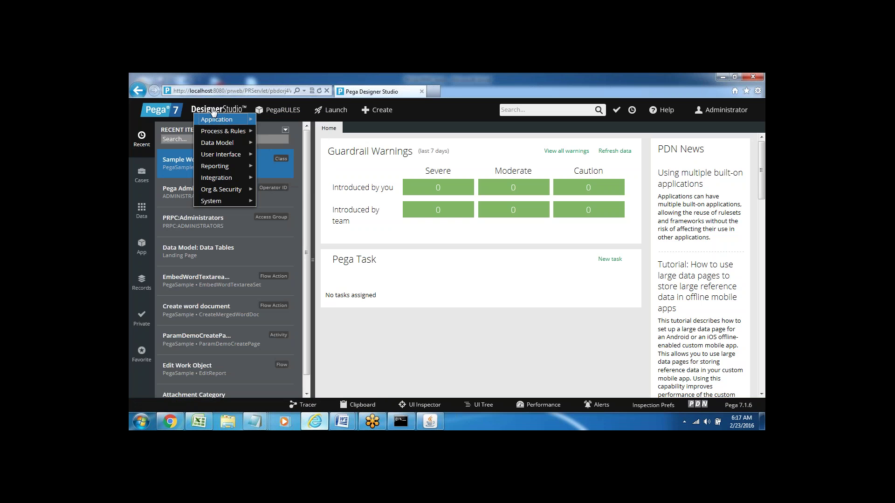
{"action": "left_click", "coordinate": [281, 113]}
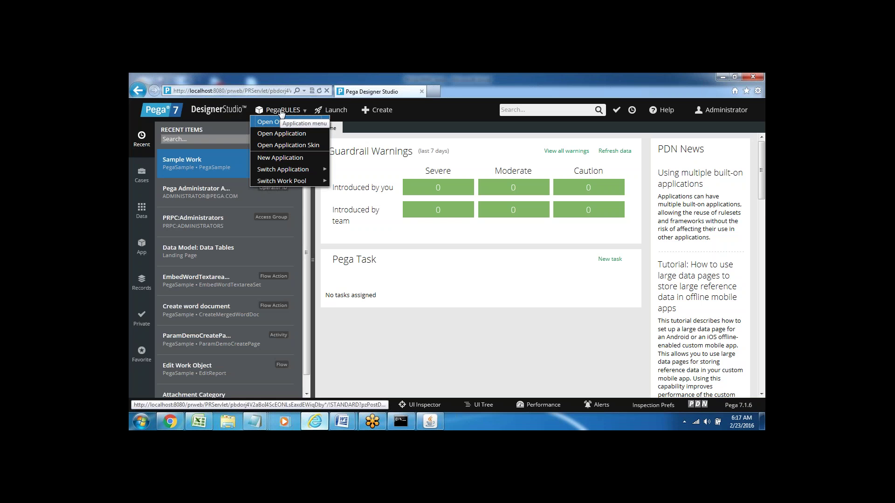
View the Launch portal choices, close them and focus the rule search field.
{"action": "left_click", "coordinate": [335, 113]}
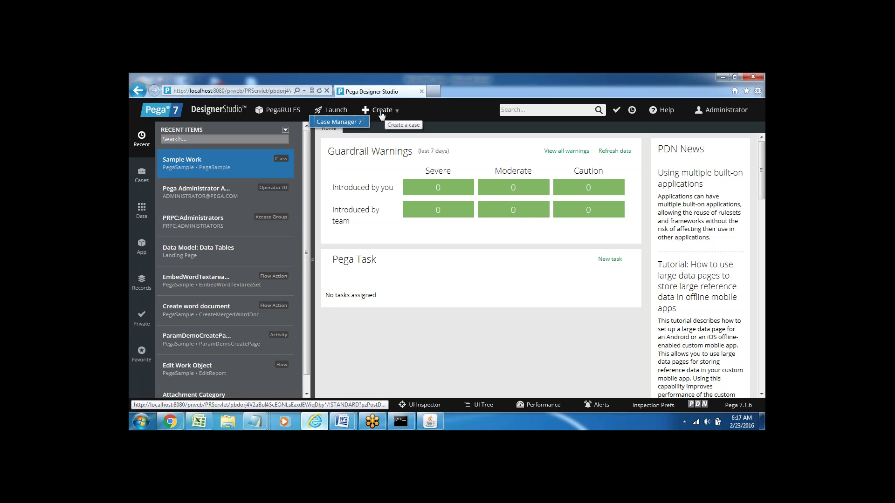
{"action": "left_click", "coordinate": [533, 110]}
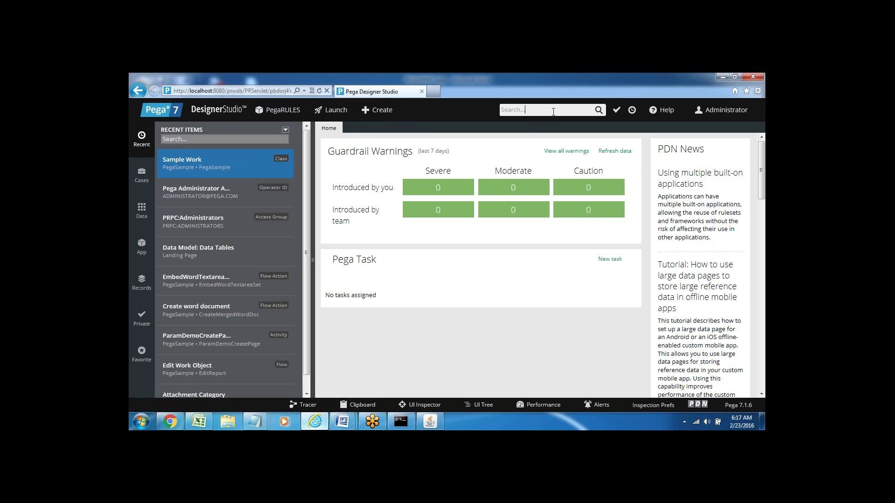
{"action": "left_click", "coordinate": [545, 109]}
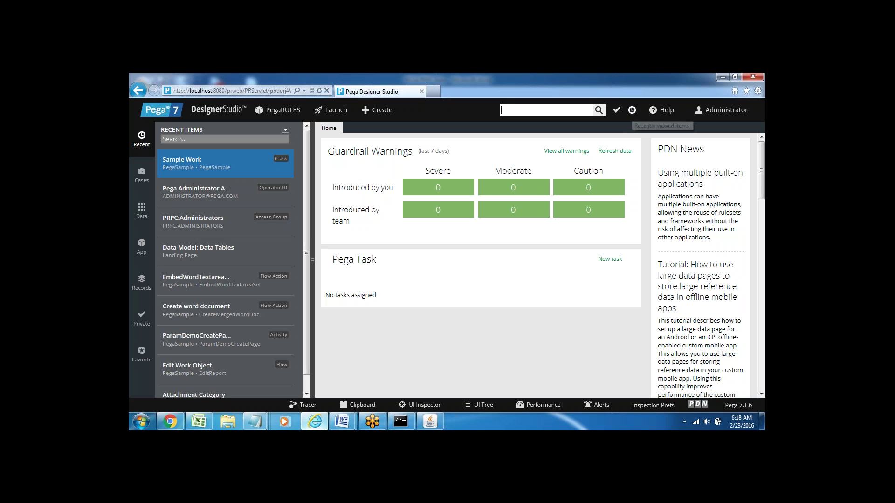
{"action": "left_click", "coordinate": [632, 111]}
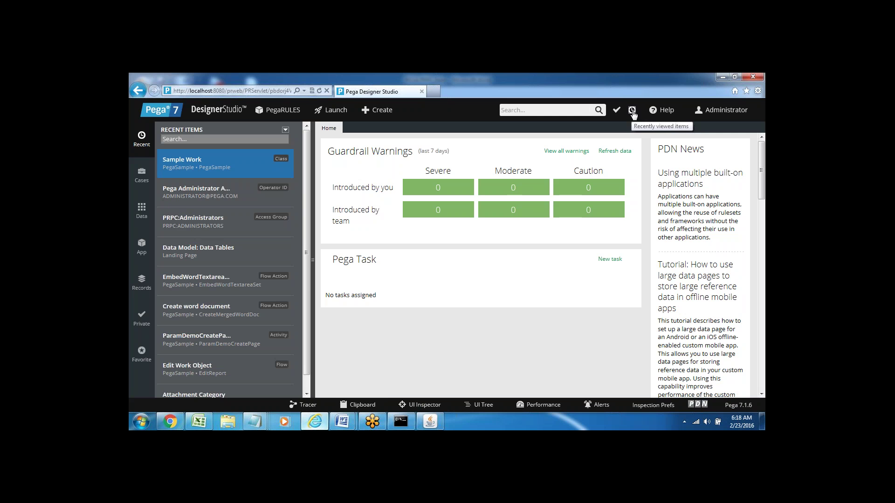
{"action": "left_click", "coordinate": [632, 111]}
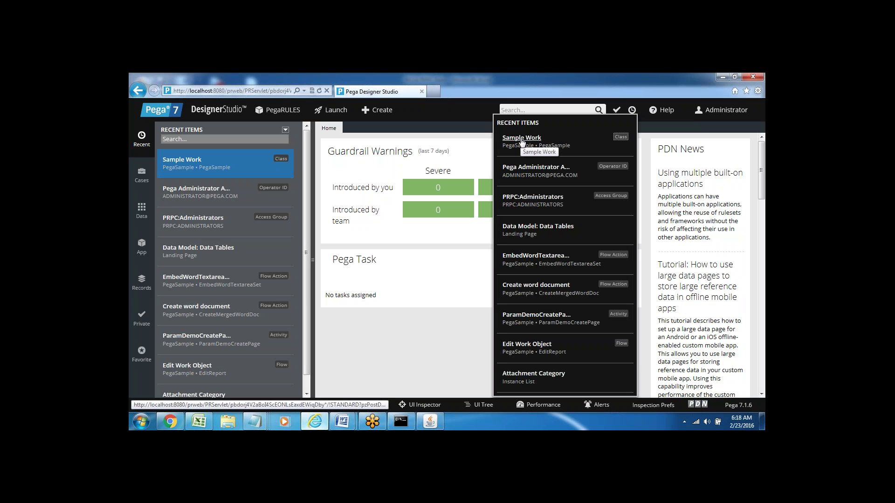
{"action": "left_click", "coordinate": [666, 111]}
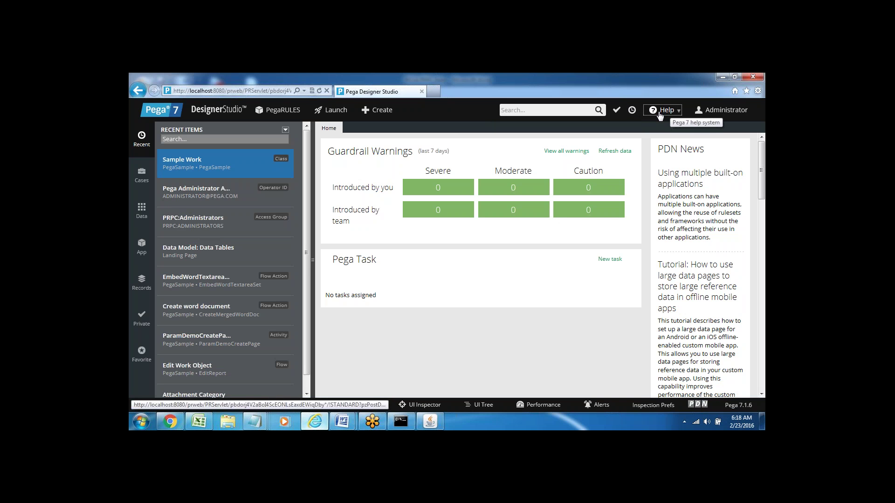
{"action": "left_click", "coordinate": [664, 113]}
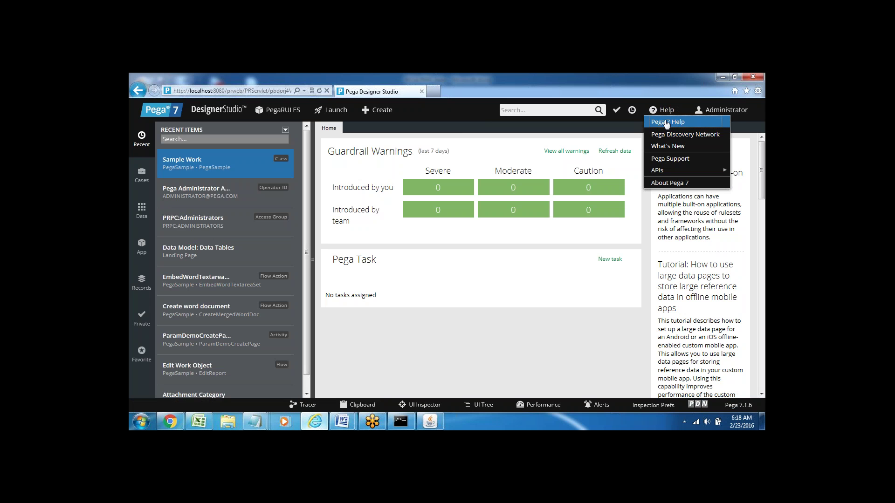
{"action": "left_click", "coordinate": [741, 114]}
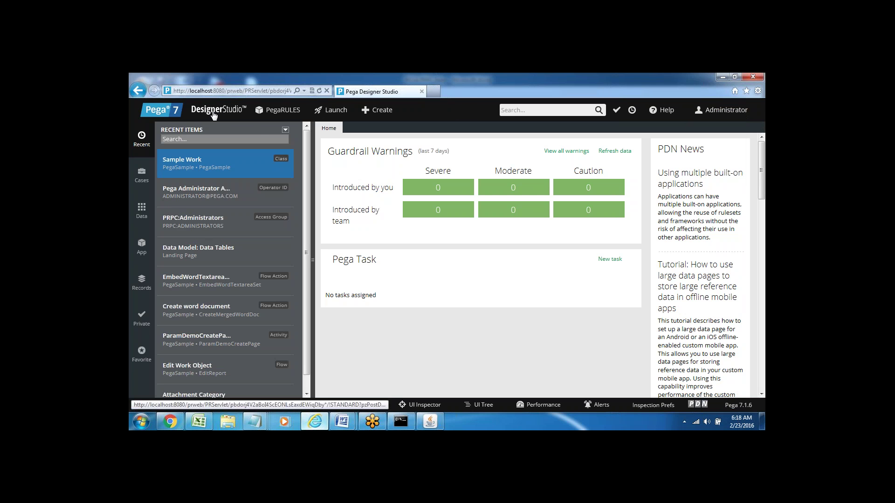
{"action": "mouse_move", "coordinate": [213, 115]}
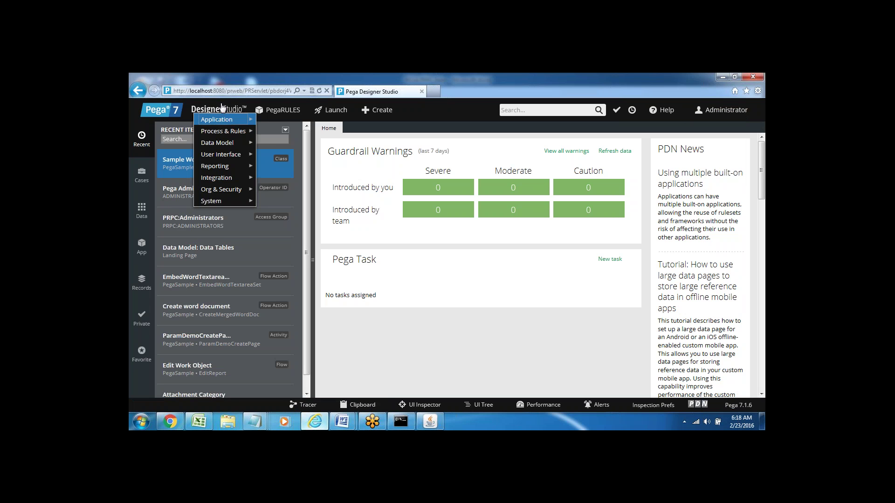
{"action": "mouse_move", "coordinate": [219, 136]}
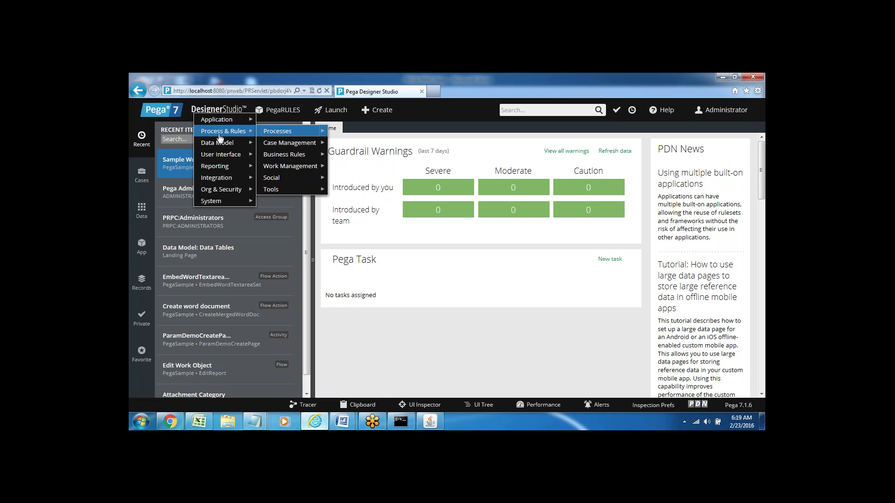
{"action": "mouse_move", "coordinate": [224, 119]}
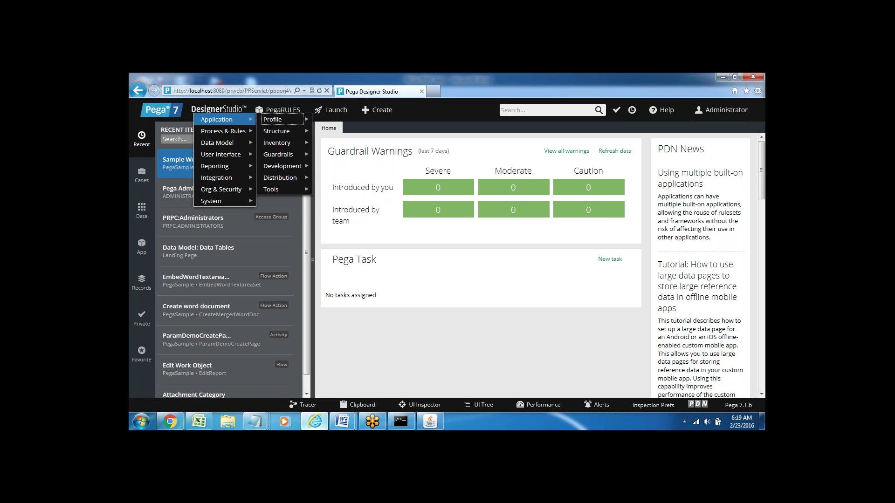
{"action": "left_click", "coordinate": [225, 113]}
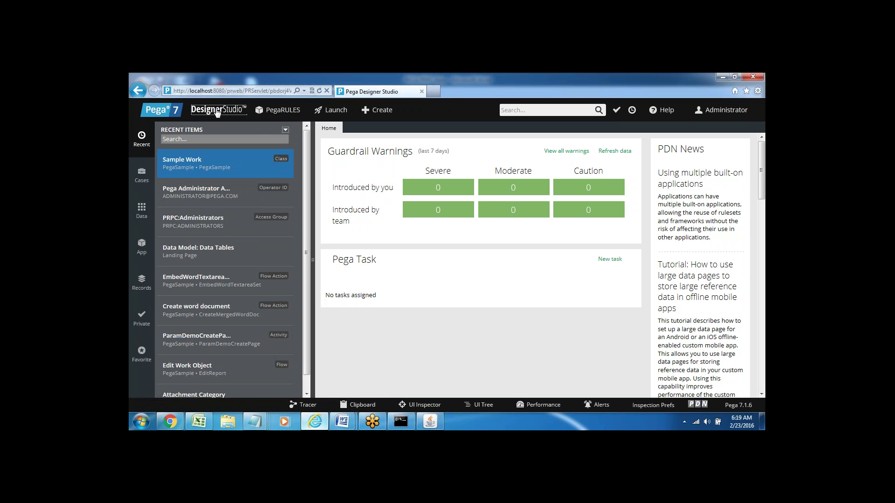
{"action": "left_click", "coordinate": [216, 112]}
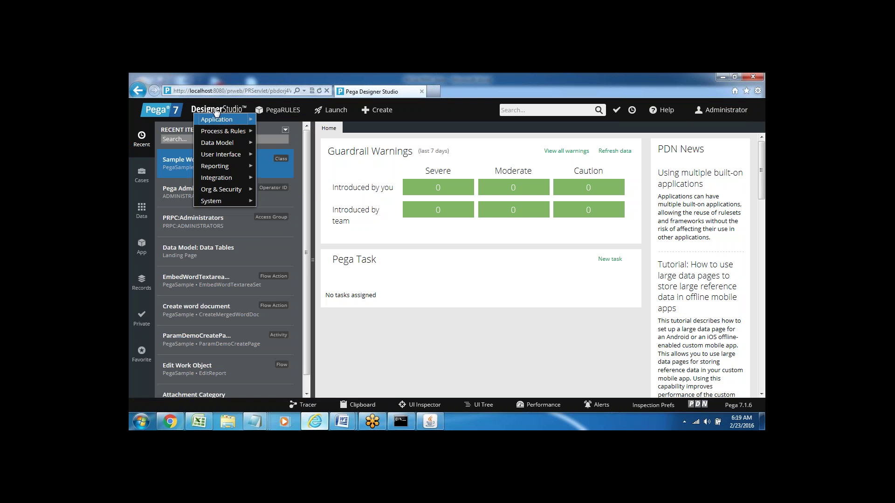
{"action": "mouse_move", "coordinate": [225, 121]}
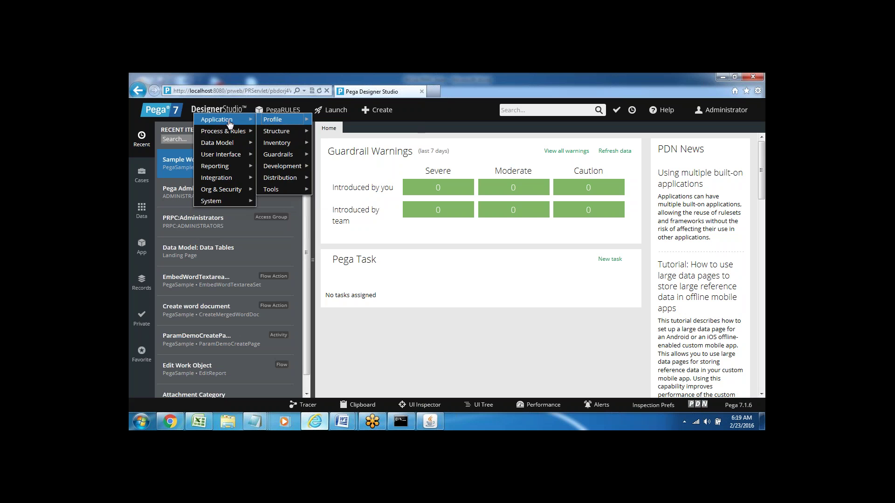
{"action": "mouse_move", "coordinate": [304, 155]}
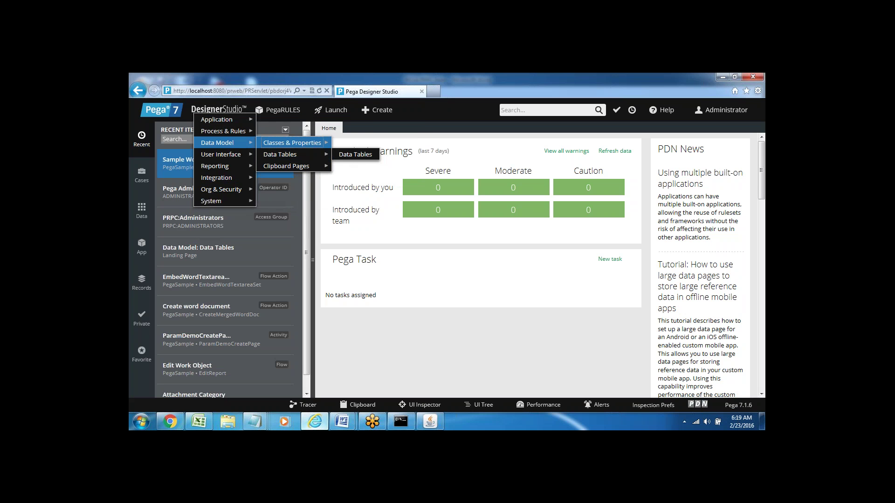
{"action": "mouse_move", "coordinate": [229, 178]}
{"action": "mouse_move", "coordinate": [295, 177]}
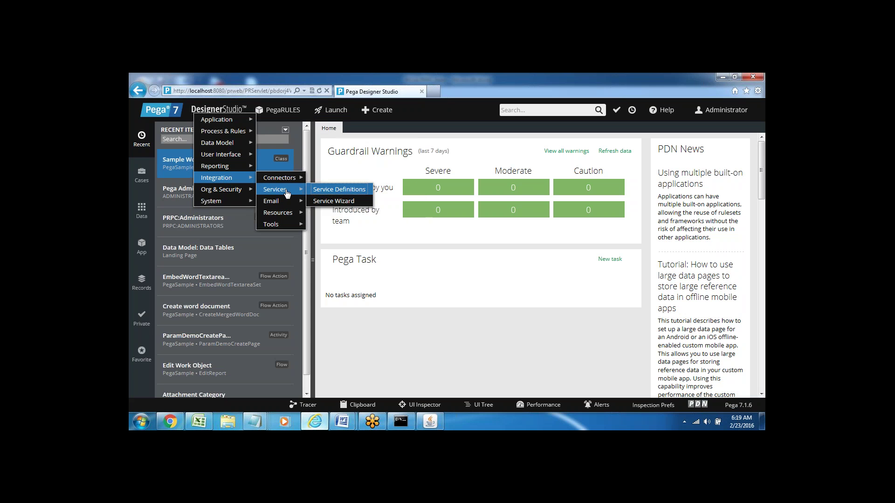
{"action": "mouse_move", "coordinate": [283, 203]}
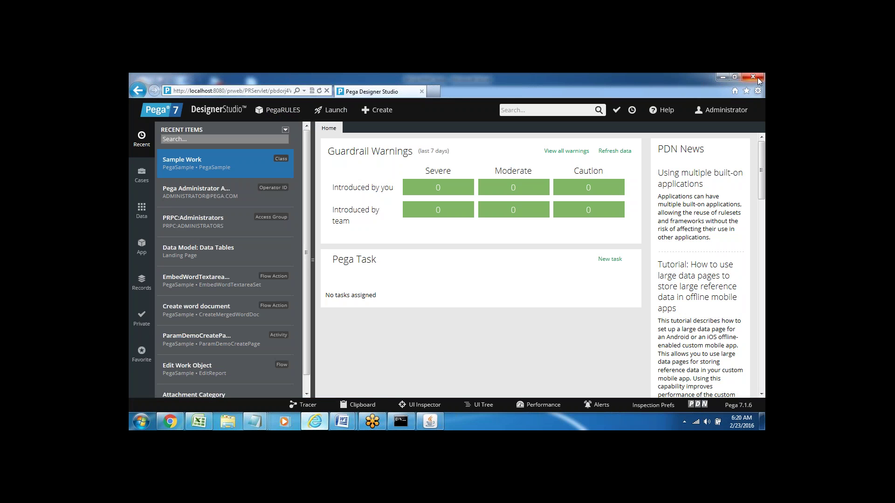
{"action": "left_click", "coordinate": [749, 95]}
{"action": "left_click", "coordinate": [278, 113]}
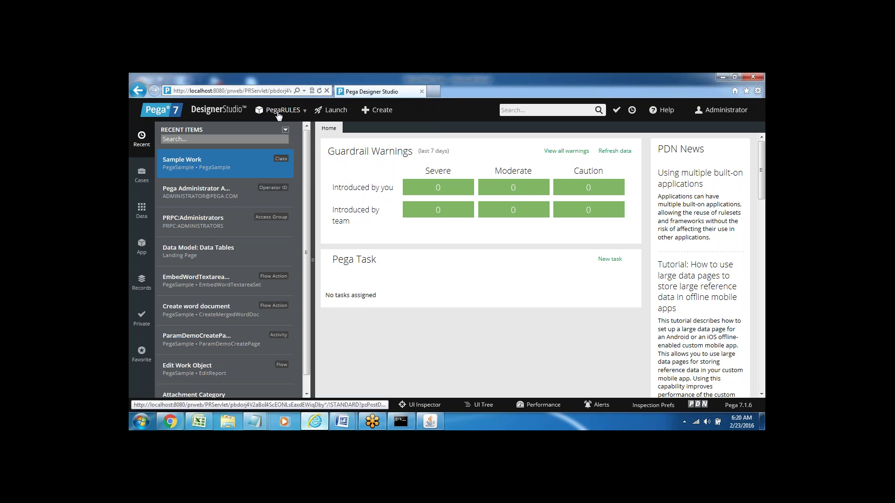
{"action": "left_click", "coordinate": [280, 112]}
{"action": "mouse_move", "coordinate": [334, 114]}
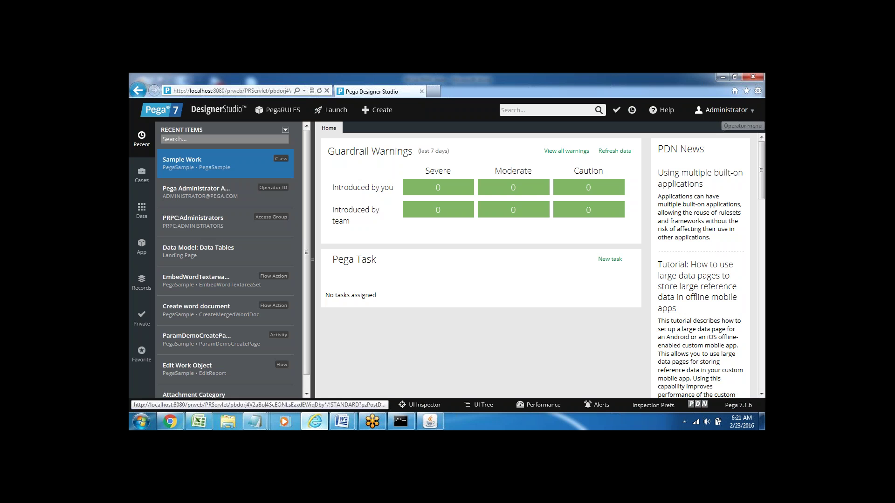
{"action": "left_click", "coordinate": [336, 113]}
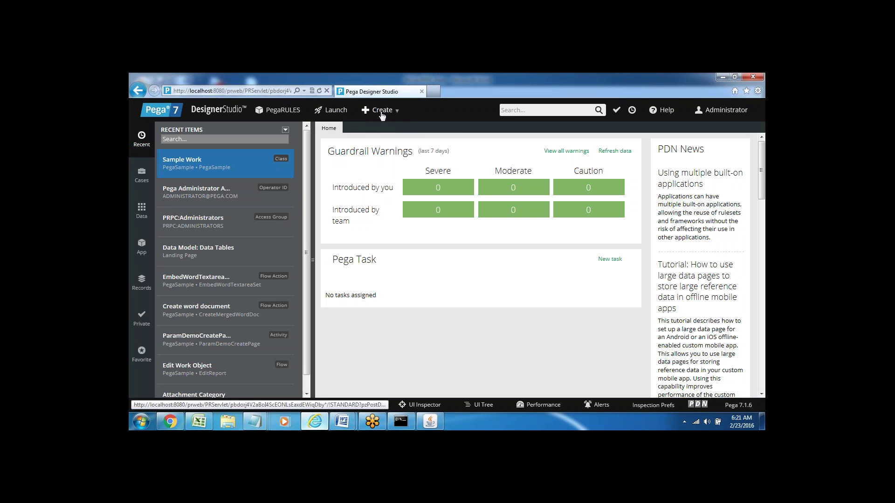
{"action": "mouse_move", "coordinate": [382, 114]}
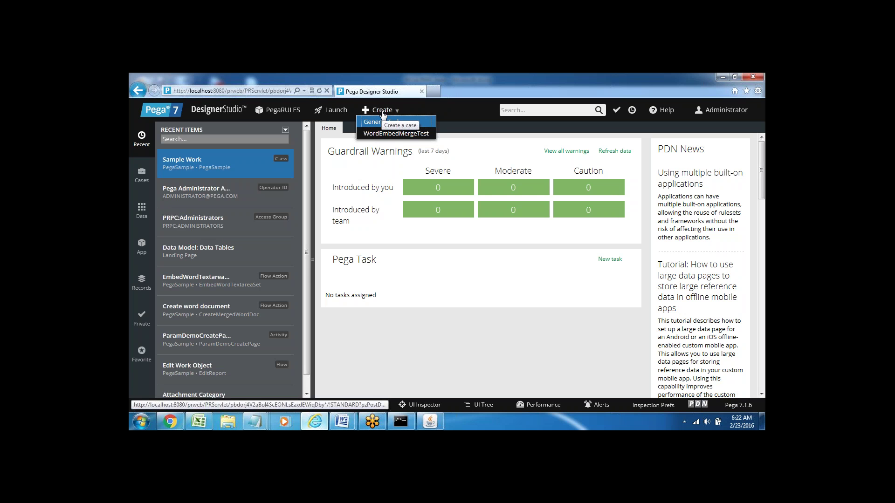
{"action": "key", "text": "Down"}
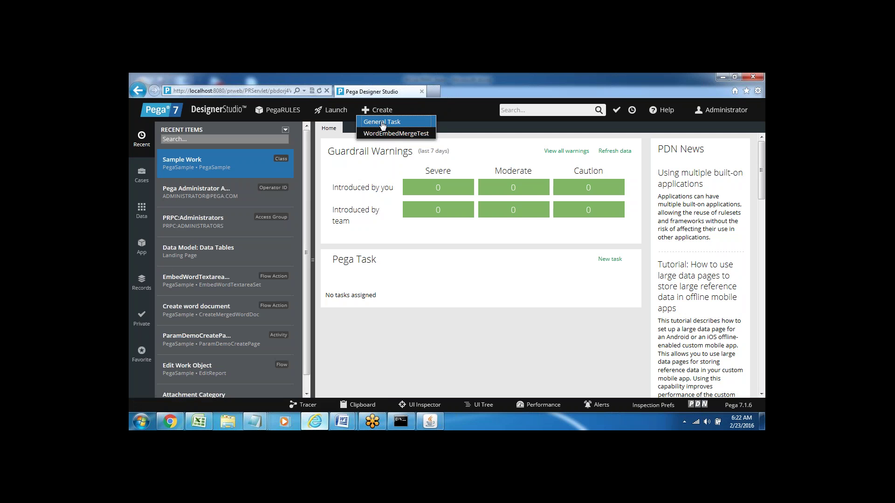
{"action": "left_click", "coordinate": [467, 110]}
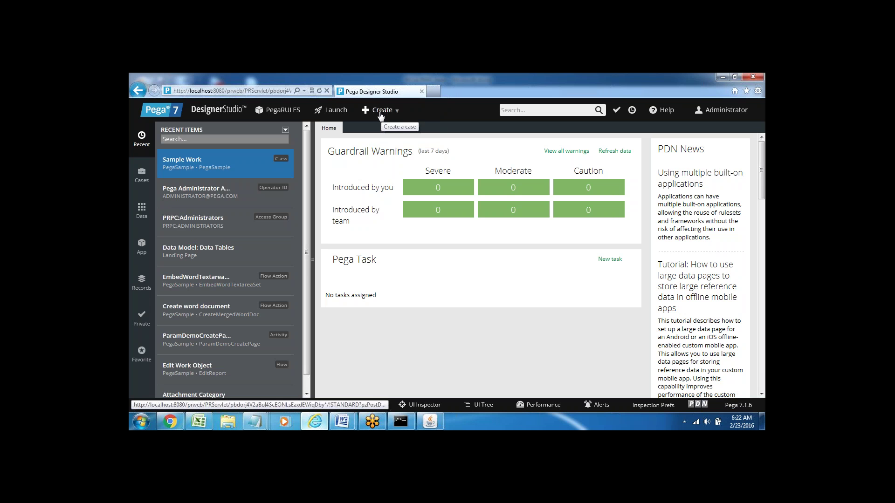
{"action": "left_click", "coordinate": [521, 112]}
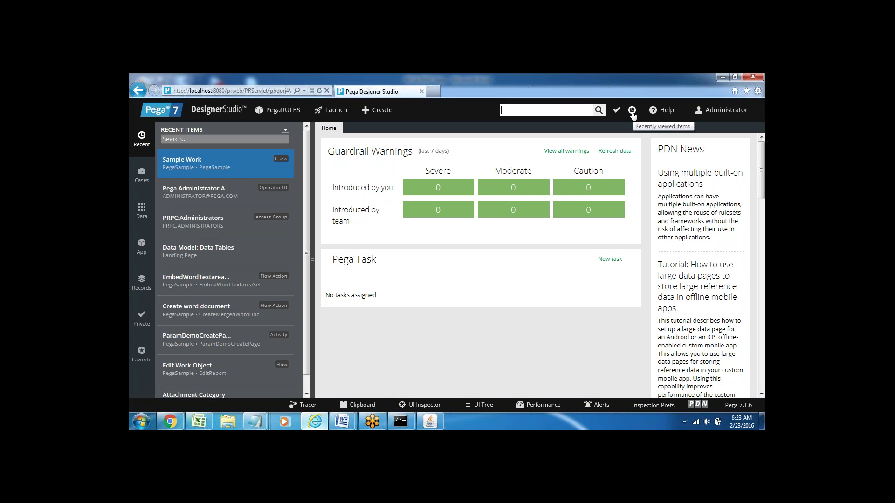
Open the Pega Administrator operator record via the Administrator menu's Operator option.
{"action": "left_click", "coordinate": [668, 113]}
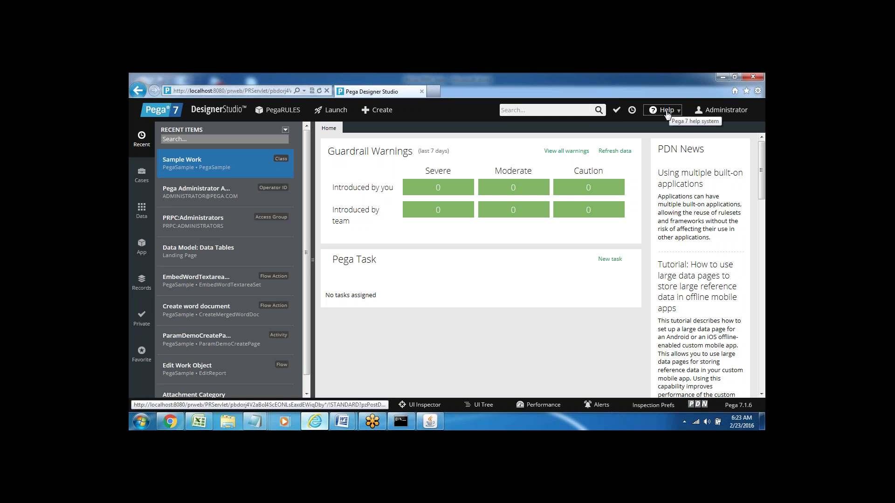
{"action": "left_click", "coordinate": [735, 113]}
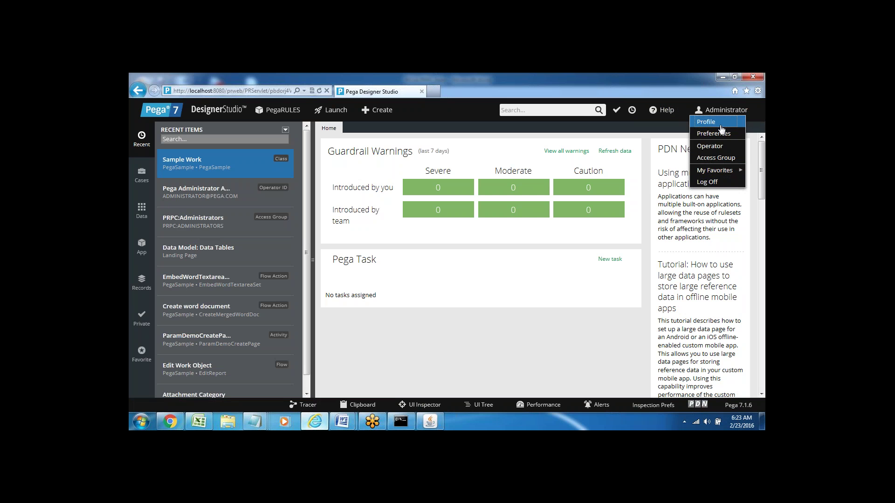
{"action": "key", "text": "Down"}
{"action": "key", "text": "Down"}
{"action": "key", "text": "Down"}
{"action": "key", "text": "Down"}
{"action": "key", "text": "Down"}
{"action": "key", "text": "Down"}
{"action": "key", "text": "Down"}
{"action": "key", "text": "Down"}
{"action": "key", "text": "Down"}
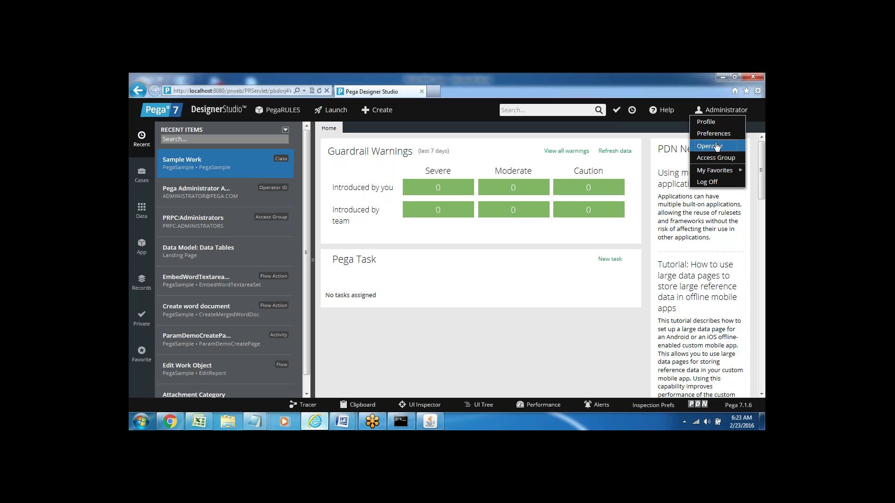
{"action": "left_click", "coordinate": [717, 146]}
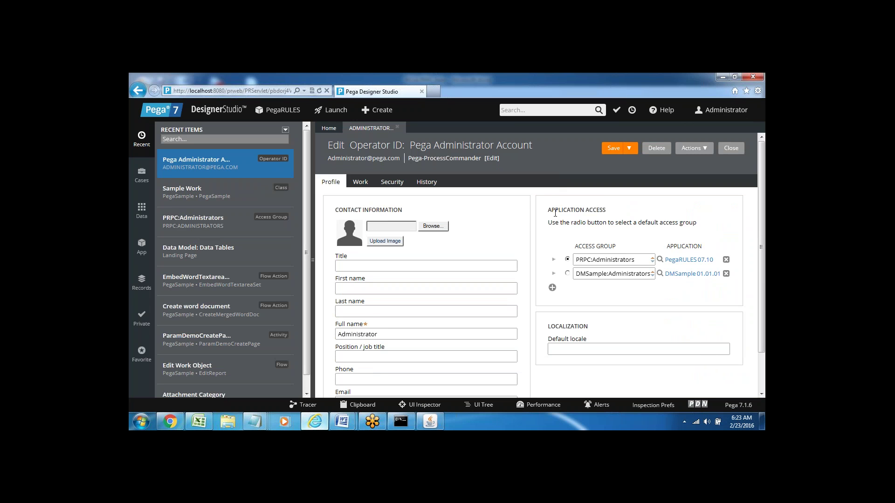
Review the Profile's Application Access and Administrator full name, then show the Work settings.
{"action": "left_click_drag", "start_coordinate": [547, 210], "coordinate": [605, 210]}
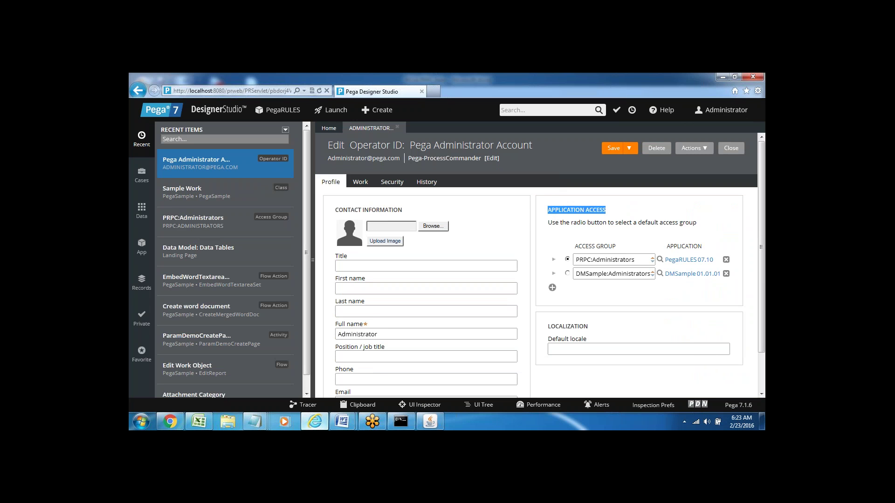
{"action": "left_click", "coordinate": [360, 270]}
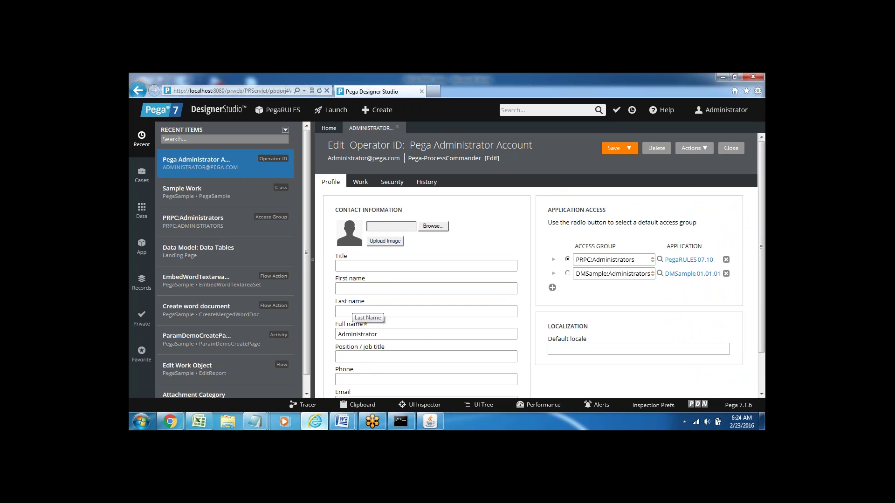
{"action": "double_click", "coordinate": [372, 334]}
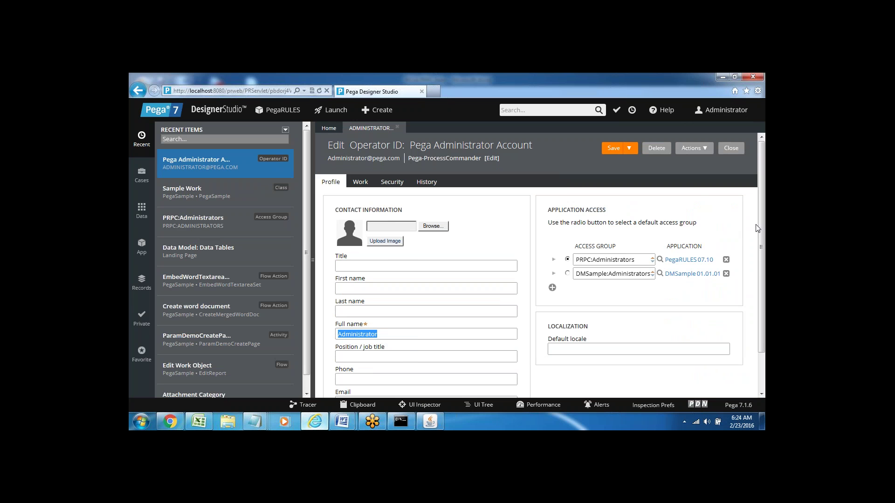
{"action": "scroll", "coordinate": [761, 222], "scroll_direction": "down", "scroll_amount": 1}
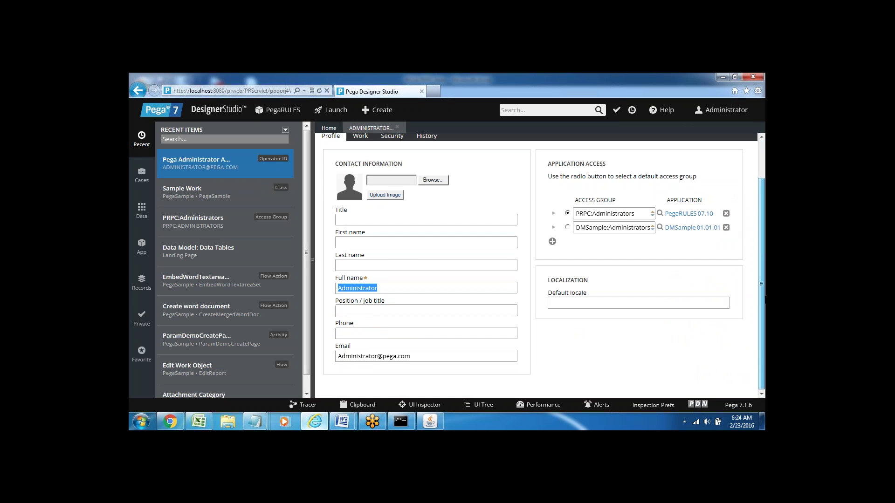
{"action": "scroll", "coordinate": [760, 223], "scroll_direction": "up", "scroll_amount": 1}
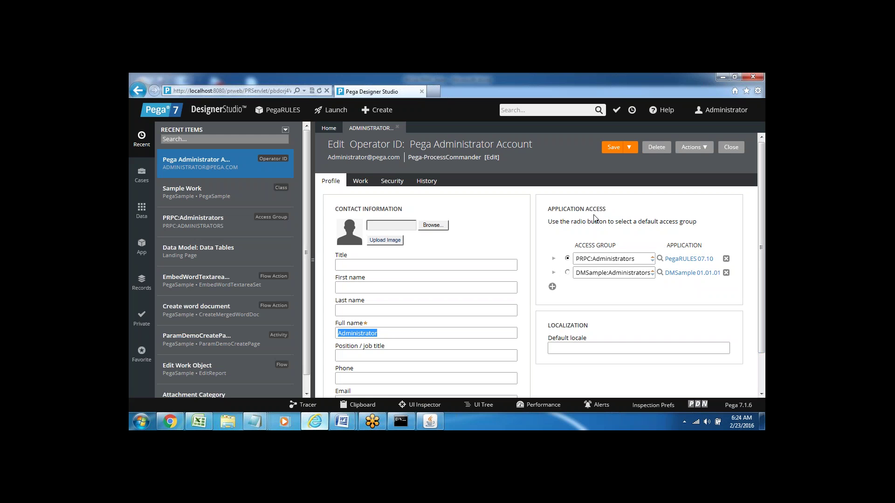
{"action": "left_click", "coordinate": [360, 183]}
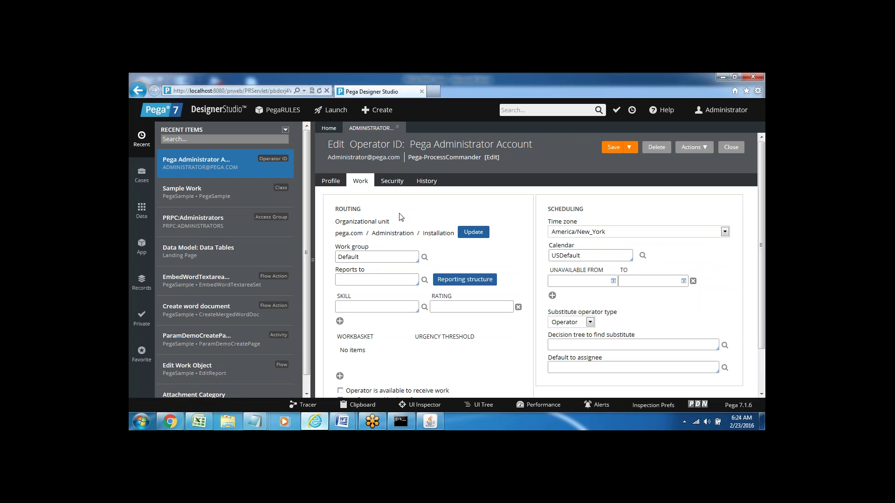
Review the routing unit pega.com and the Security settings, then go back to Profile.
{"action": "double_click", "coordinate": [348, 209]}
{"action": "left_click_drag", "start_coordinate": [335, 233], "coordinate": [363, 233]}
{"action": "left_click", "coordinate": [391, 184]}
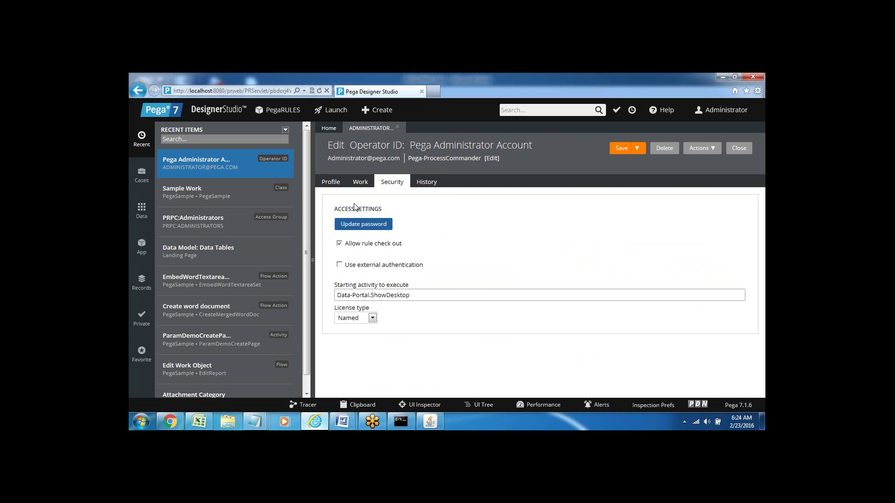
{"action": "left_click", "coordinate": [329, 185]}
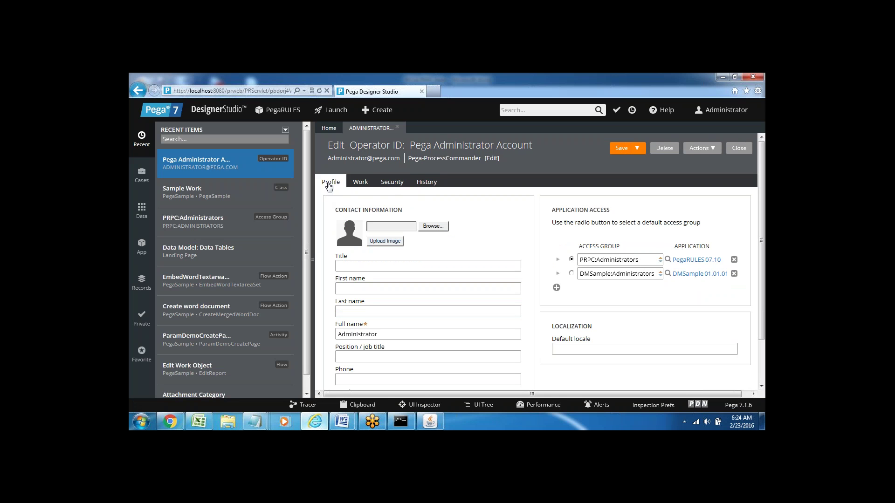
{"action": "left_click", "coordinate": [742, 114]}
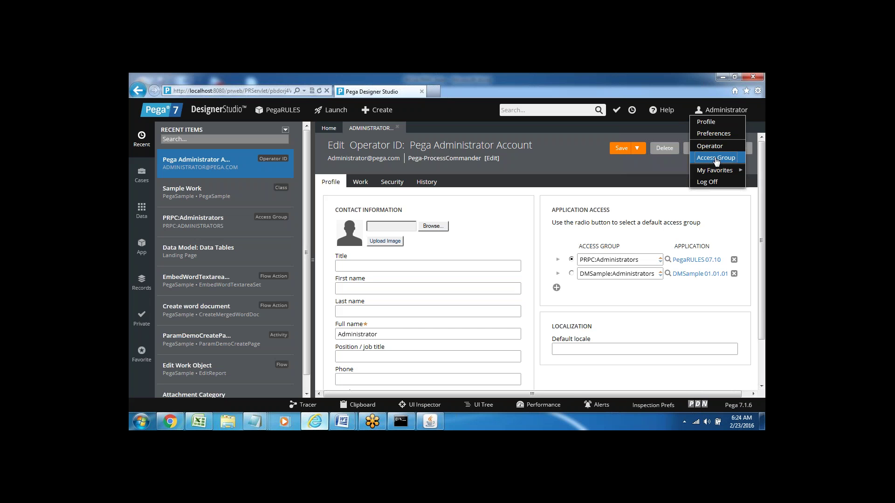
Open the PRPC:Administrators access group and scroll down to its four PegaRULES roles.
{"action": "left_click", "coordinate": [716, 158]}
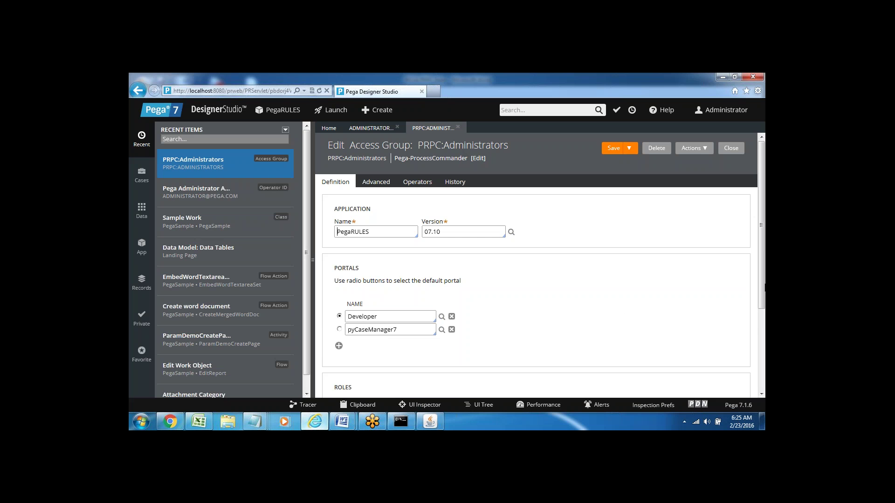
{"action": "left_click_drag", "start_coordinate": [762, 285], "coordinate": [763, 360]}
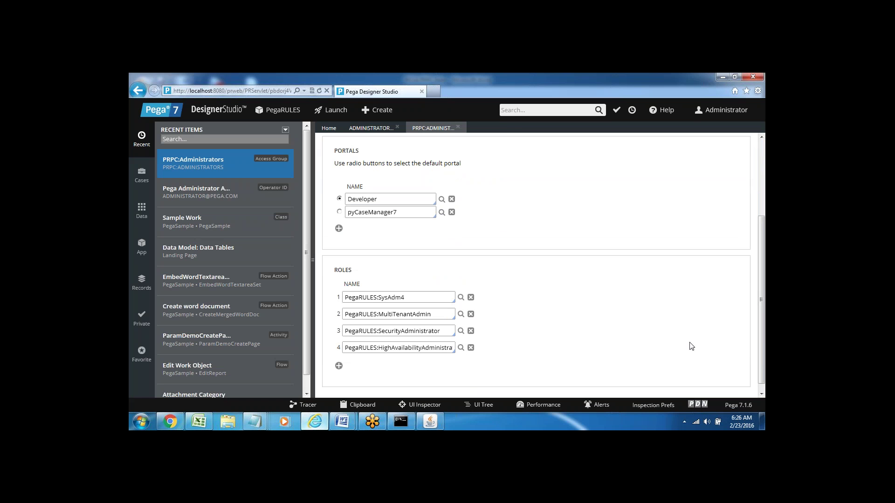
{"action": "triple_click", "coordinate": [385, 298]}
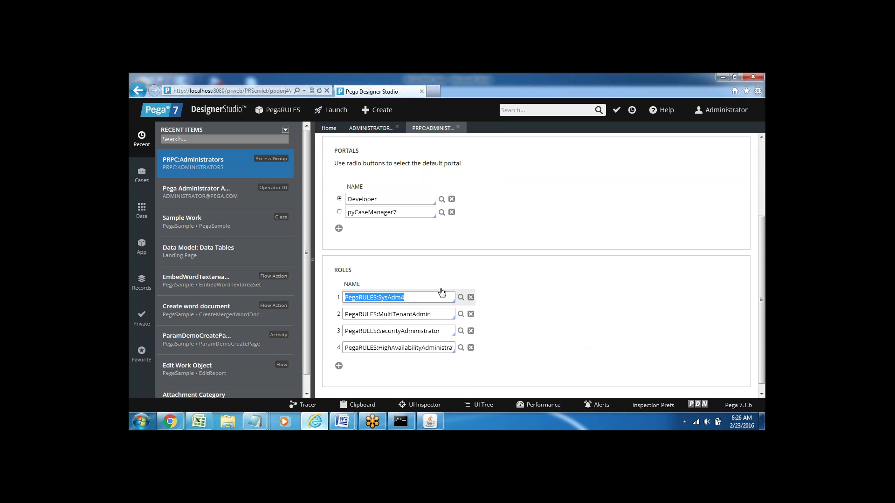
{"action": "left_click", "coordinate": [400, 274]}
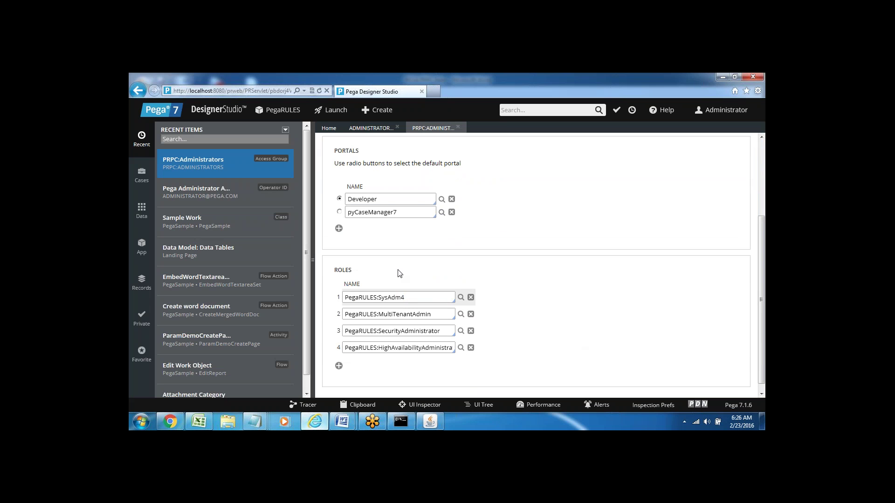
{"action": "triple_click", "coordinate": [384, 298]}
{"action": "triple_click", "coordinate": [391, 314]}
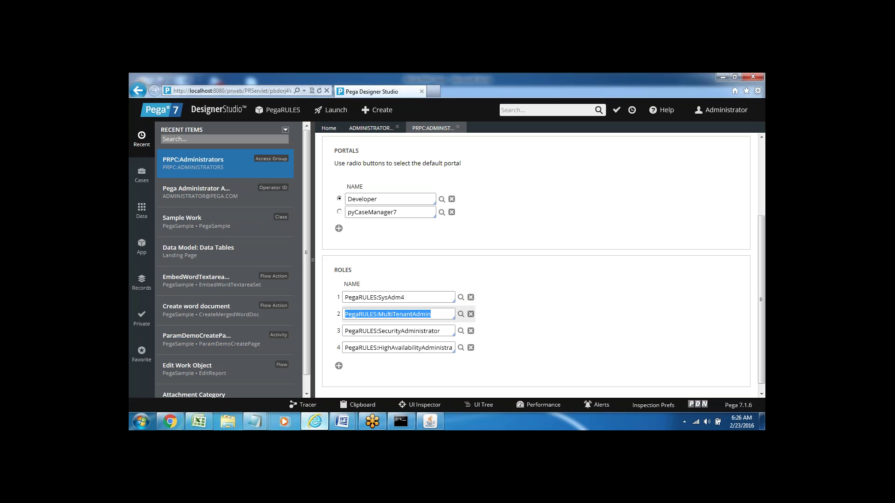
{"action": "triple_click", "coordinate": [393, 331]}
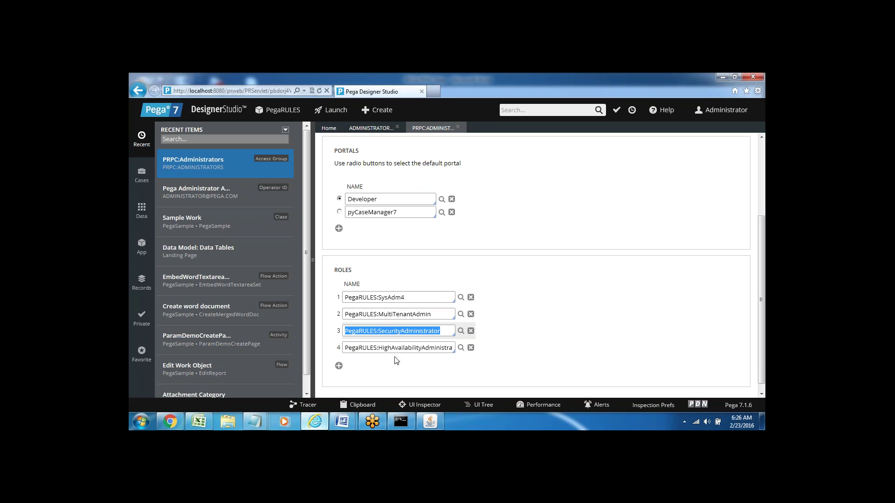
{"action": "triple_click", "coordinate": [397, 348]}
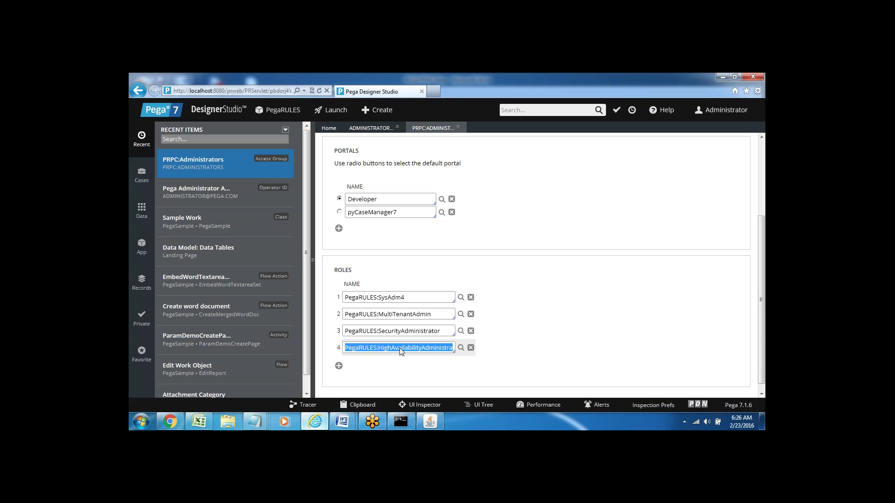
{"action": "left_click", "coordinate": [501, 357]}
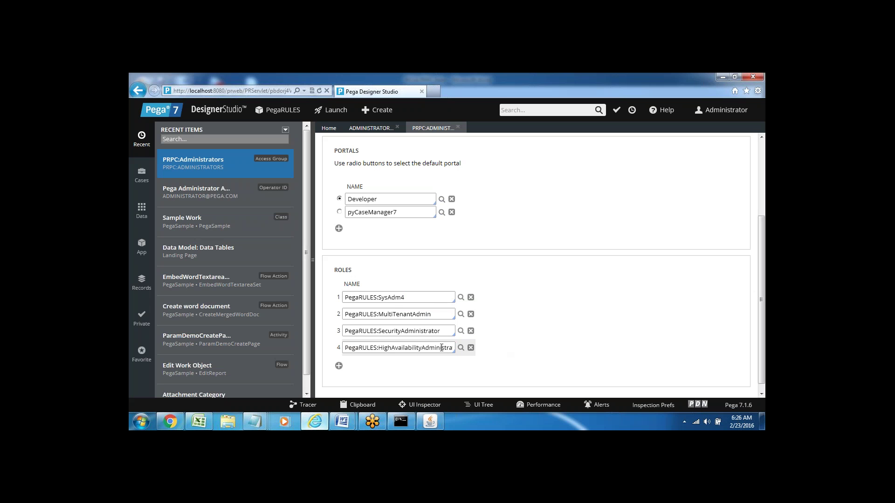
{"action": "double_click", "coordinate": [388, 299]}
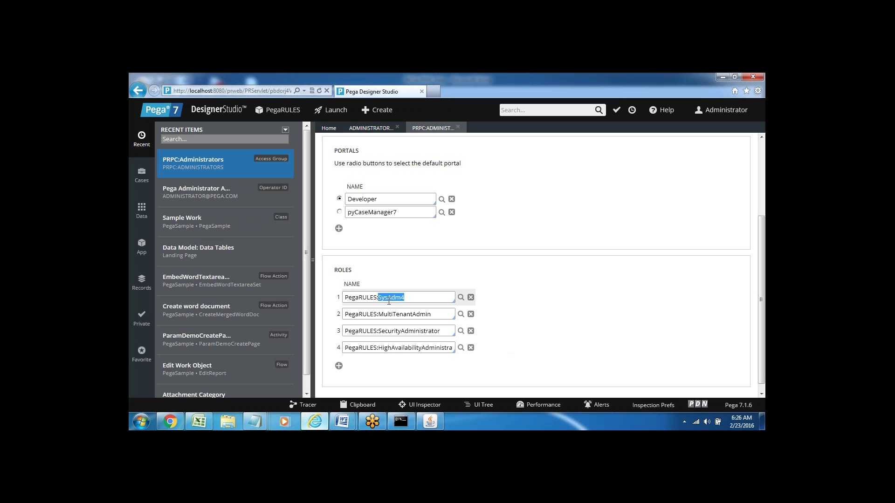
{"action": "double_click", "coordinate": [386, 314]}
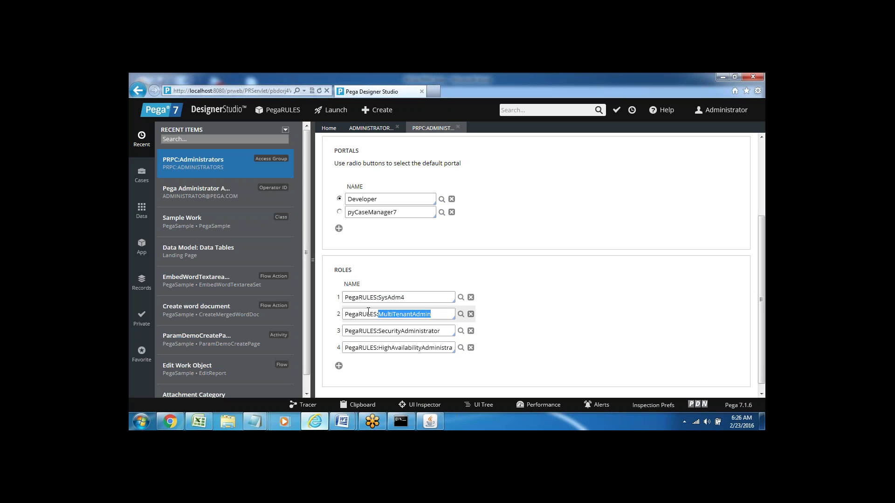
{"action": "left_click", "coordinate": [397, 314]}
{"action": "triple_click", "coordinate": [397, 314]}
{"action": "double_click", "coordinate": [388, 331]}
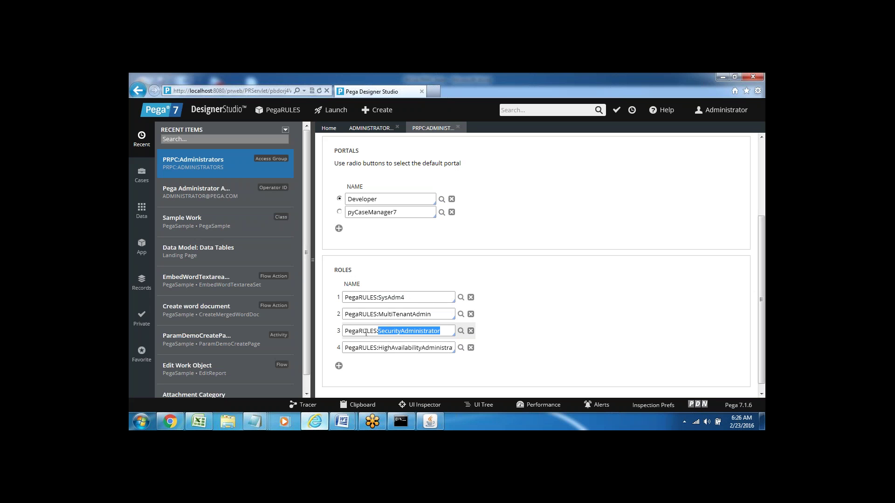
{"action": "left_click", "coordinate": [398, 347]}
{"action": "double_click", "coordinate": [398, 348]}
{"action": "left_click", "coordinate": [399, 376]}
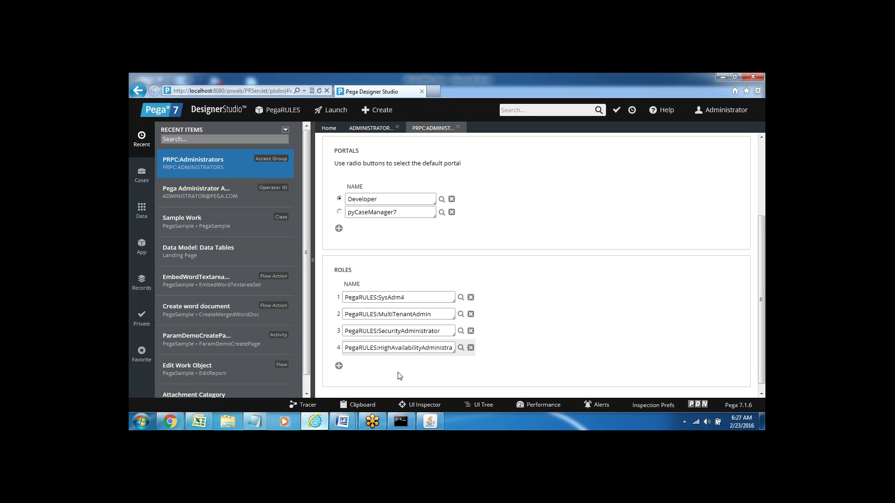
{"action": "left_click", "coordinate": [761, 191]}
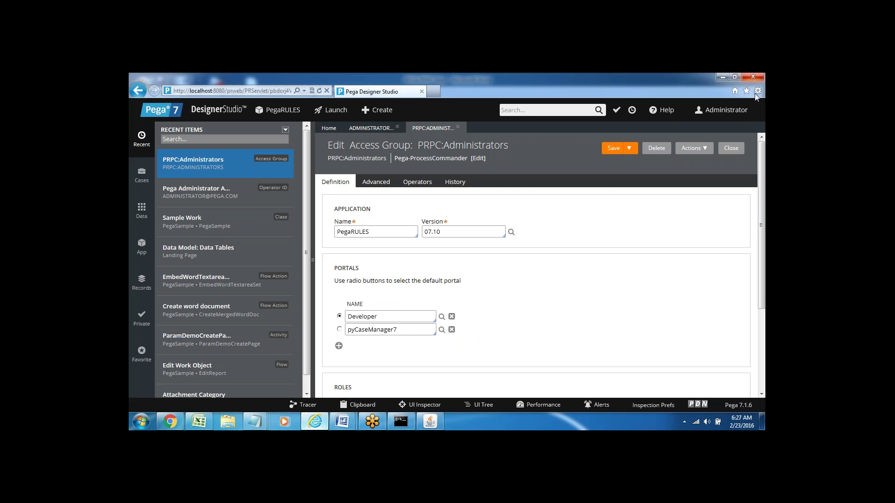
{"action": "left_click", "coordinate": [740, 112]}
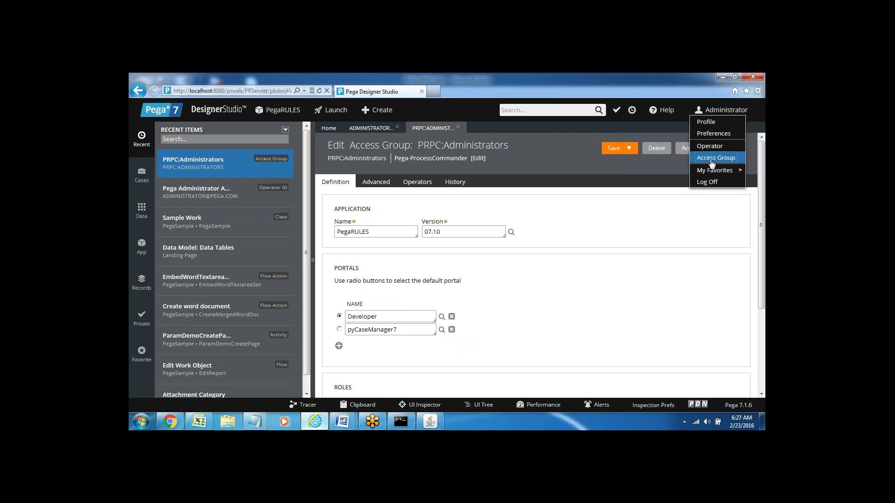
{"action": "mouse_move", "coordinate": [712, 170]}
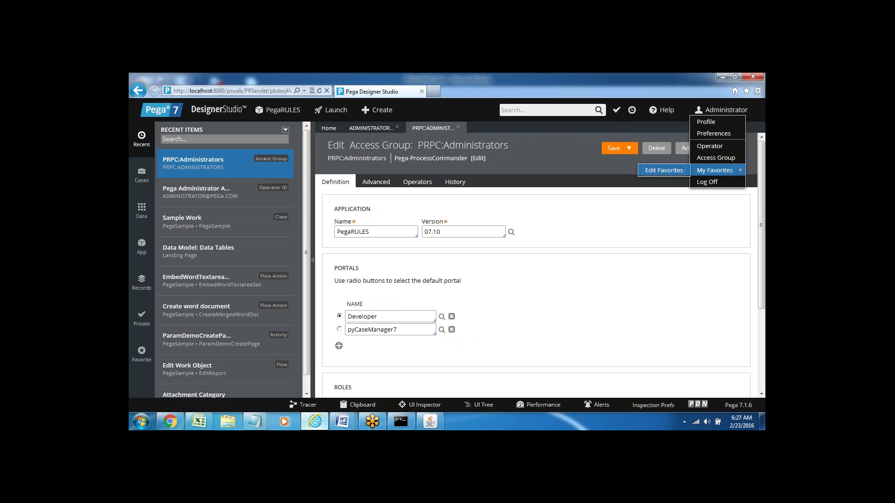
{"action": "left_click", "coordinate": [634, 235]}
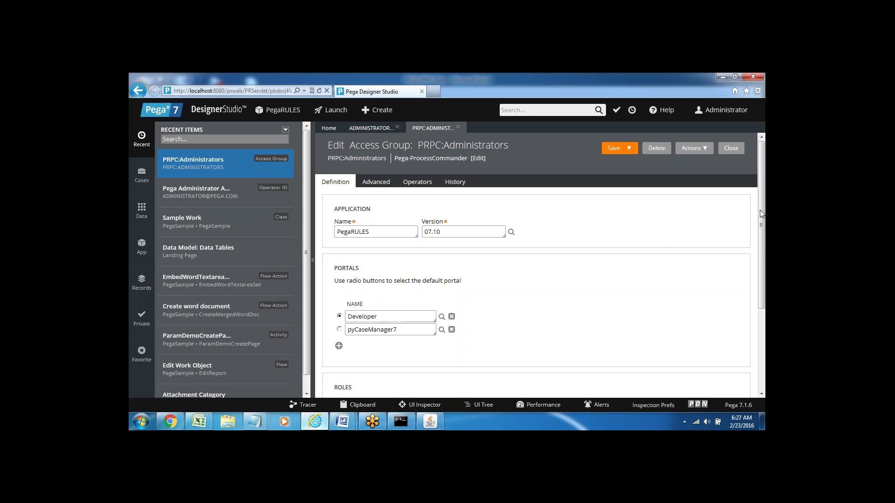
{"action": "mouse_move", "coordinate": [760, 214]}
{"action": "left_mouse_down"}
{"action": "mouse_move", "coordinate": [764, 296]}
{"action": "mouse_move", "coordinate": [761, 214]}
{"action": "left_mouse_up"}
Close the PRPC:Administrators and ADMINISTRATOR records, then browse the explorers ending on Private checked-out records.
{"action": "left_click", "coordinate": [457, 128]}
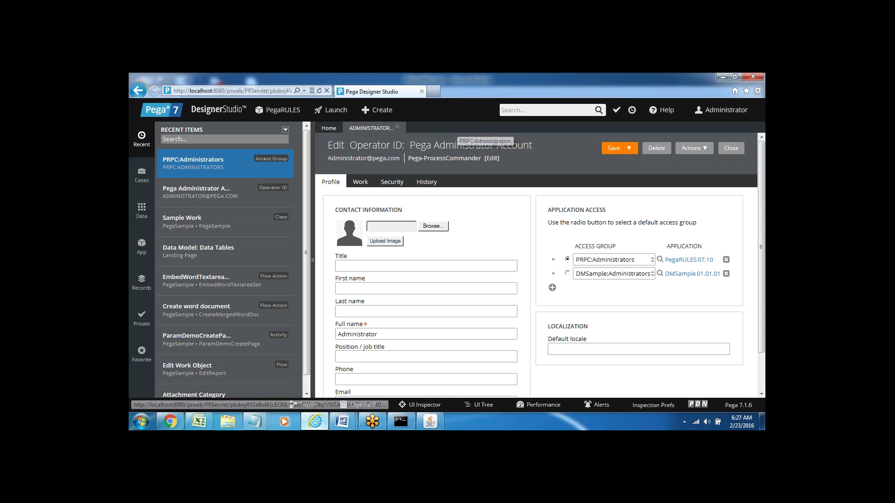
{"action": "left_click", "coordinate": [397, 127]}
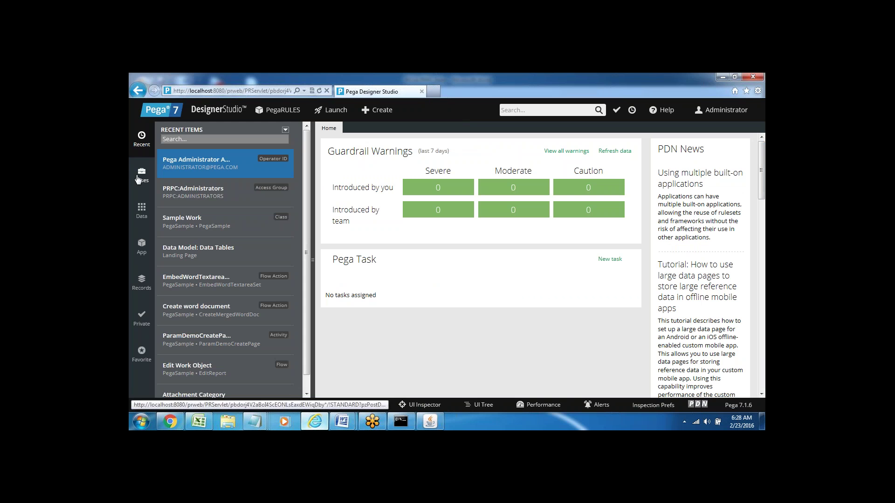
{"action": "left_click", "coordinate": [140, 177]}
{"action": "left_click", "coordinate": [140, 219]}
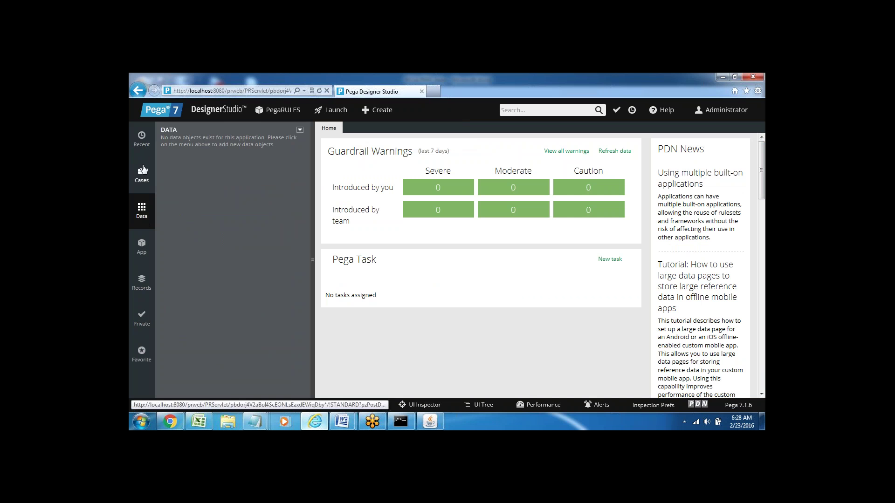
{"action": "left_click", "coordinate": [142, 140]}
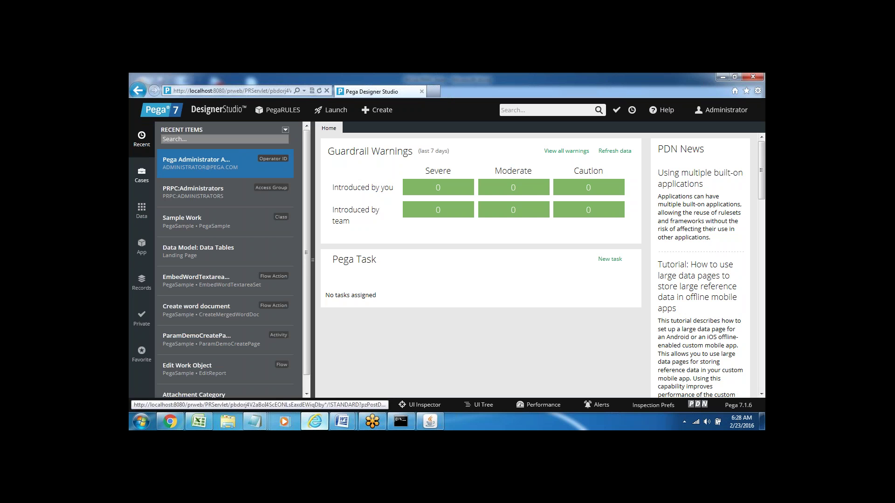
{"action": "left_click", "coordinate": [140, 320]}
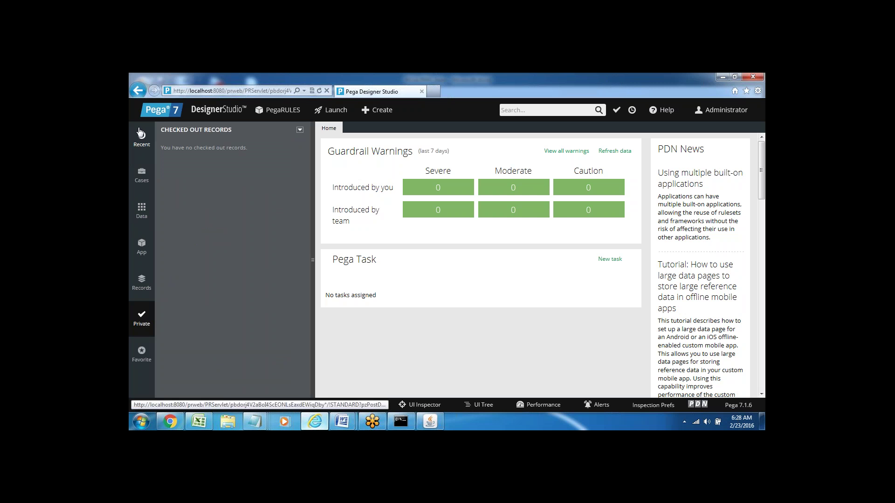
Browse the Recent, Cases and Data explorers, then switch to the App explorer for PegaSample.
{"action": "left_click", "coordinate": [141, 144]}
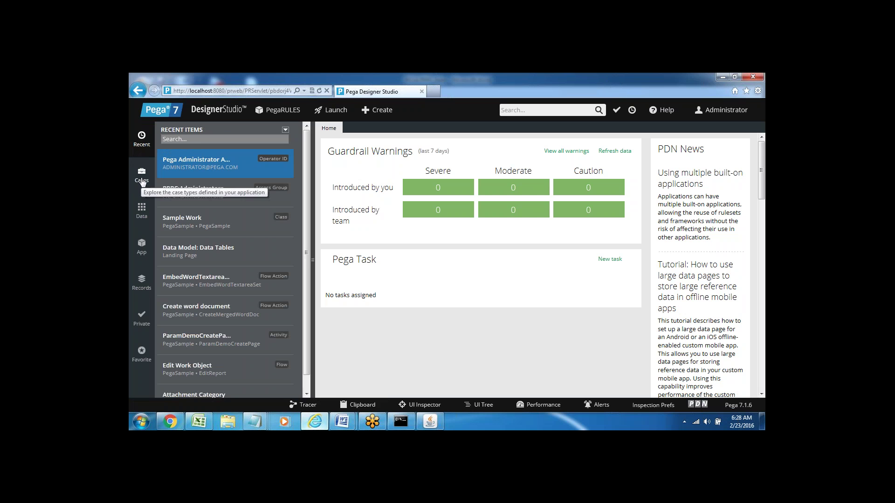
{"action": "left_click", "coordinate": [142, 182]}
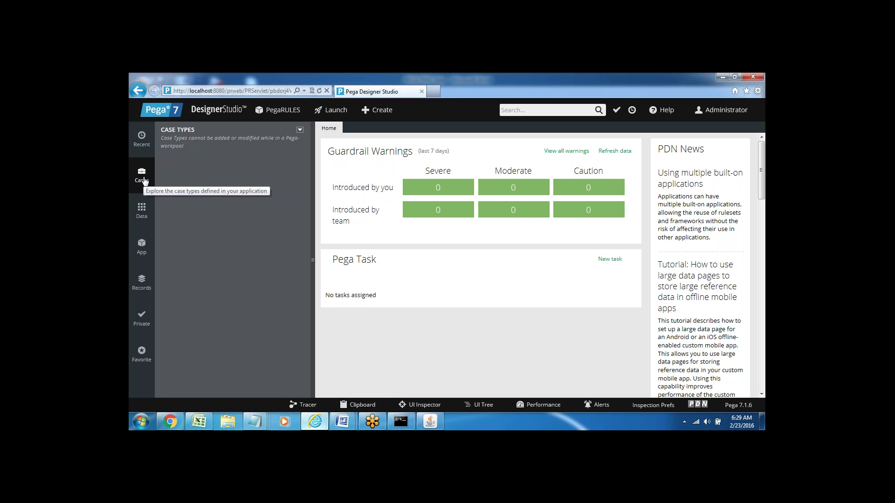
{"action": "left_click", "coordinate": [142, 179]}
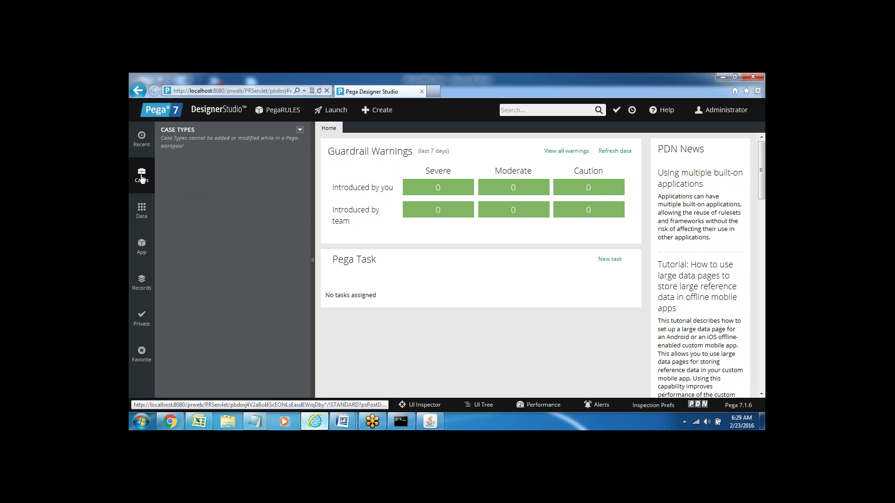
{"action": "left_click", "coordinate": [141, 213]}
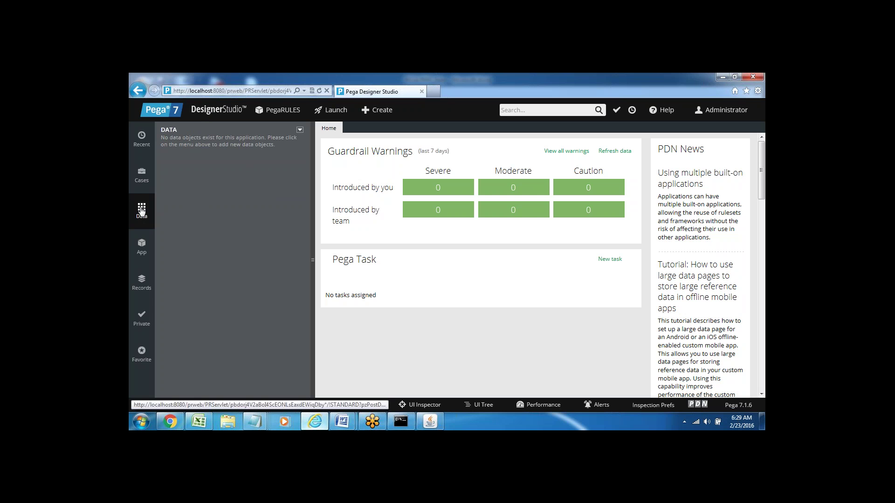
{"action": "left_click", "coordinate": [139, 252]}
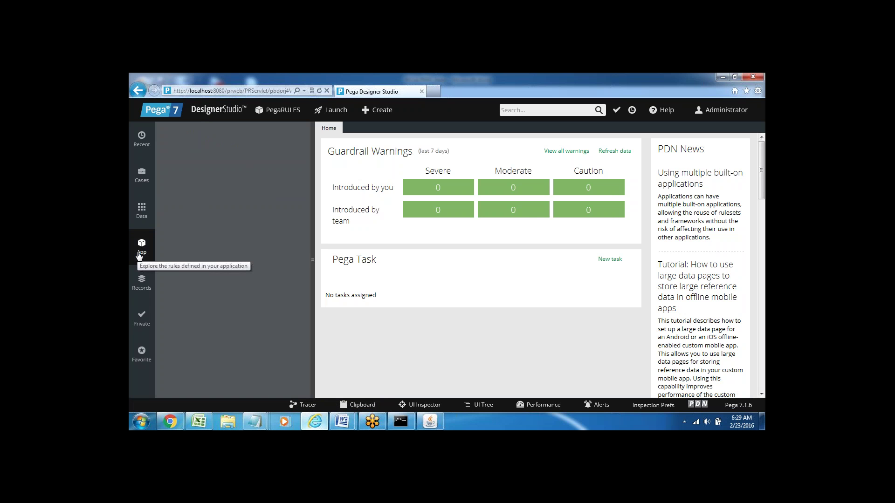
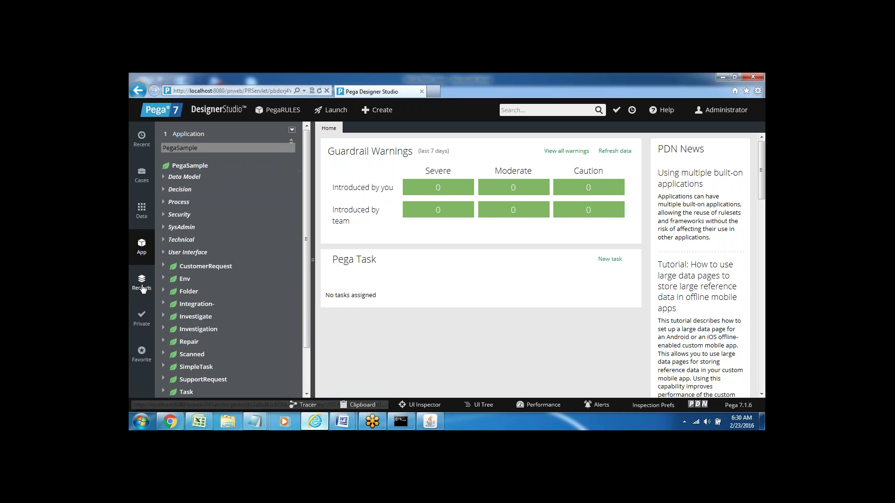
Browse the Records, checked-out and Favorites explorers, returning to the PegaSample App explorer.
{"action": "left_click", "coordinate": [142, 285]}
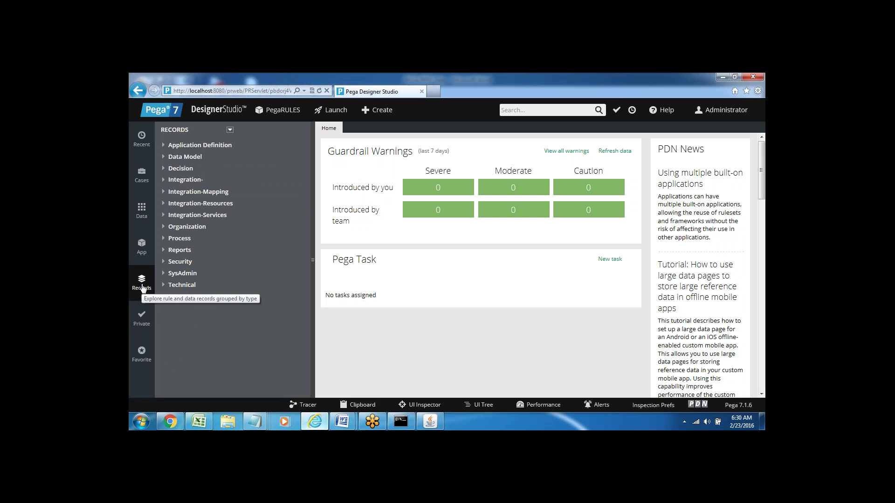
{"action": "left_click", "coordinate": [142, 247]}
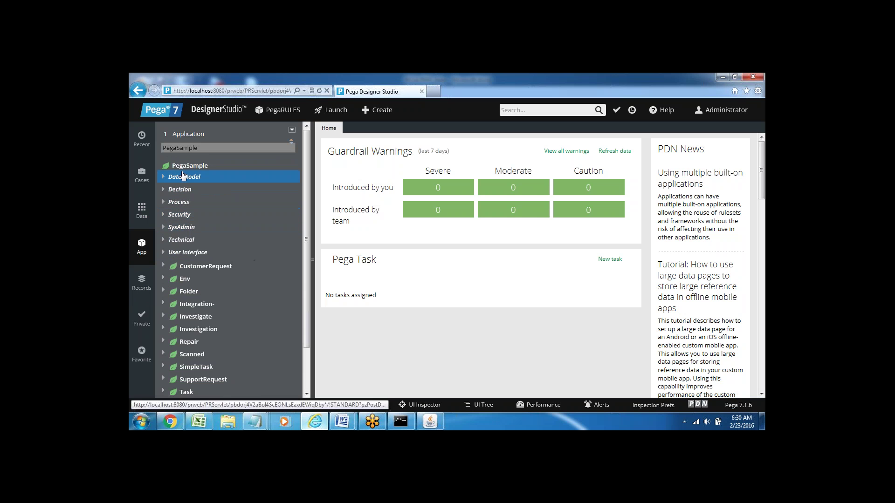
{"action": "left_click", "coordinate": [141, 284]}
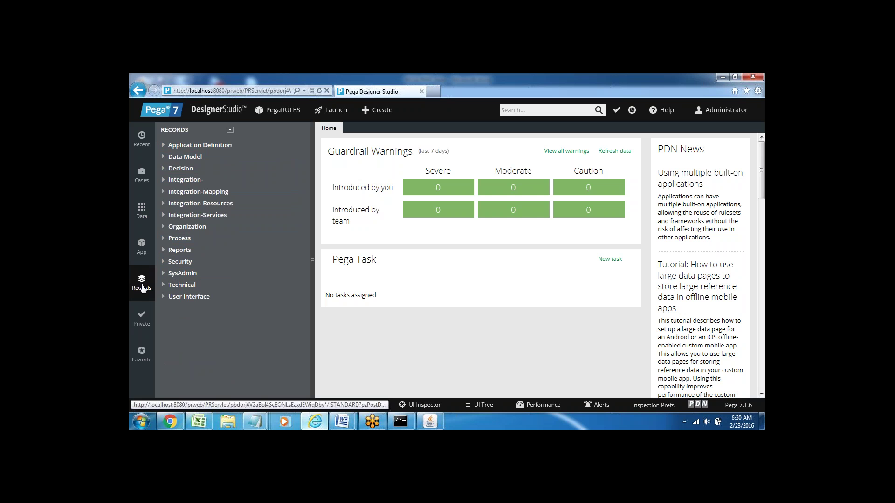
{"action": "left_click", "coordinate": [140, 250]}
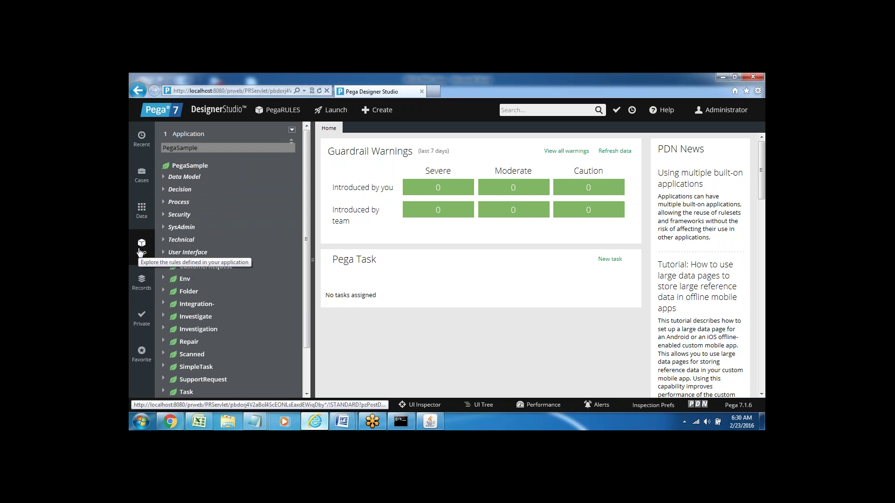
{"action": "left_click", "coordinate": [142, 321]}
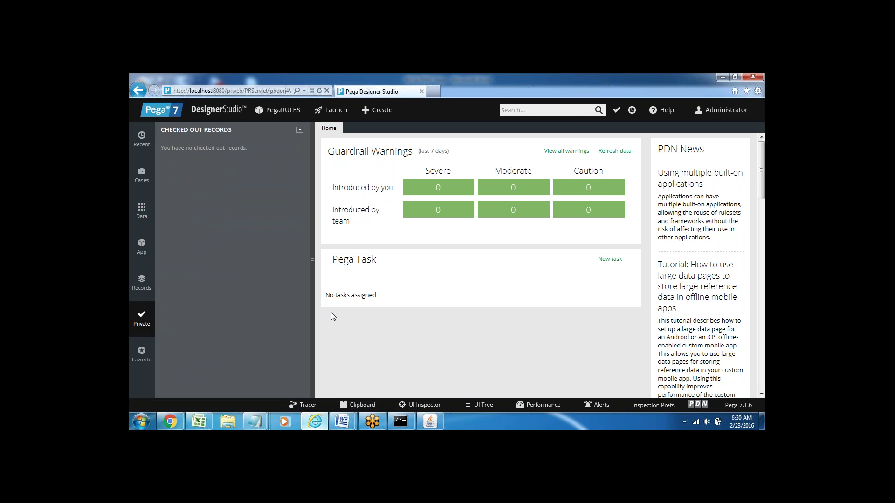
{"action": "left_click", "coordinate": [141, 355]}
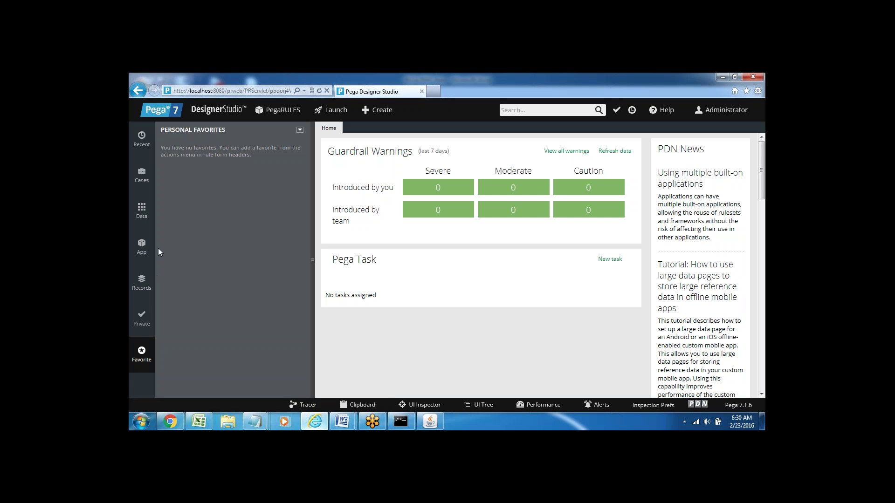
{"action": "left_click", "coordinate": [141, 251]}
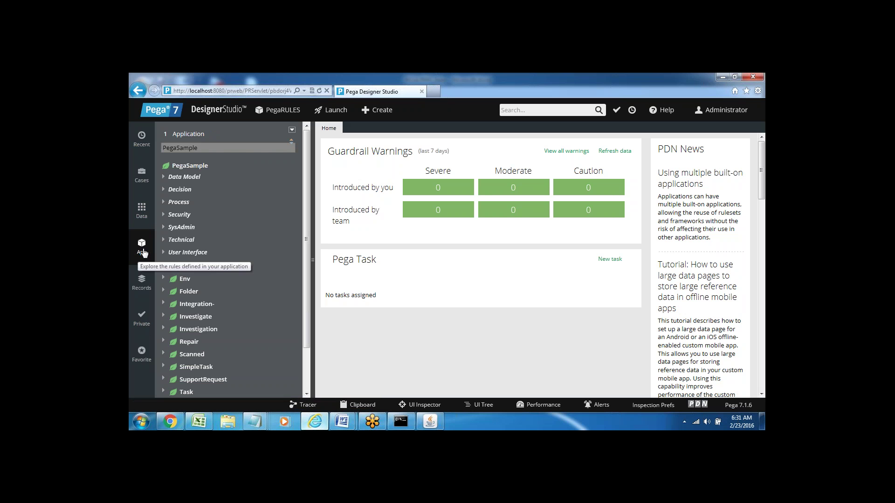
Look through the Data, Cases and Recent explorers, ending back on the App explorer.
{"action": "left_click", "coordinate": [141, 213]}
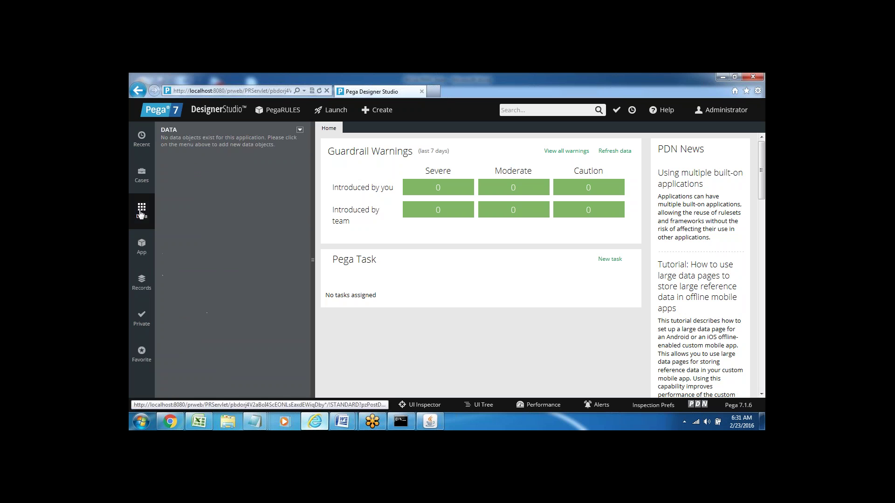
{"action": "left_click", "coordinate": [141, 175]}
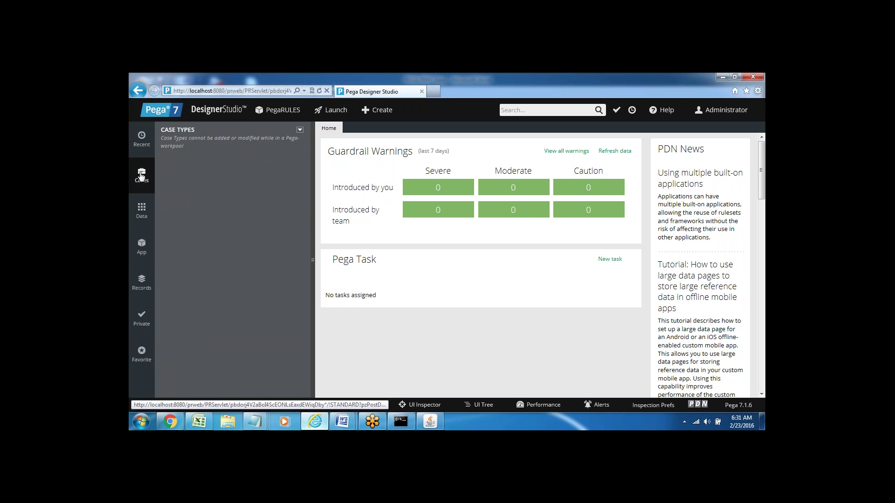
{"action": "left_click", "coordinate": [142, 139]}
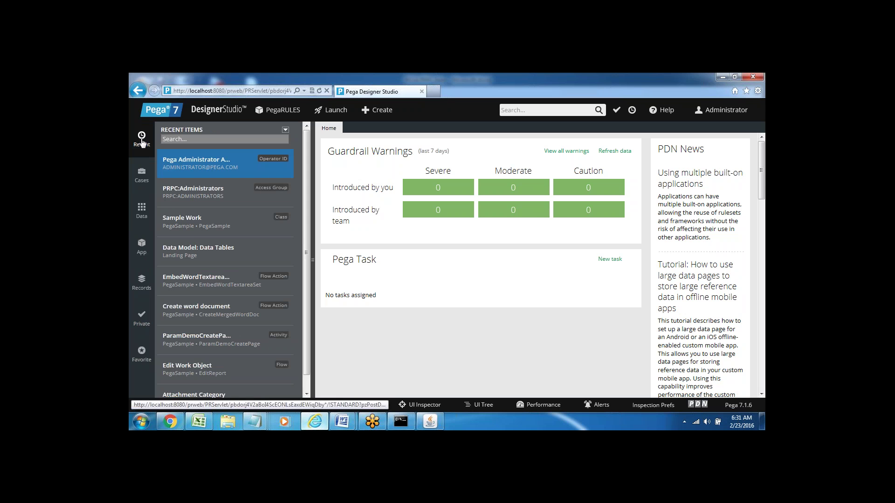
{"action": "left_click", "coordinate": [142, 247]}
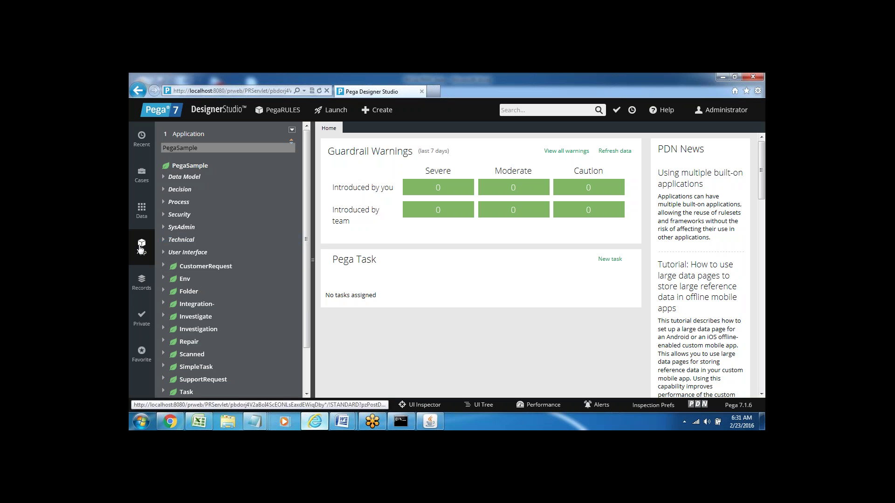
{"action": "left_click", "coordinate": [142, 175]}
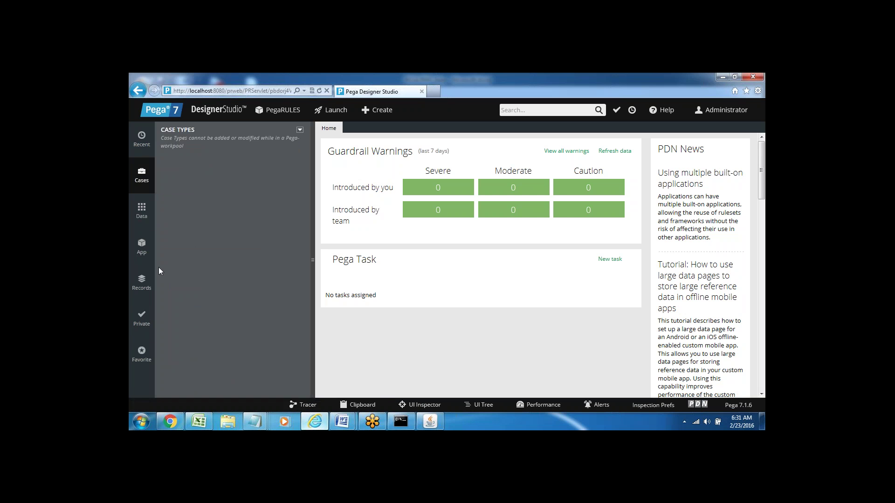
{"action": "left_click", "coordinate": [140, 247]}
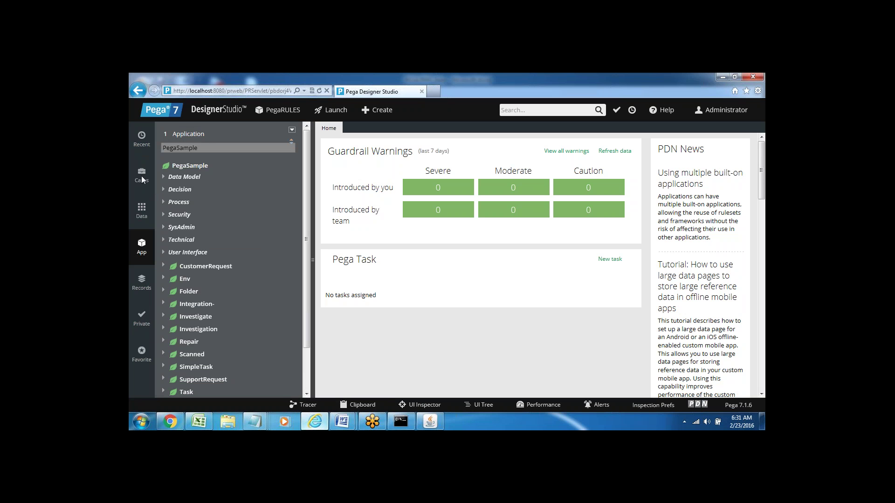
{"action": "left_click", "coordinate": [141, 175]}
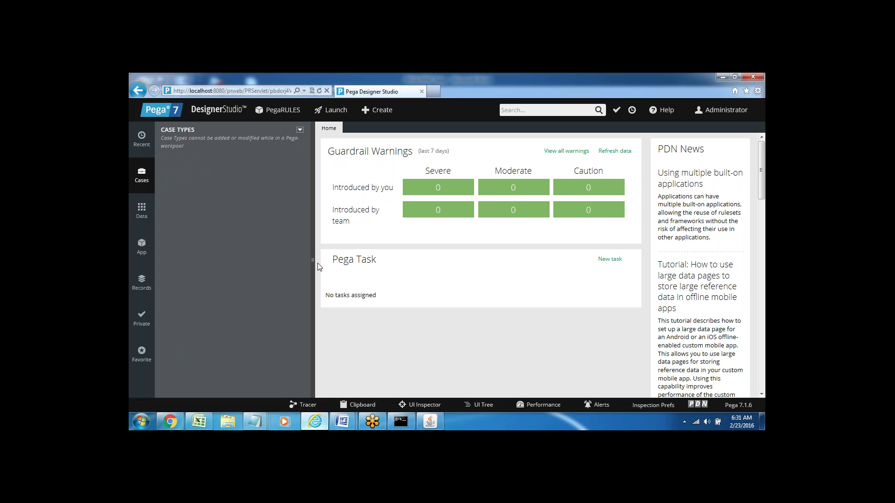
{"action": "left_click", "coordinate": [141, 246]}
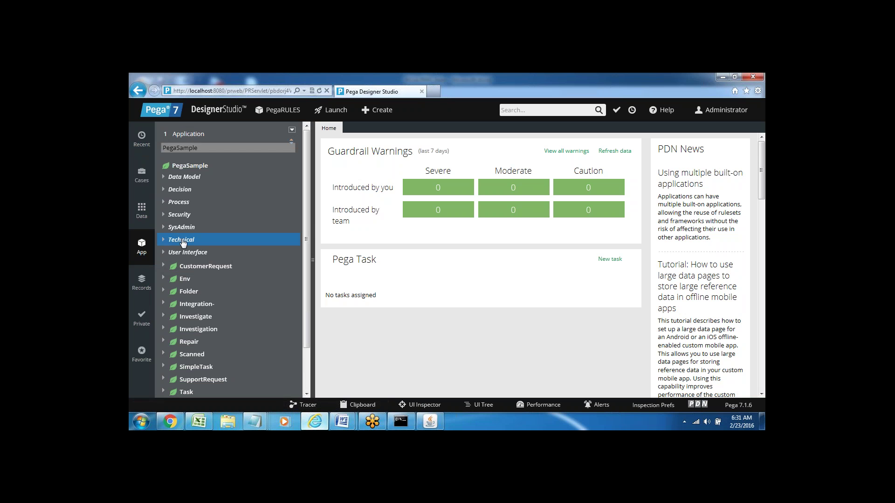
Expand Technical > Activity and open the ParamDemoCreatePage activity.
{"action": "left_click", "coordinate": [163, 240]}
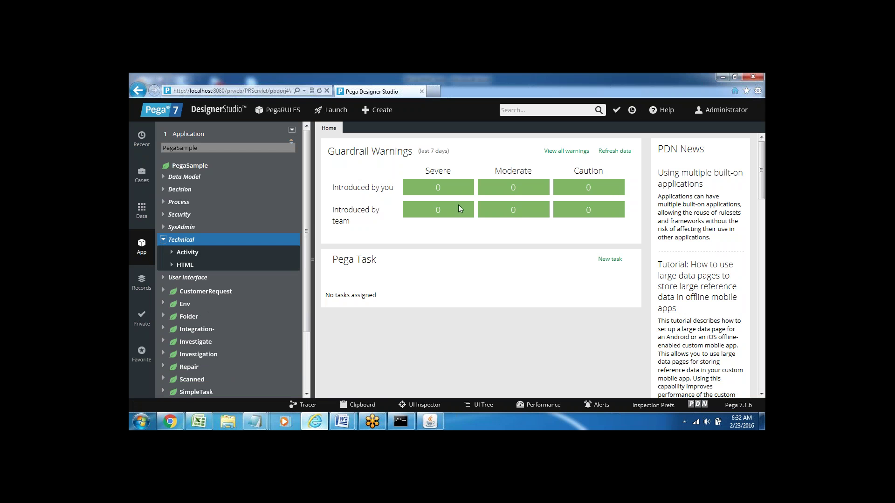
{"action": "left_click", "coordinate": [173, 253]}
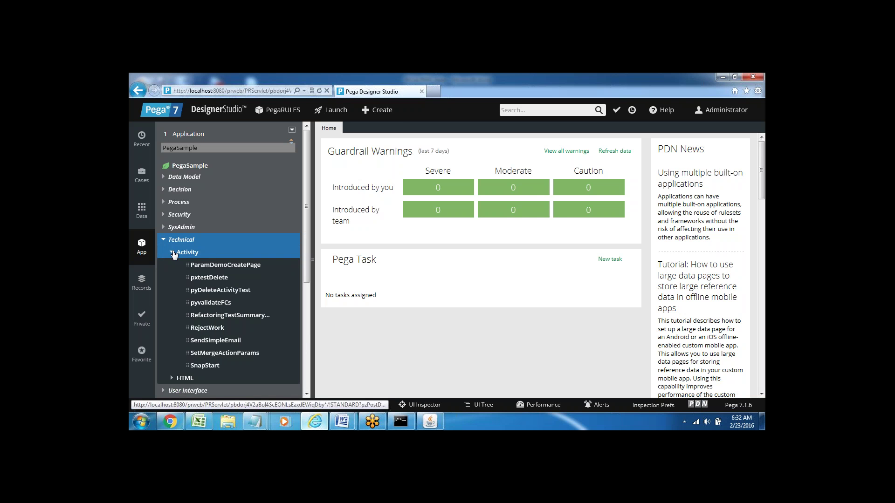
{"action": "left_click", "coordinate": [220, 265]}
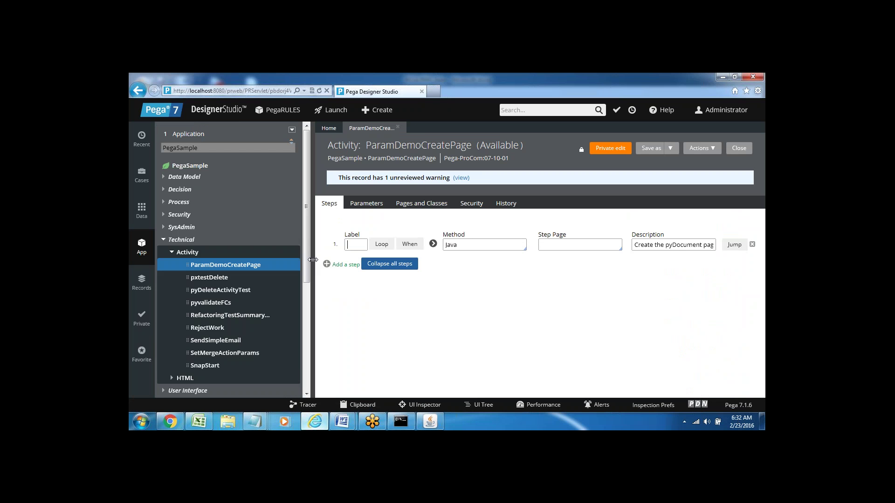
{"action": "left_click", "coordinate": [312, 259]}
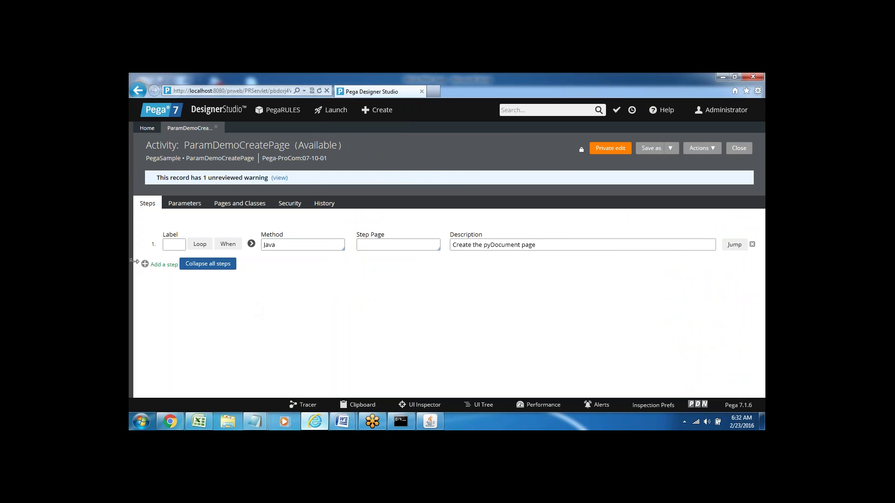
{"action": "left_click", "coordinate": [134, 260]}
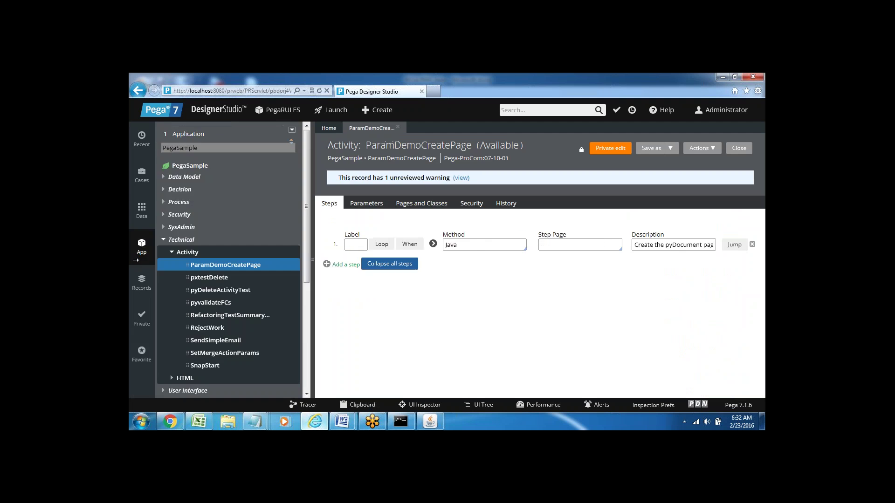
{"action": "left_click", "coordinate": [134, 260]}
{"action": "left_click", "coordinate": [134, 260]}
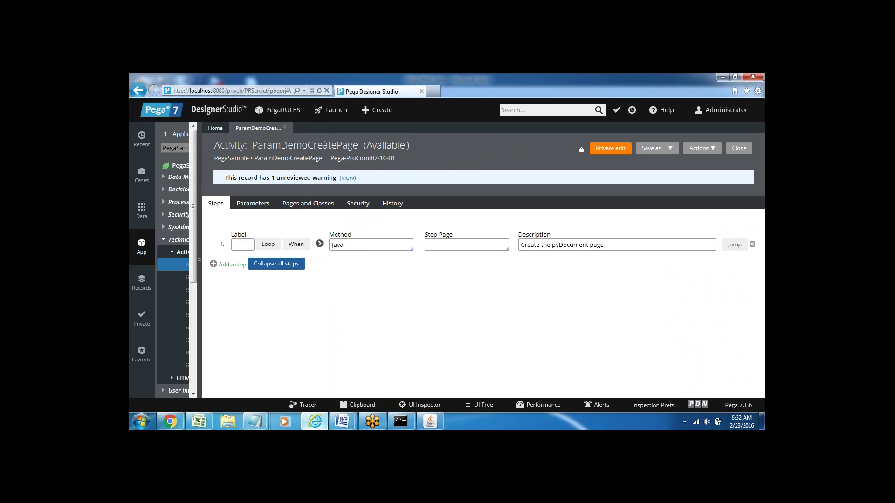
{"action": "left_click", "coordinate": [171, 253]}
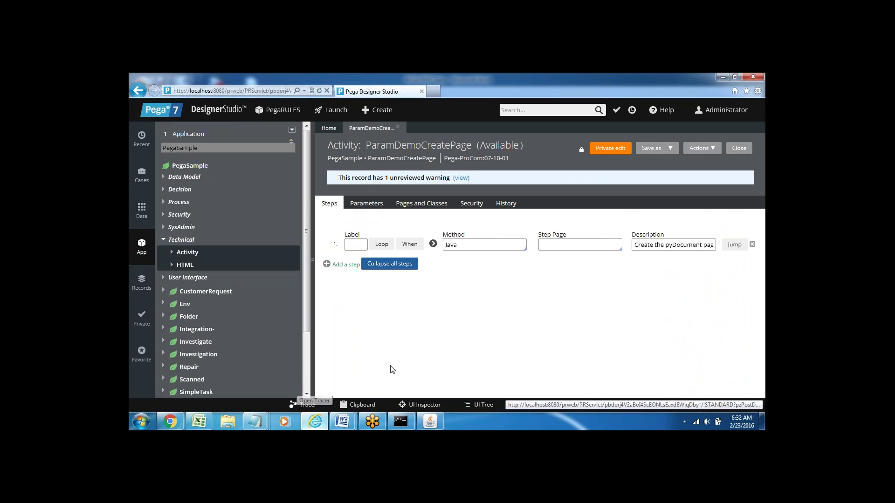
{"action": "left_click", "coordinate": [312, 260]}
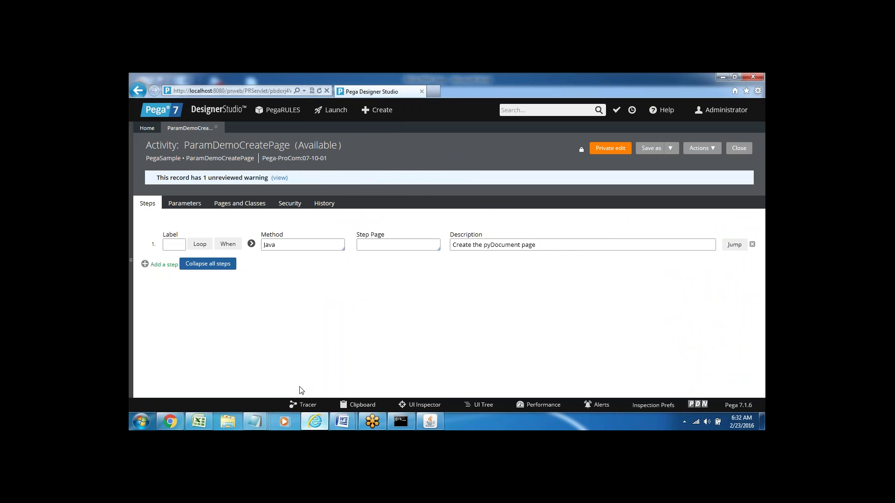
{"action": "left_click", "coordinate": [374, 293]}
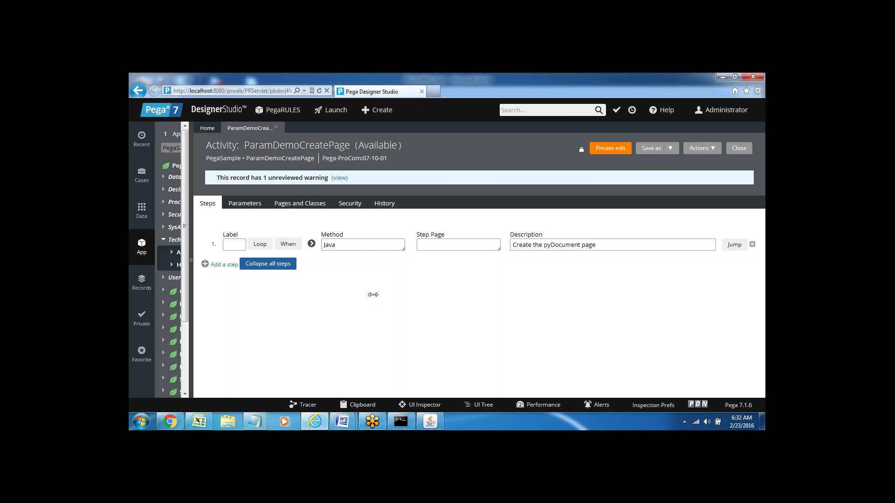
Widen and toggle the application explorer, then close the ParamDemoCreatePage activity tab.
{"action": "left_click_drag", "start_coordinate": [191, 305], "coordinate": [219, 306]}
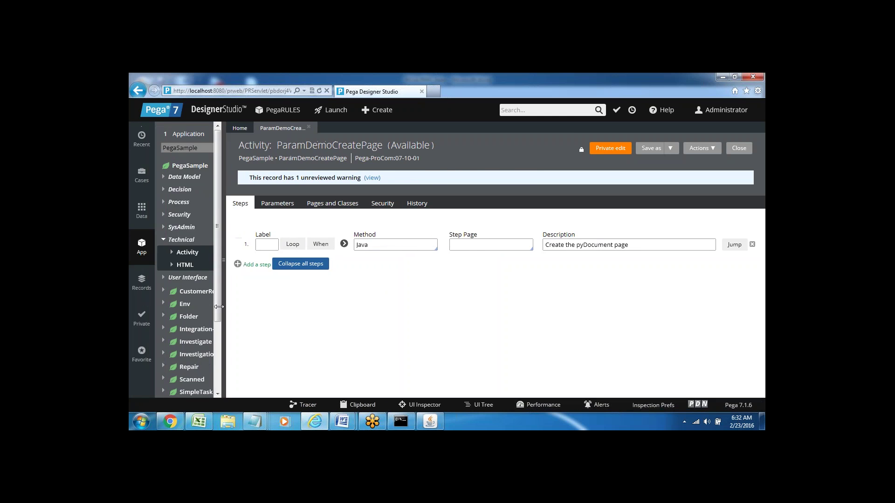
{"action": "left_click", "coordinate": [219, 306]}
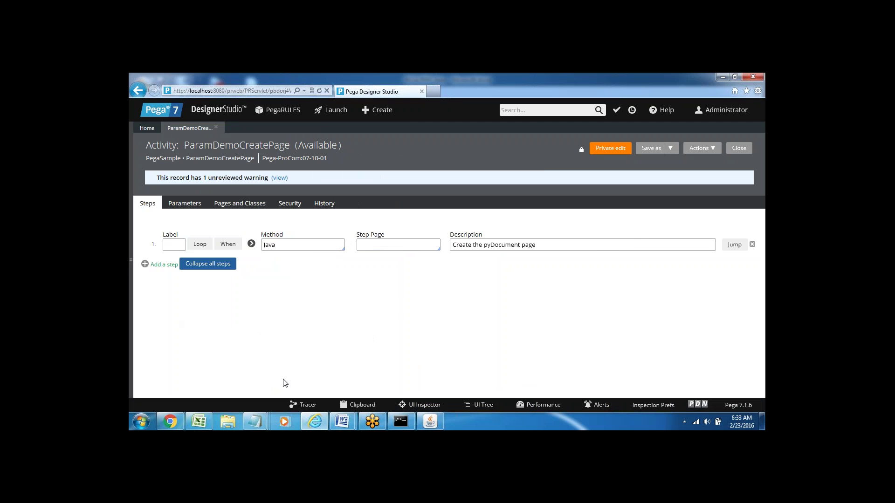
{"action": "left_click", "coordinate": [135, 259]}
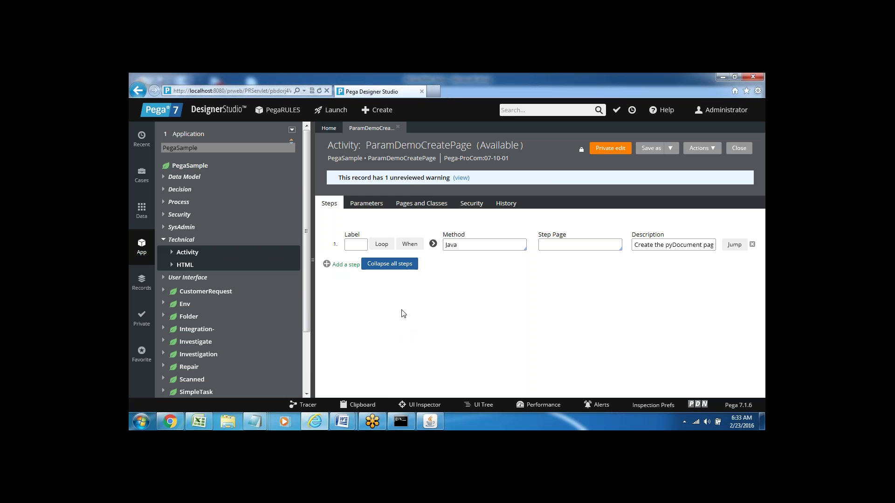
{"action": "left_click", "coordinate": [398, 127]}
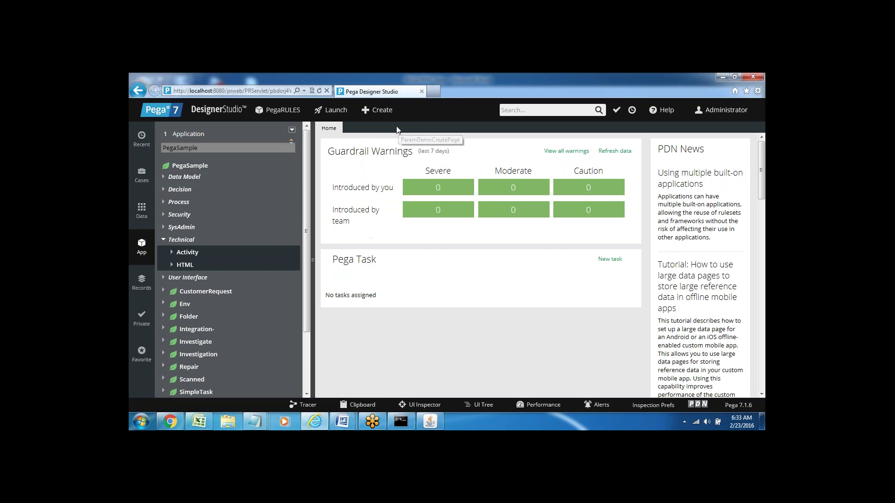
Open and dismiss the PegaRULES menu, then bring up the Pega 7 Installation Steps Word document.
{"action": "left_click", "coordinate": [279, 111]}
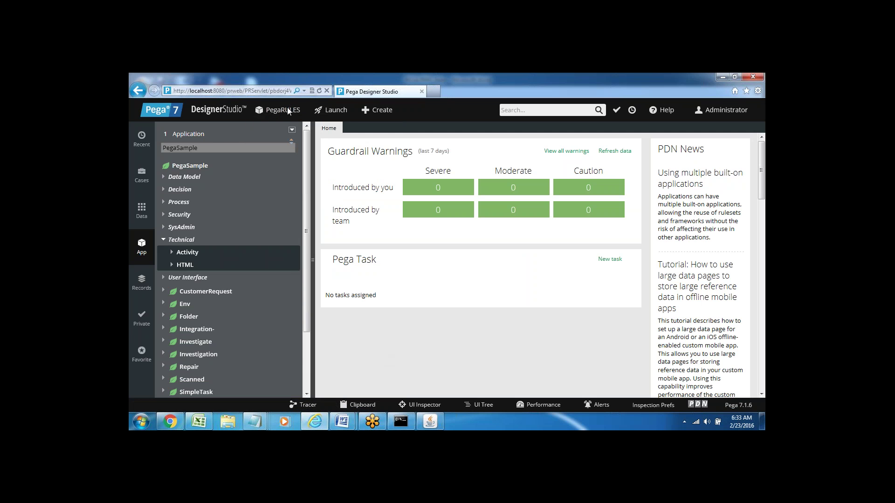
{"action": "mouse_move", "coordinate": [288, 112]}
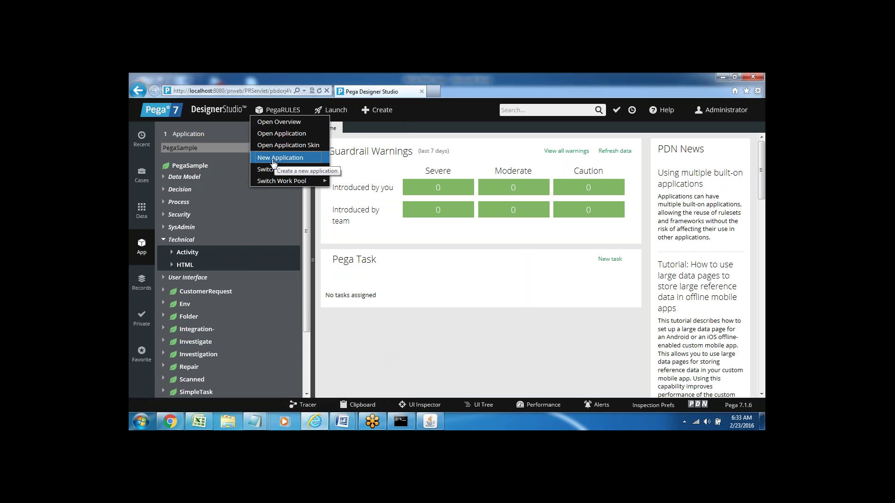
{"action": "mouse_move", "coordinate": [281, 181]}
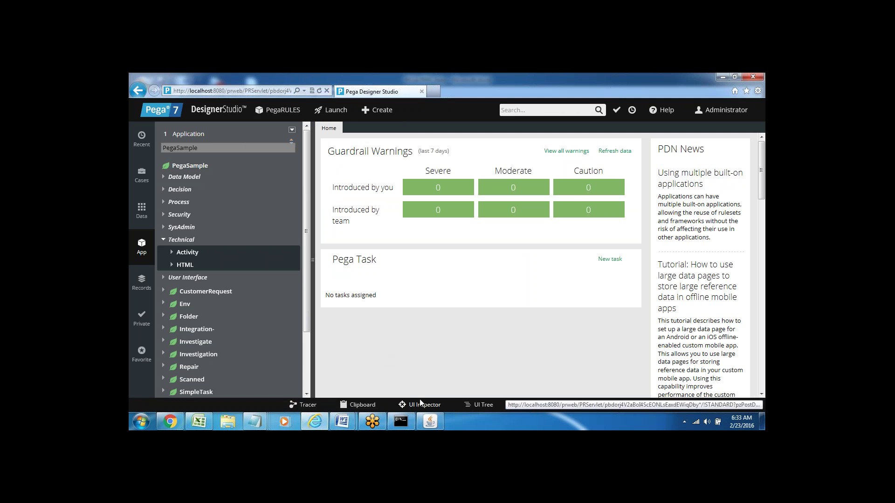
{"action": "mouse_move", "coordinate": [342, 422]}
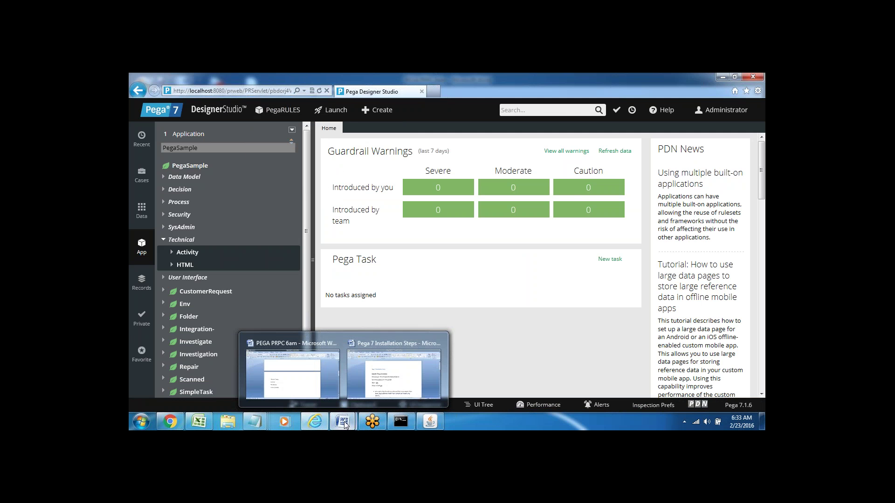
{"action": "left_click", "coordinate": [410, 373]}
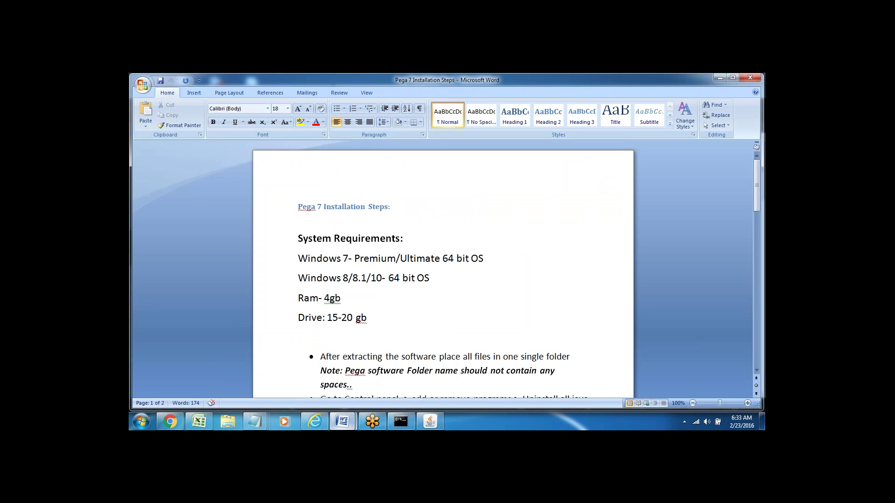
Highlight the Windows 7 Premium/Ultimate and 64-bit Windows 8/8.1/10 system requirements.
{"action": "key", "text": "Down"}
{"action": "key", "text": "Down"}
{"action": "key", "text": "Down"}
{"action": "key", "text": "Down"}
{"action": "key", "text": "Down"}
{"action": "key", "text": "Down"}
{"action": "key", "text": "Down"}
{"action": "key", "text": "Down"}
{"action": "key", "text": "Down"}
{"action": "key", "text": "Down"}
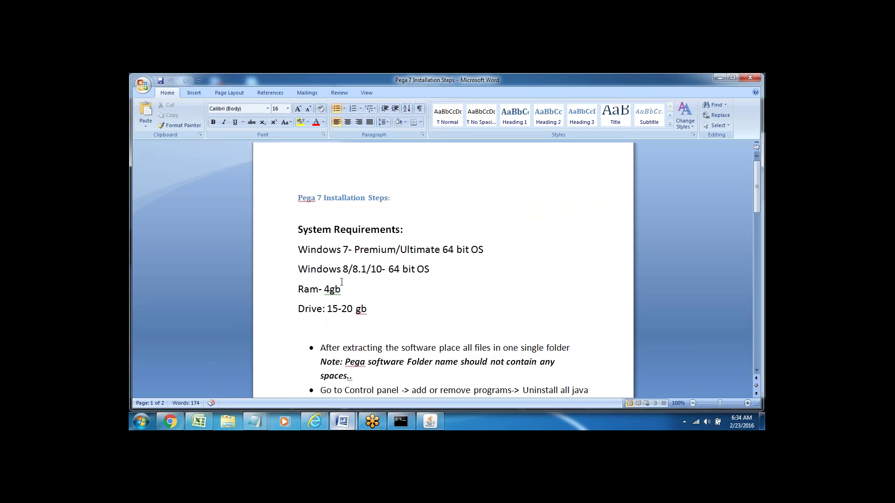
{"action": "double_click", "coordinate": [386, 249]}
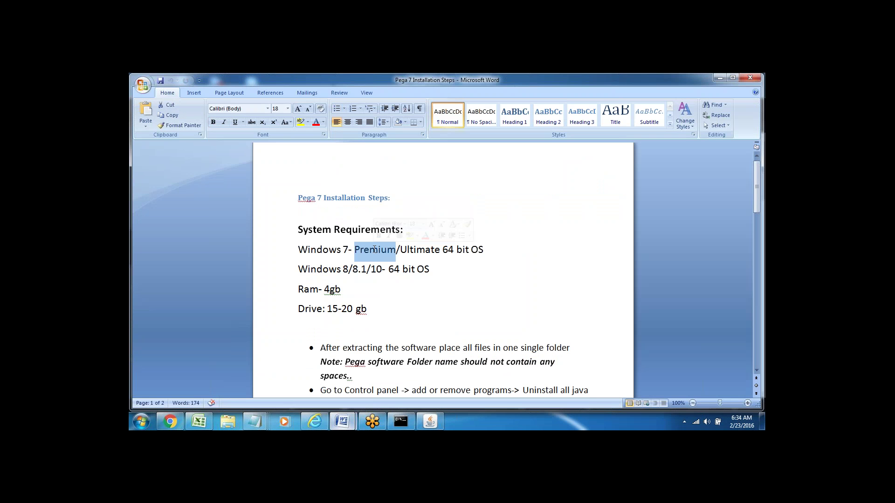
{"action": "double_click", "coordinate": [423, 250]}
{"action": "triple_click", "coordinate": [451, 251]}
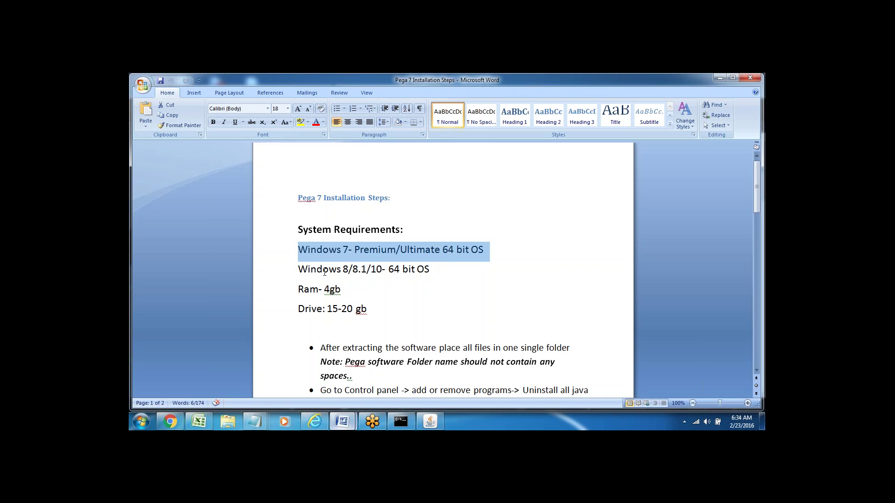
{"action": "left_click", "coordinate": [326, 270]}
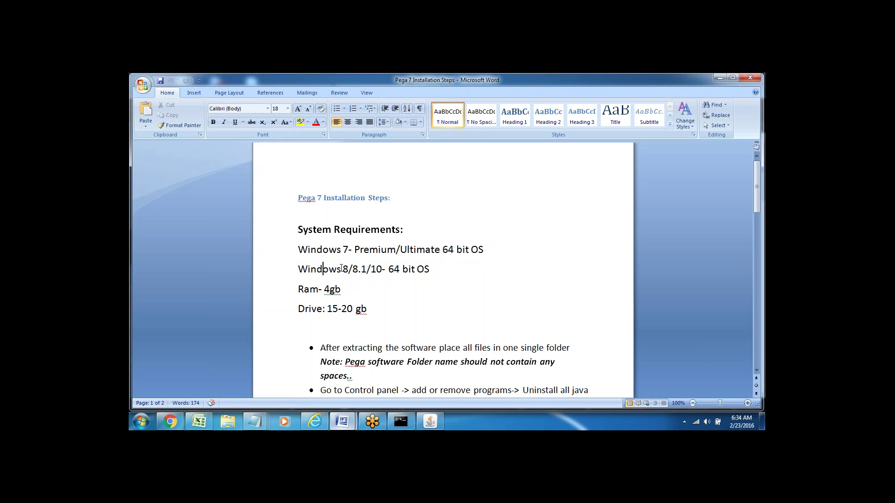
{"action": "double_click", "coordinate": [395, 270]}
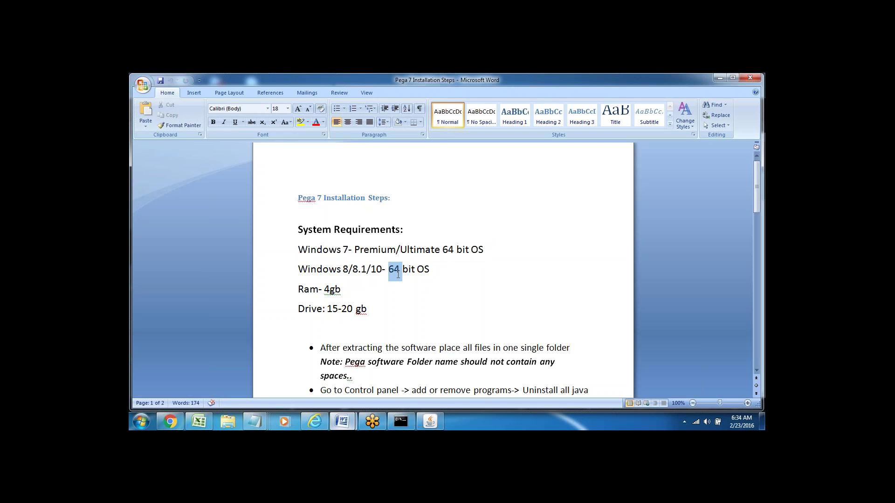
{"action": "left_click", "coordinate": [426, 269]}
Point out the 4gb RAM and 15-20 gb drive requirements, then switch to the PEGA PRPC 6am notes.
{"action": "double_click", "coordinate": [307, 289]}
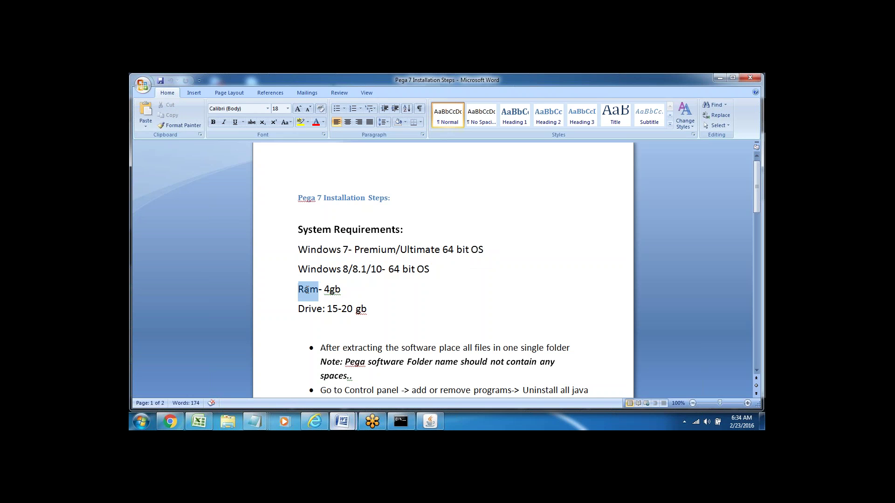
{"action": "double_click", "coordinate": [330, 289]}
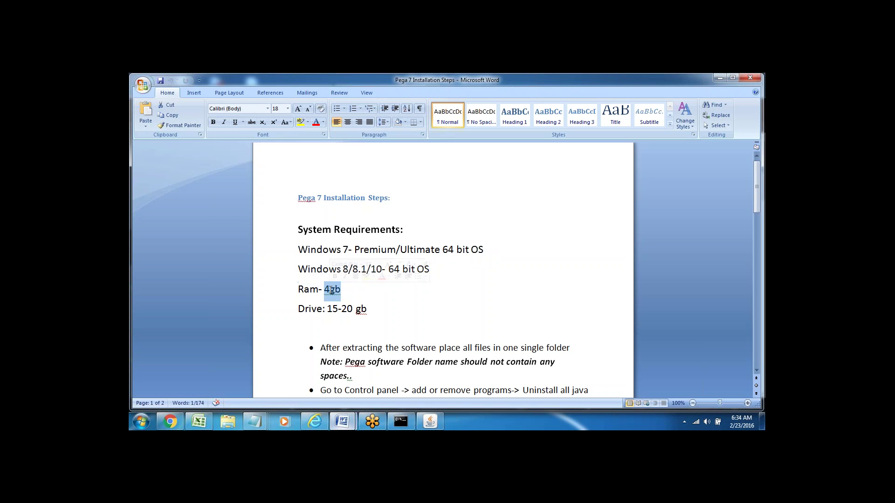
{"action": "key", "text": "Right"}
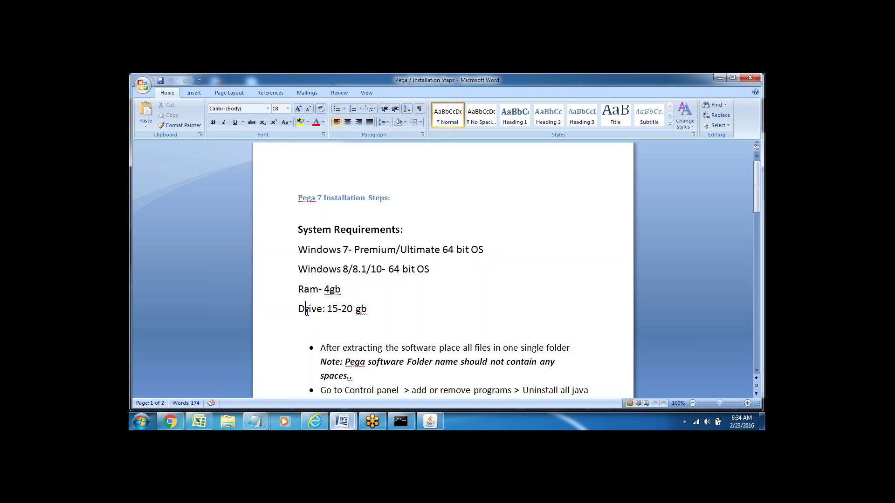
{"action": "double_click", "coordinate": [310, 309]}
{"action": "left_click", "coordinate": [353, 321]}
{"action": "double_click", "coordinate": [314, 307]}
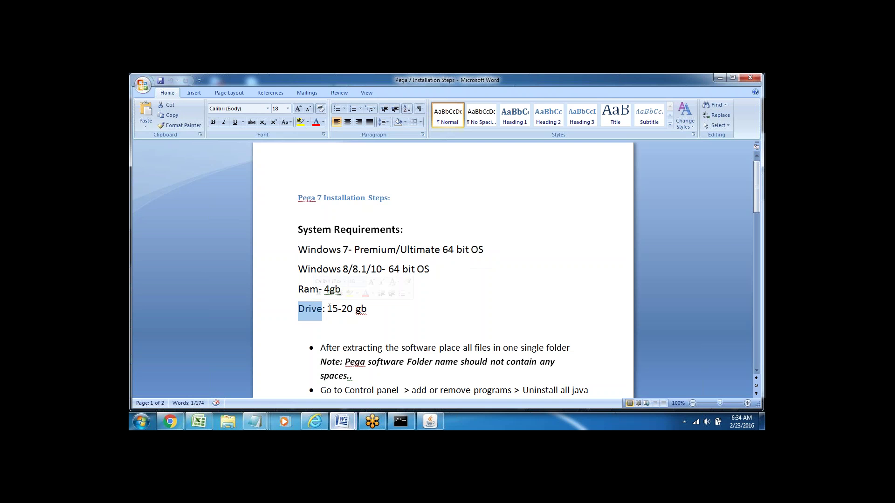
{"action": "left_click_drag", "start_coordinate": [329, 307], "coordinate": [374, 312]}
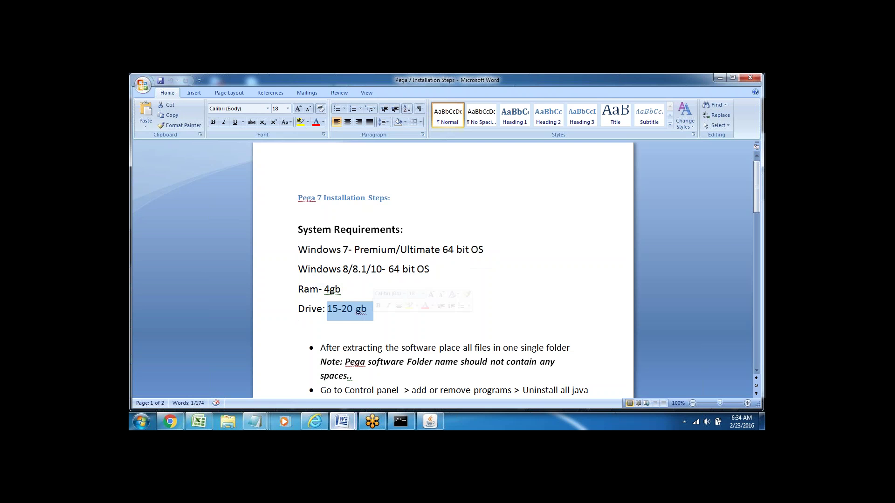
{"action": "left_click", "coordinate": [380, 327]}
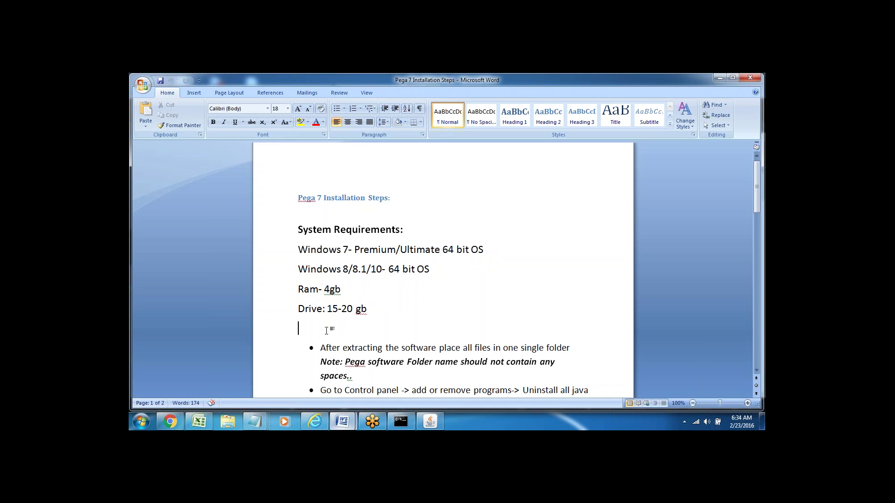
{"action": "key", "text": "Down"}
{"action": "key", "text": "Down"}
{"action": "key", "text": "Down"}
{"action": "key", "text": "Down"}
{"action": "mouse_move", "coordinate": [346, 422]}
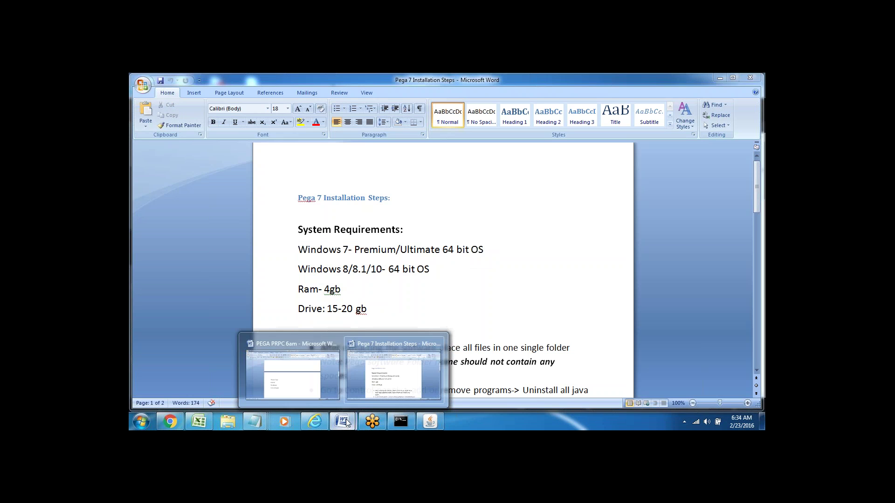
{"action": "left_click", "coordinate": [292, 370]}
Add '2.6 GB--' and 'Extract --' lines below Footer/Toolbar, then return to the Installation Steps document.
{"action": "left_click", "coordinate": [362, 332]}
{"action": "key", "text": "Return"}
{"action": "key", "text": "Return"}
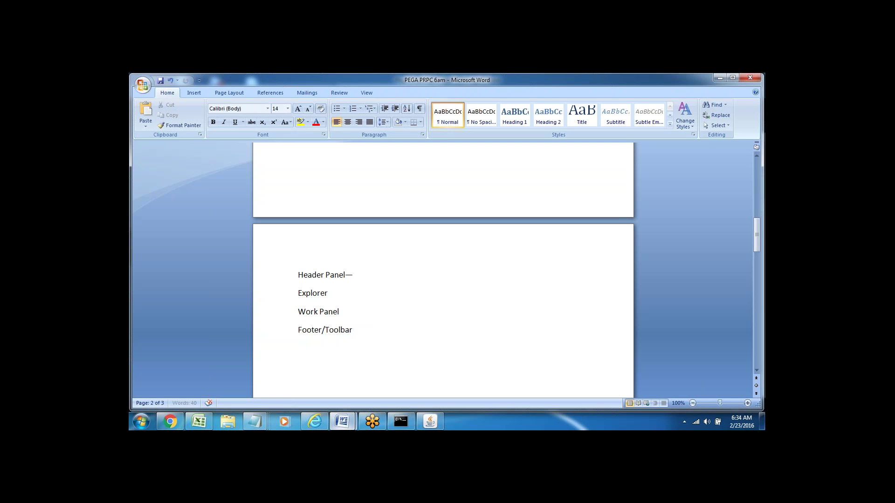
{"action": "type", "text": "2.6 G"}
{"action": "type", "text": "B--"}
{"action": "key", "text": "Return"}
{"action": "key", "text": "Return"}
{"action": "key", "text": "Return"}
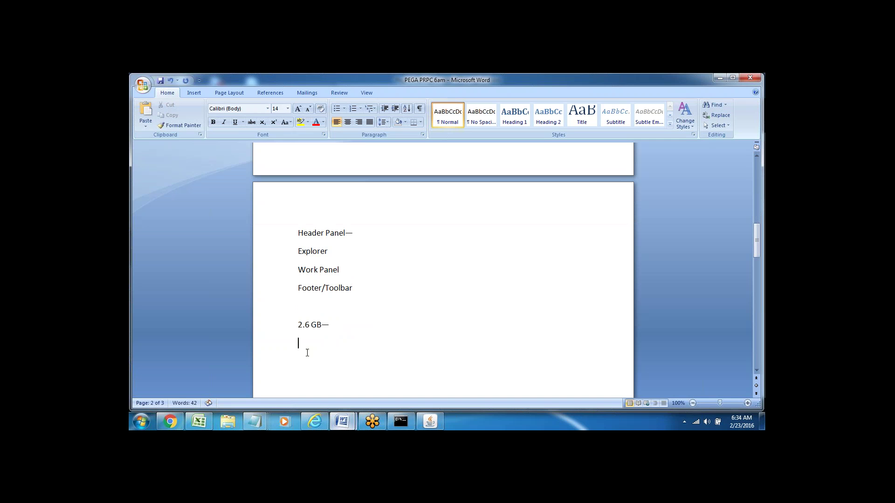
{"action": "type", "text": "Extract --"}
{"action": "mouse_move", "coordinate": [342, 421]}
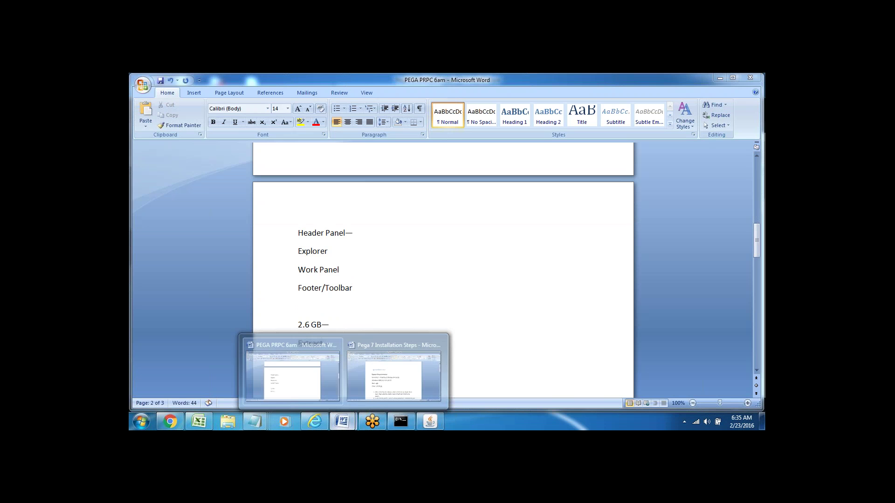
{"action": "left_click", "coordinate": [404, 380]}
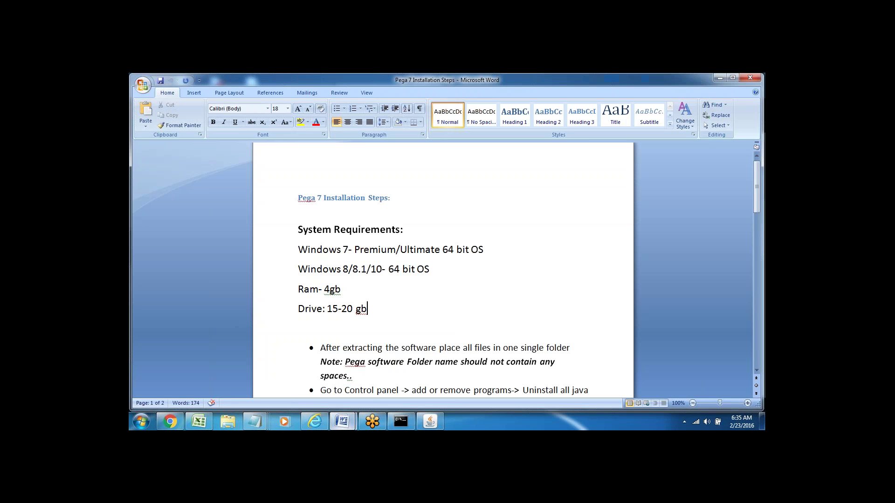
Point out the folder-name note in the installation steps, then switch back to the PEGA PRPC 6am notes.
{"action": "left_click", "coordinate": [352, 375]}
{"action": "key", "text": "Down"}
{"action": "key", "text": "Down"}
{"action": "key", "text": "Down"}
{"action": "key", "text": "Down"}
{"action": "key", "text": "Down"}
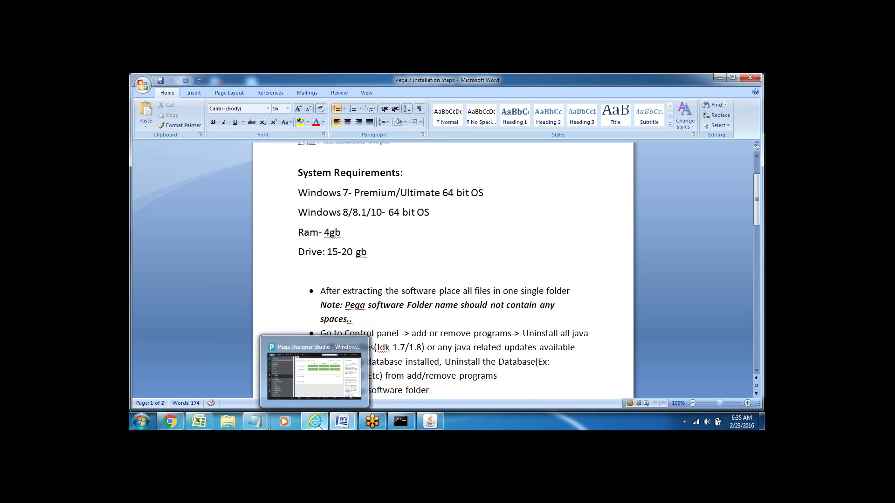
{"action": "left_click", "coordinate": [409, 290]}
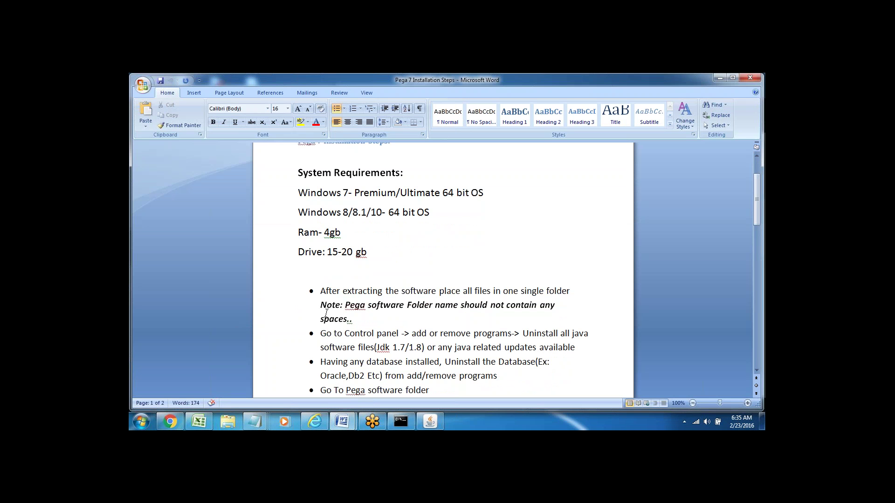
{"action": "left_click_drag", "start_coordinate": [312, 306], "coordinate": [369, 317]}
{"action": "left_click", "coordinate": [378, 335]}
{"action": "mouse_move", "coordinate": [342, 422]}
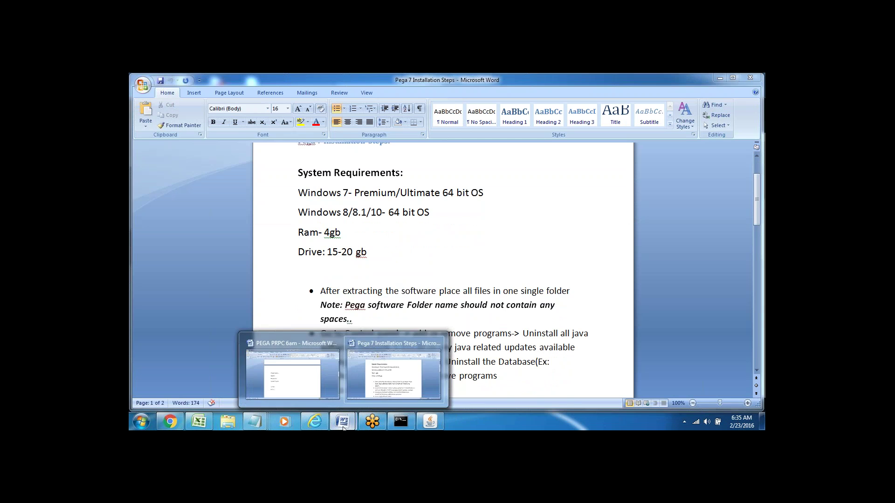
{"action": "left_click", "coordinate": [308, 386]}
Complete the Extract line, add a 'PEGASoftware' line, then switch to the Installation Steps document.
{"action": "type", "text": "--"}
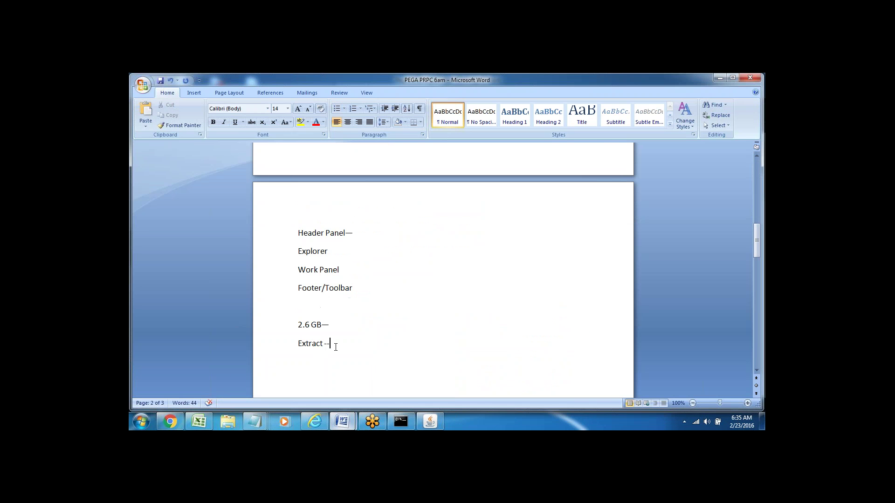
{"action": "key", "text": "Return"}
{"action": "type", "text": "PEGA Software"}
{"action": "left_click", "coordinate": [321, 362]}
{"action": "key", "text": "BackSpace"}
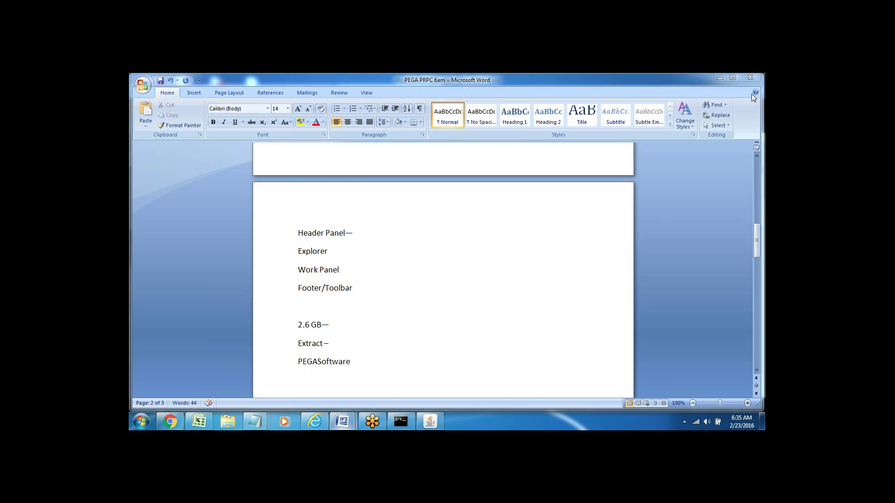
{"action": "left_click", "coordinate": [320, 366]}
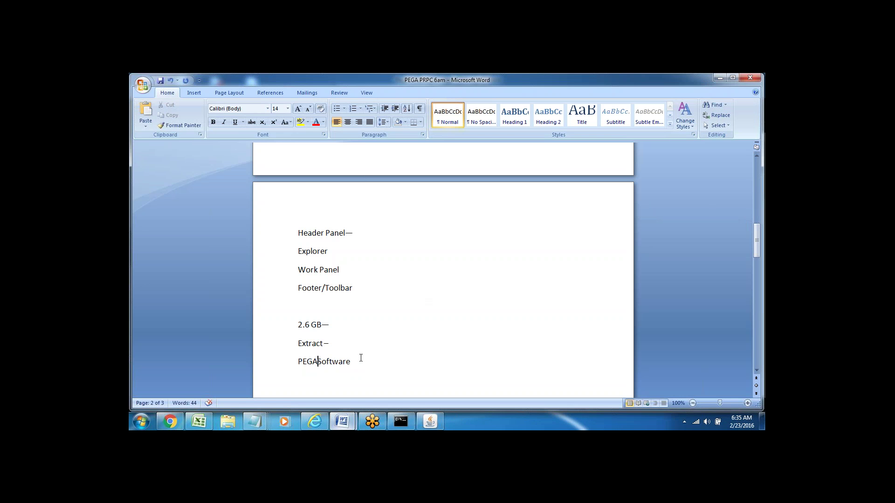
{"action": "key", "text": "alt+Tab"}
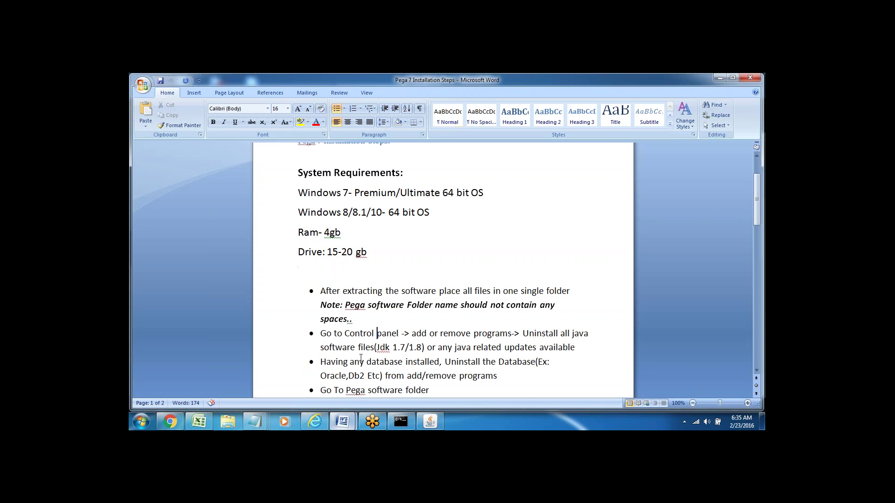
{"action": "left_click", "coordinate": [361, 320]}
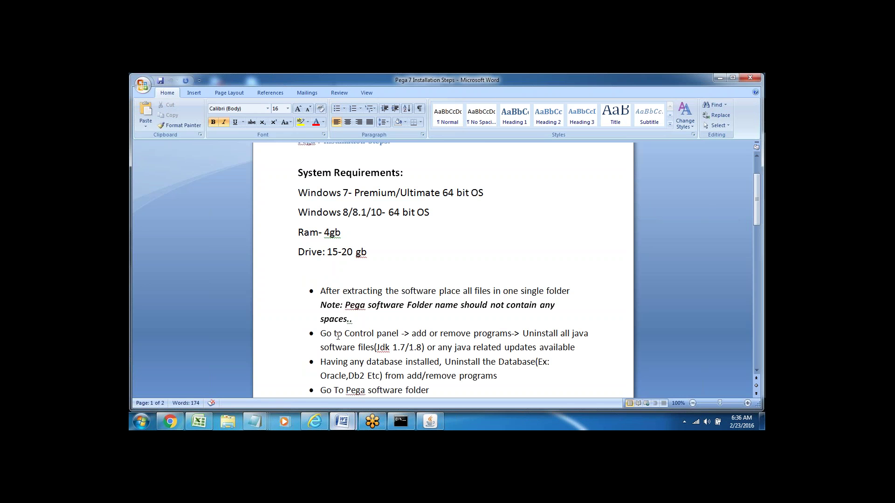
{"action": "left_click", "coordinate": [362, 342]}
{"action": "key", "text": "Down"}
{"action": "key", "text": "Down"}
{"action": "key", "text": "Down"}
{"action": "key", "text": "Down"}
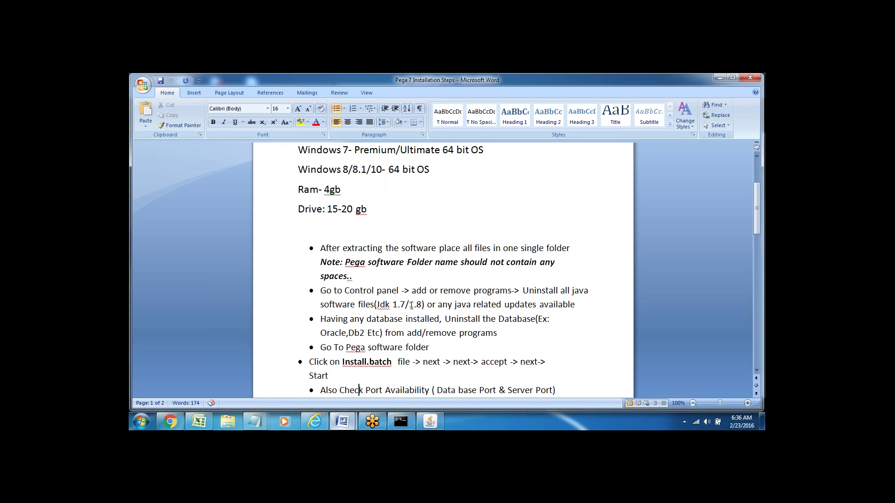
{"action": "left_click_drag", "start_coordinate": [410, 304], "coordinate": [423, 305]}
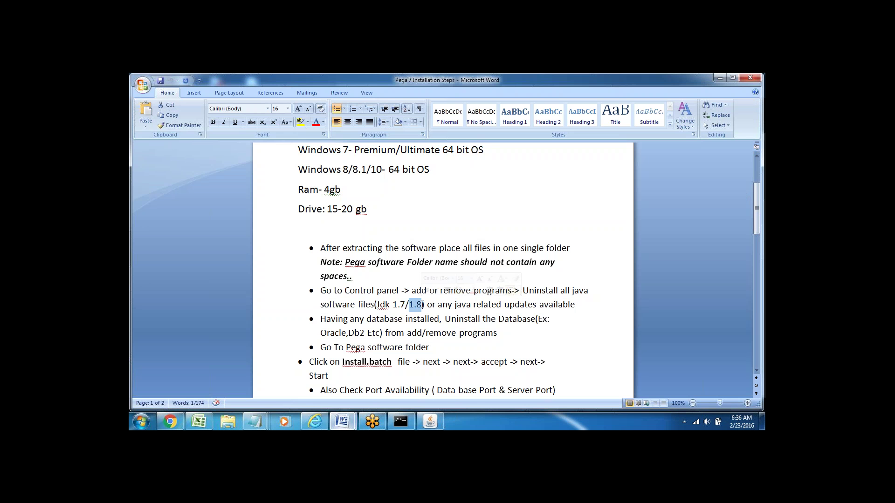
{"action": "double_click", "coordinate": [327, 321]}
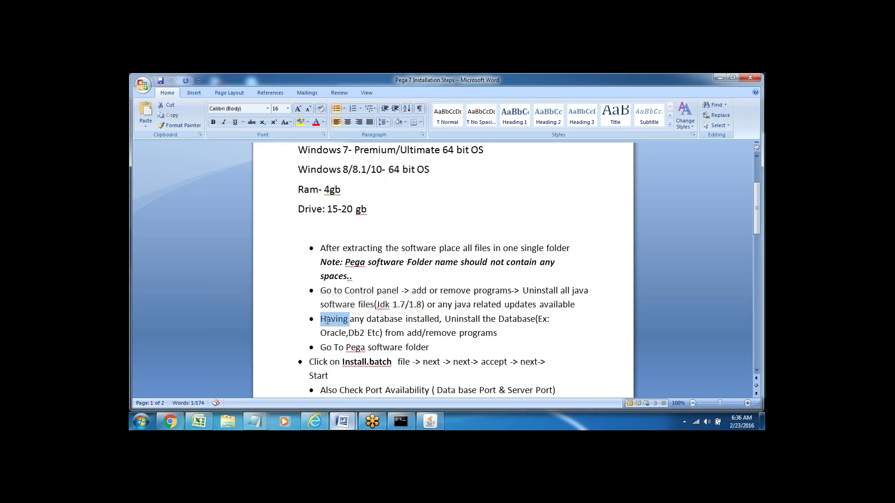
{"action": "left_click", "coordinate": [372, 319]}
{"action": "triple_click", "coordinate": [371, 318]}
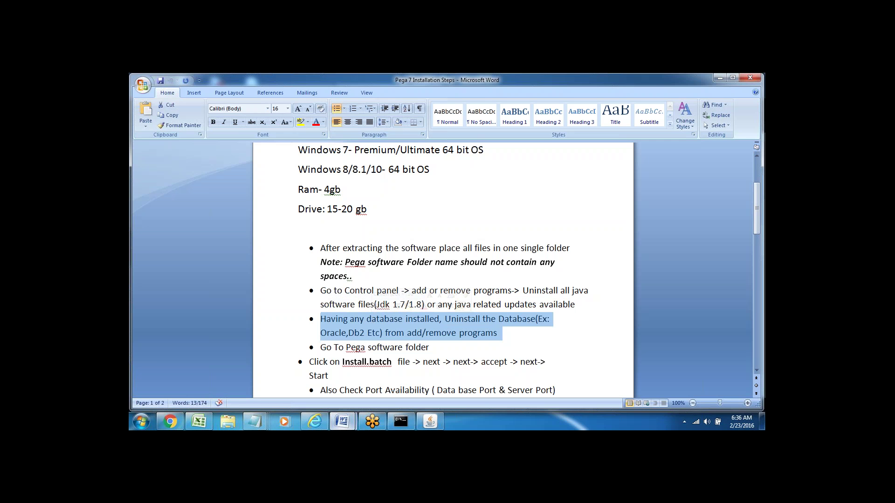
{"action": "left_click", "coordinate": [416, 347]}
{"action": "left_click_drag", "start_coordinate": [312, 361], "coordinate": [366, 362]}
{"action": "left_click", "coordinate": [328, 375]}
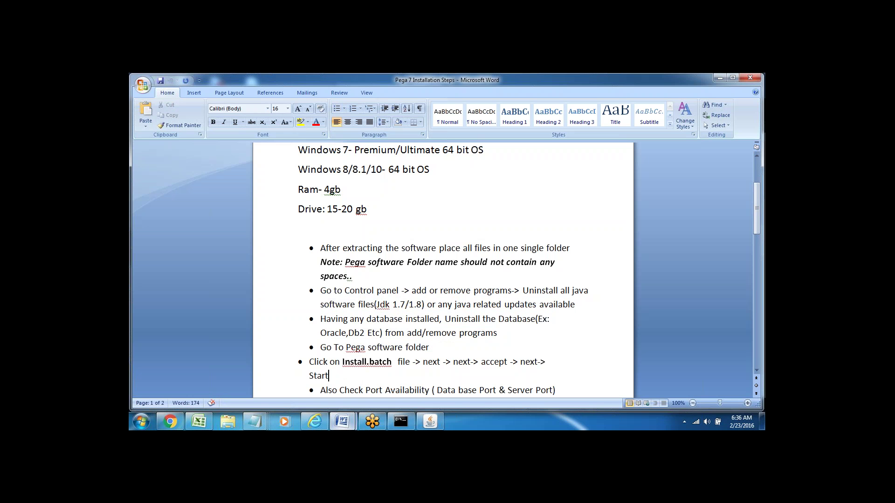
{"action": "left_click_drag", "start_coordinate": [342, 359], "coordinate": [378, 360]}
{"action": "left_click", "coordinate": [407, 375]}
{"action": "key", "text": "Down"}
{"action": "key", "text": "Down"}
{"action": "key", "text": "Down"}
{"action": "key", "text": "Down"}
{"action": "key", "text": "Down"}
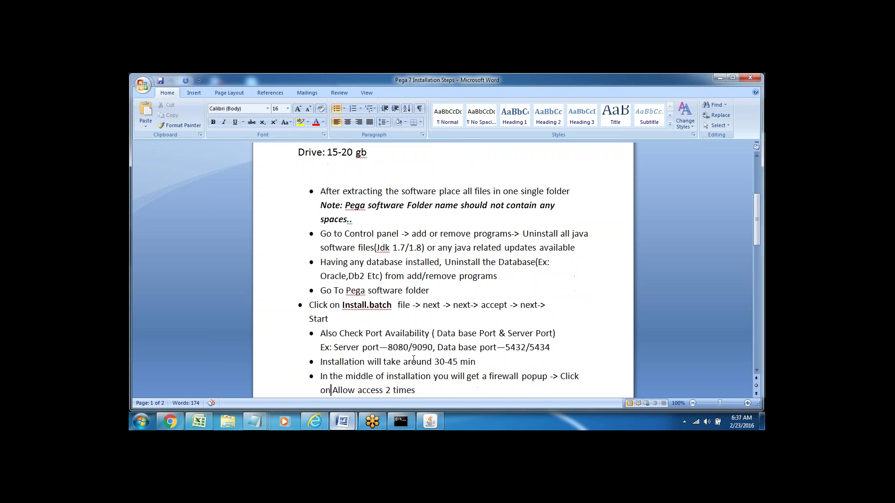
{"action": "double_click", "coordinate": [431, 305]}
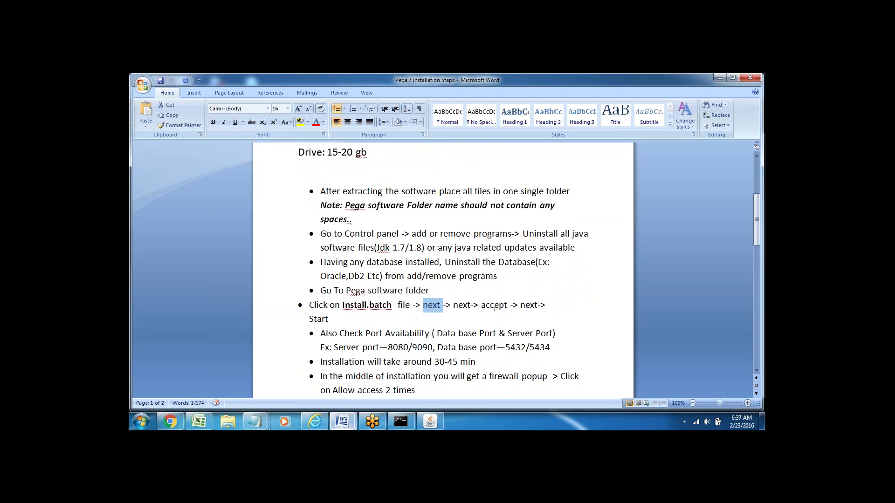
{"action": "left_click", "coordinate": [359, 323]}
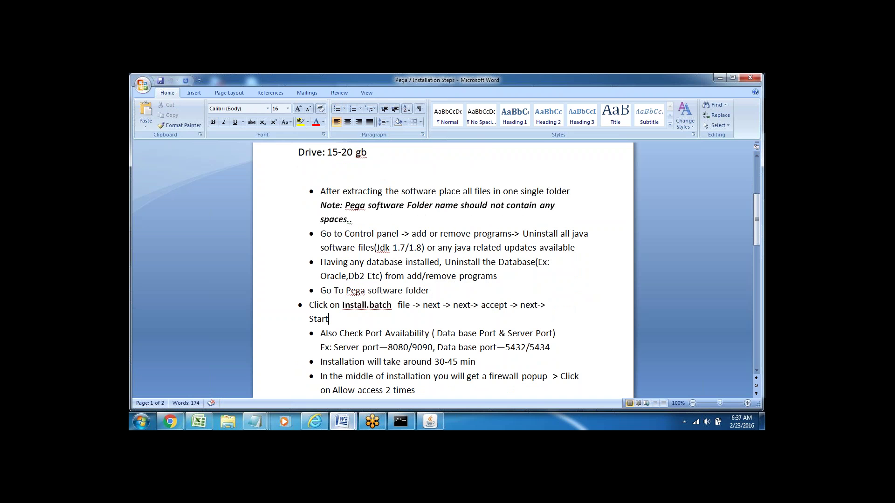
{"action": "key", "text": "Down"}
{"action": "key", "text": "Down"}
{"action": "key", "text": "Down"}
{"action": "key", "text": "Down"}
{"action": "key", "text": "Down"}
{"action": "key", "text": "Down"}
{"action": "key", "text": "Down"}
{"action": "key", "text": "Down"}
{"action": "key", "text": "Down"}
{"action": "key", "text": "Down"}
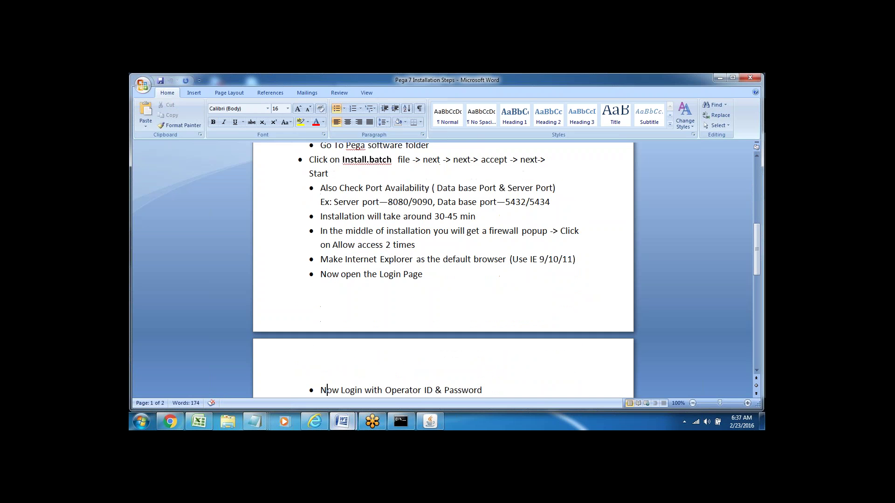
{"action": "triple_click", "coordinate": [353, 188]}
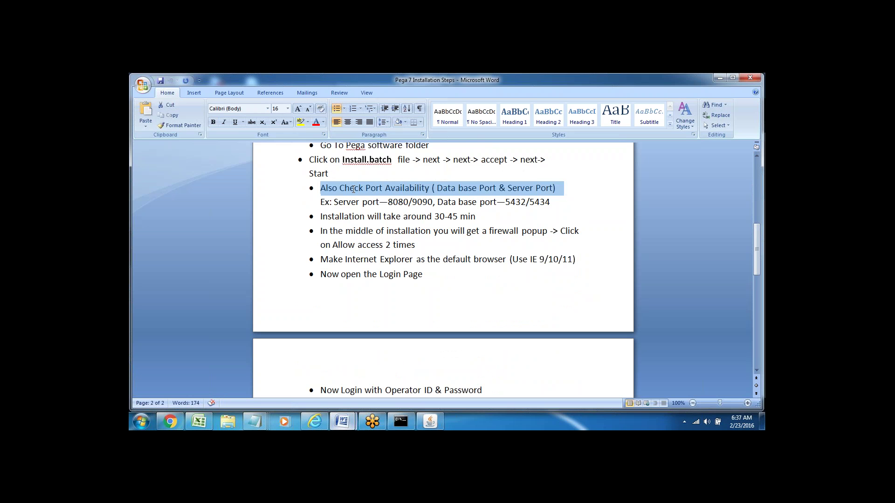